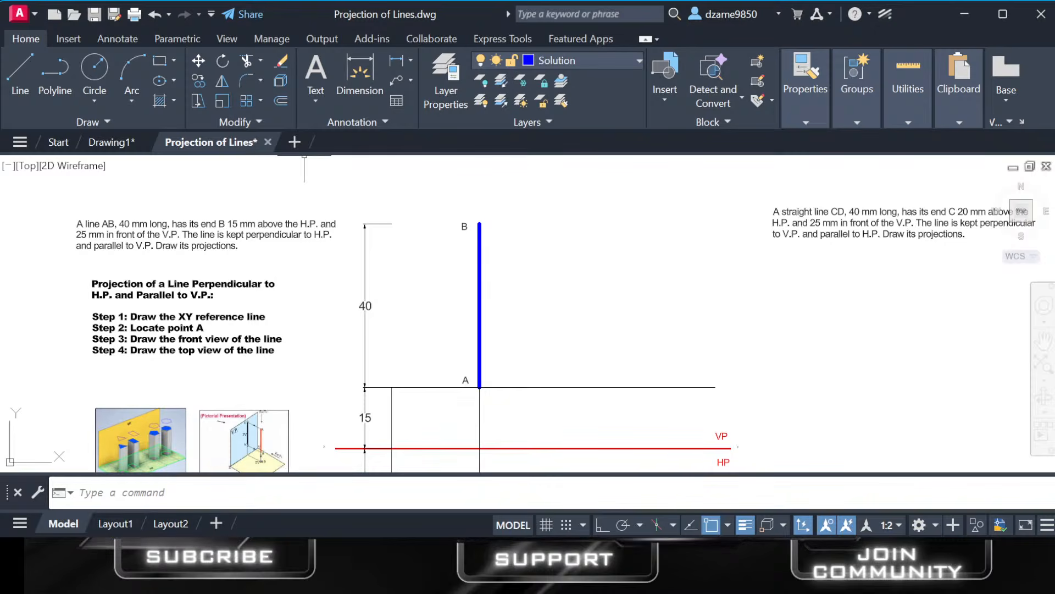
Create a new drawing and switch it from the D-Size Layout to model space.
left_click(294, 142)
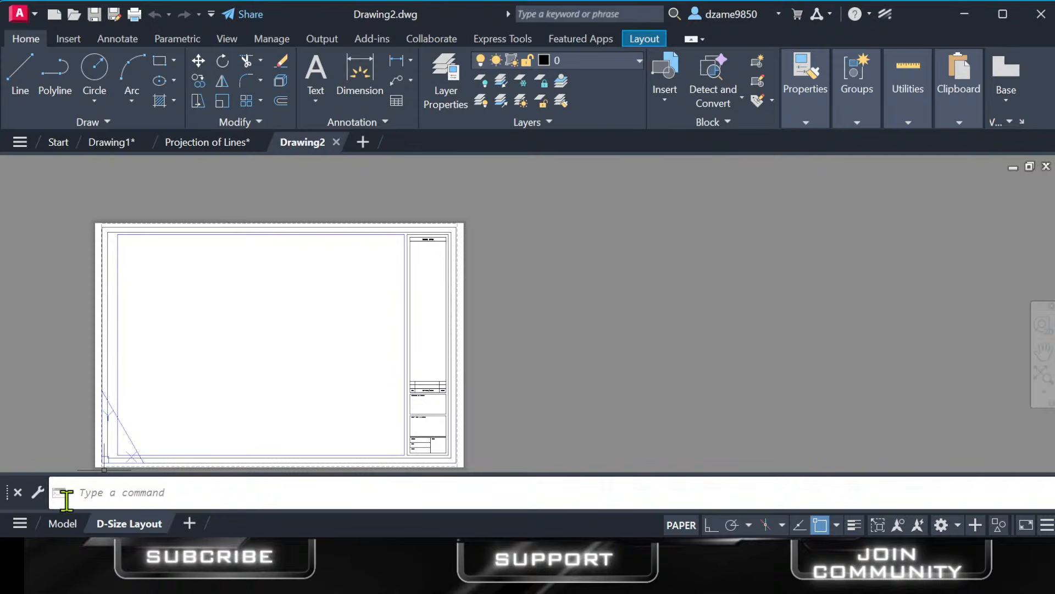
left_click(62, 523)
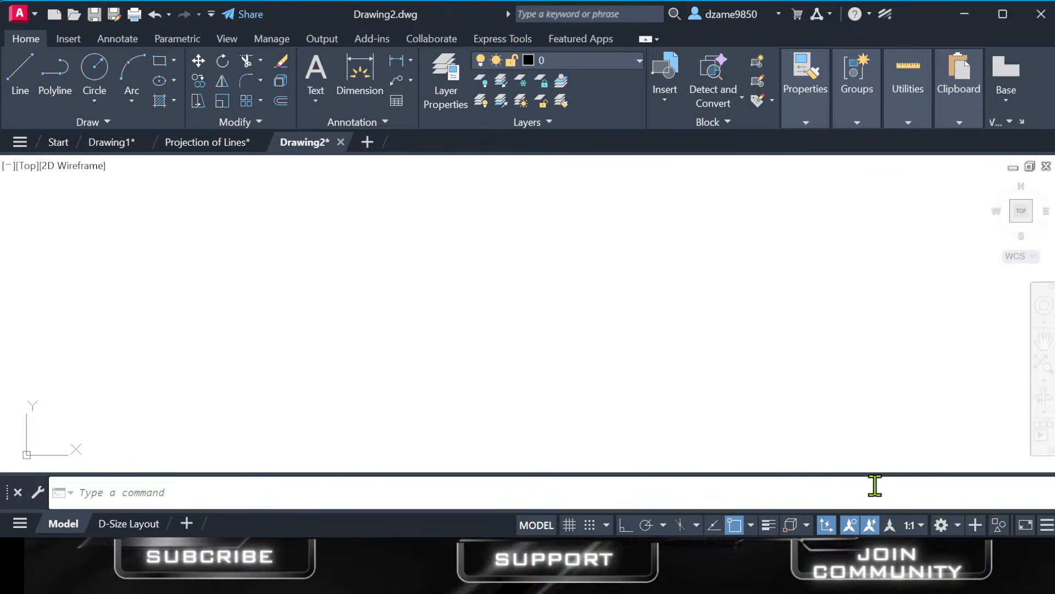
left_click(346, 490)
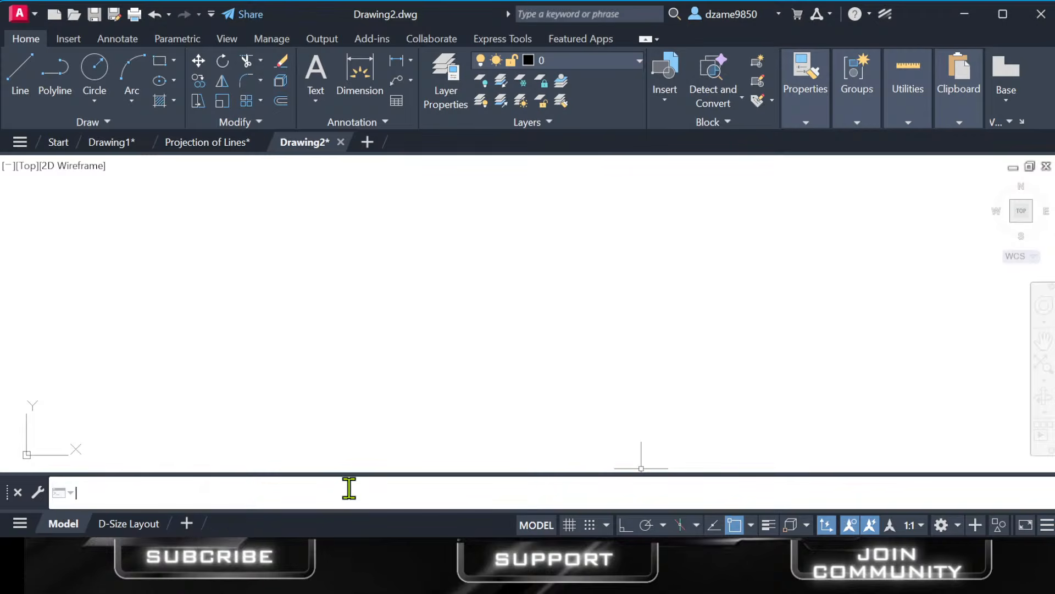
type("1")
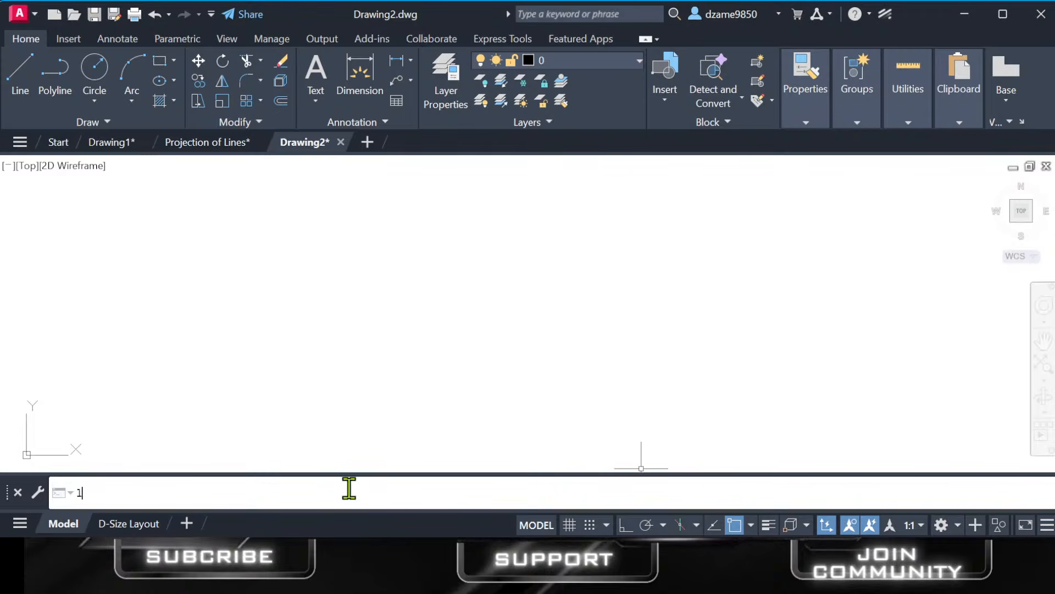
type("ine")
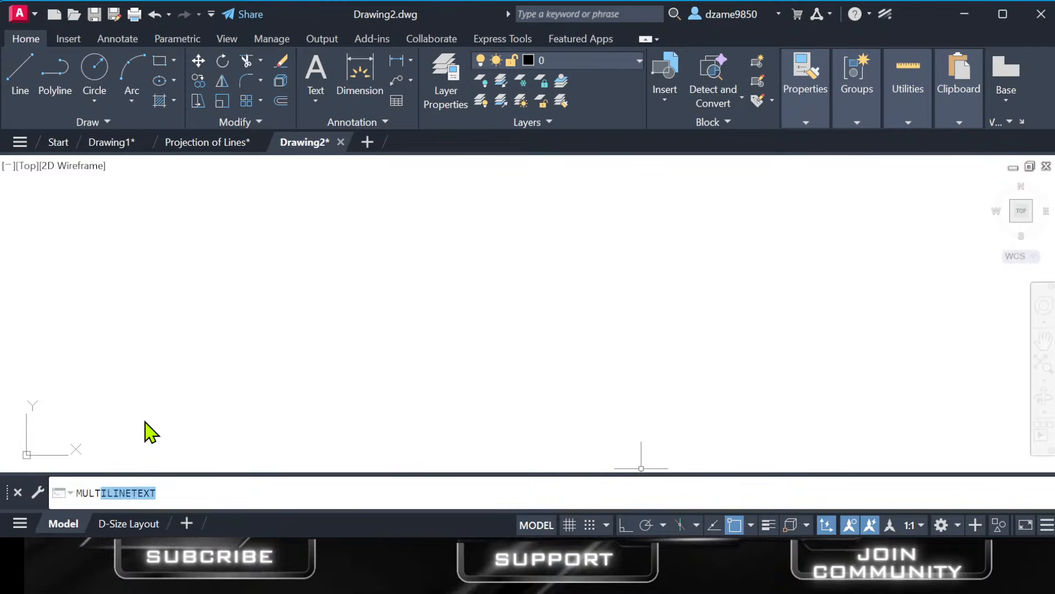
left_click_drag(162, 492, 52, 478)
key("BackSpace")
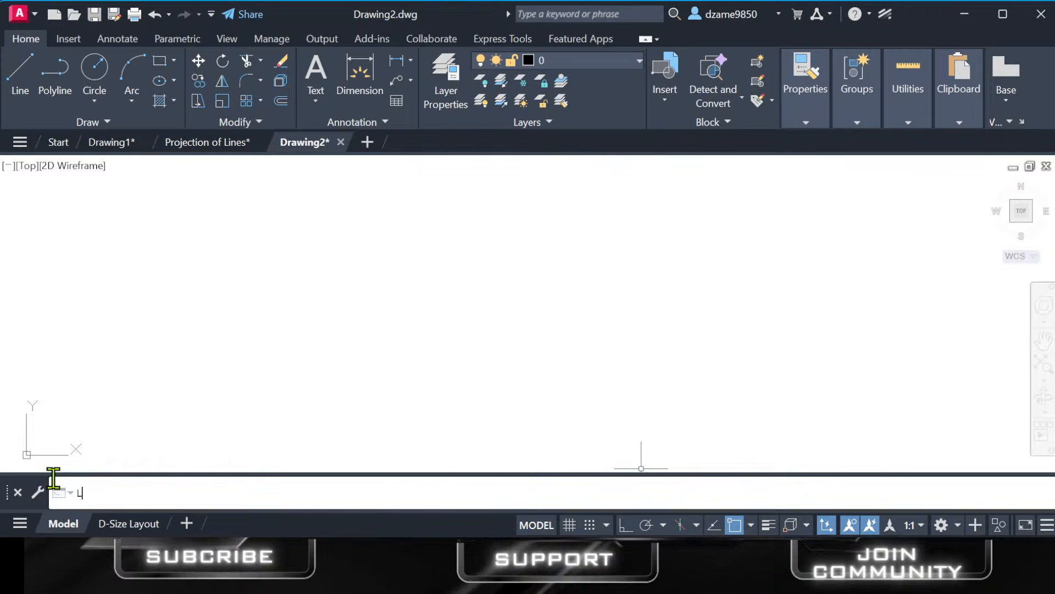
Draw a closed scalene triangle with the Line command, ending the third segment at the first segment's start point.
key("Return")
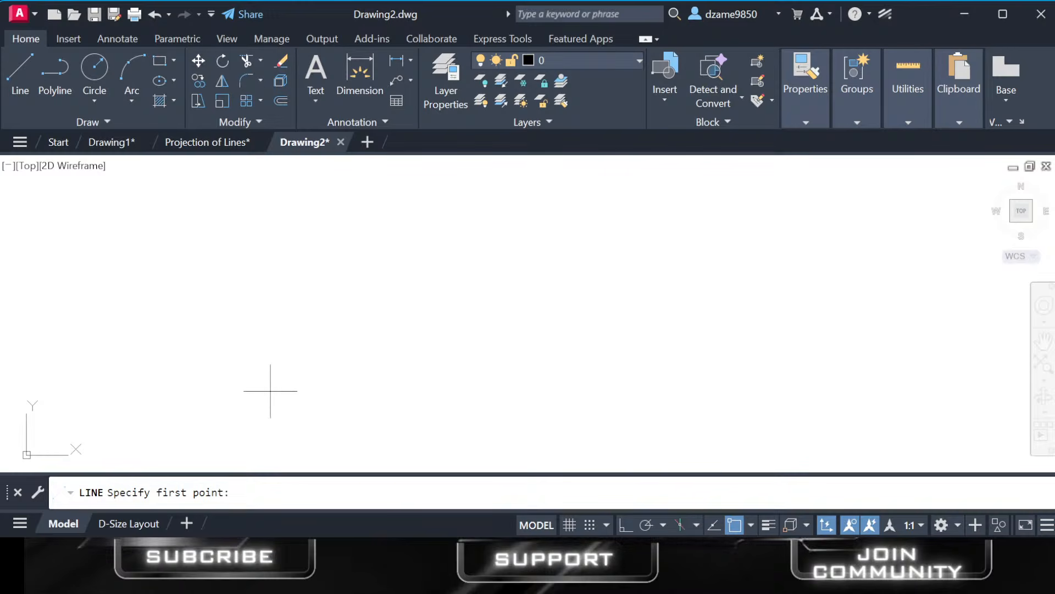
left_click(299, 377)
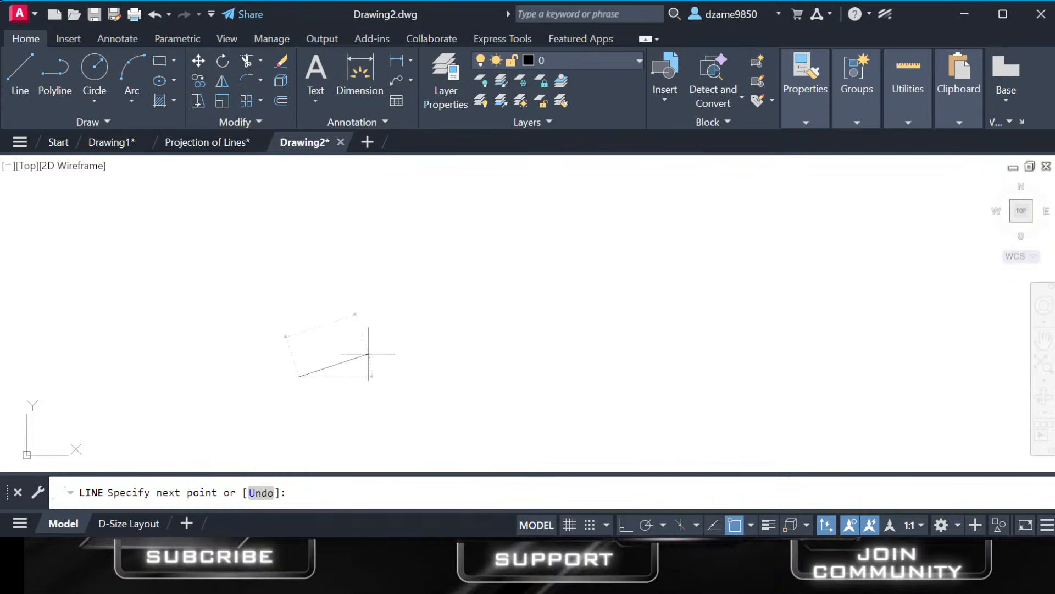
left_click(404, 292)
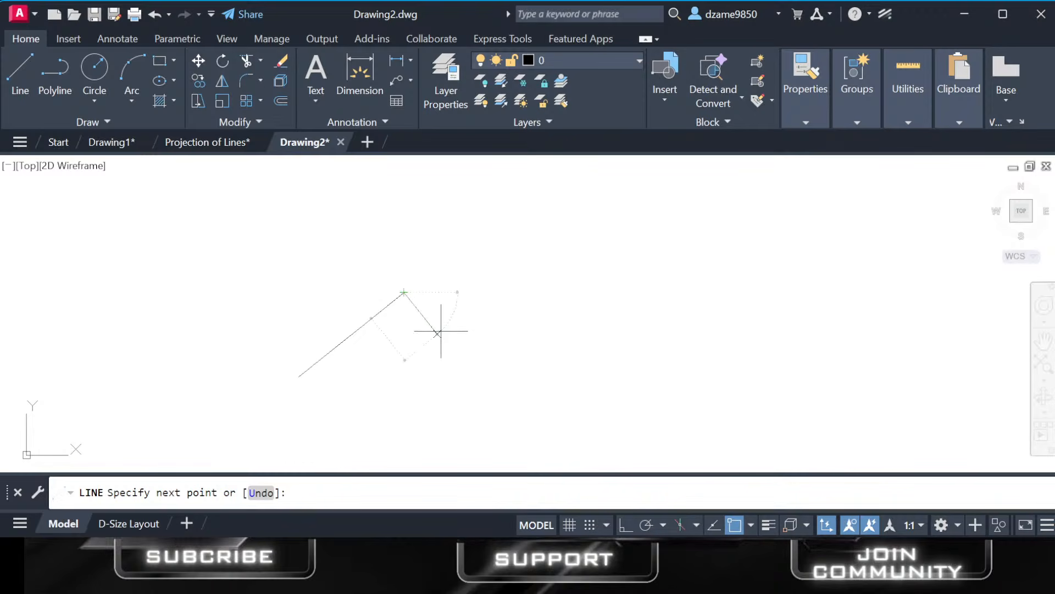
left_click(444, 342)
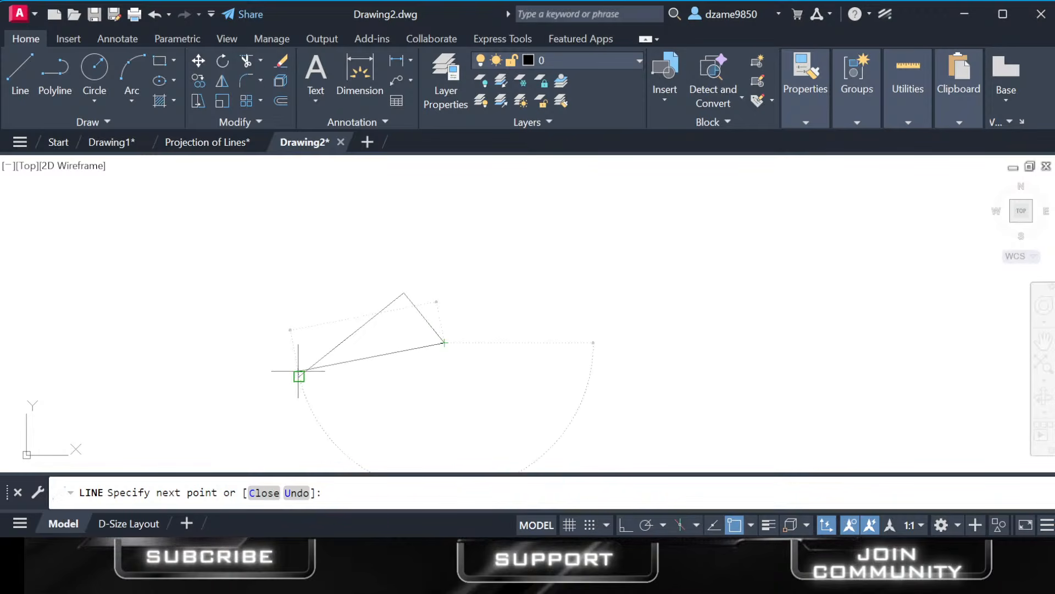
left_click(299, 377)
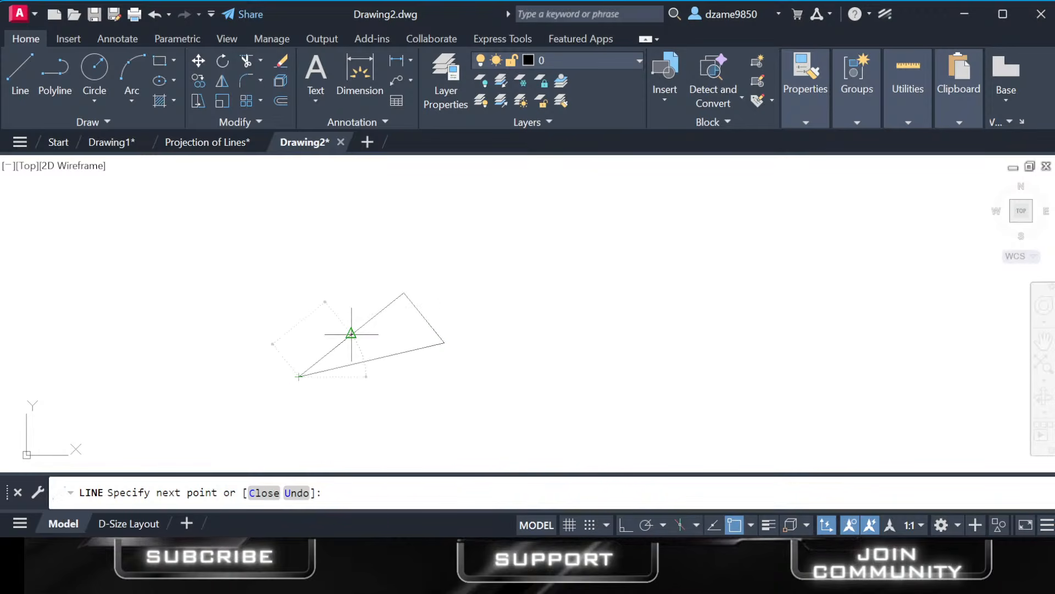
key("Return")
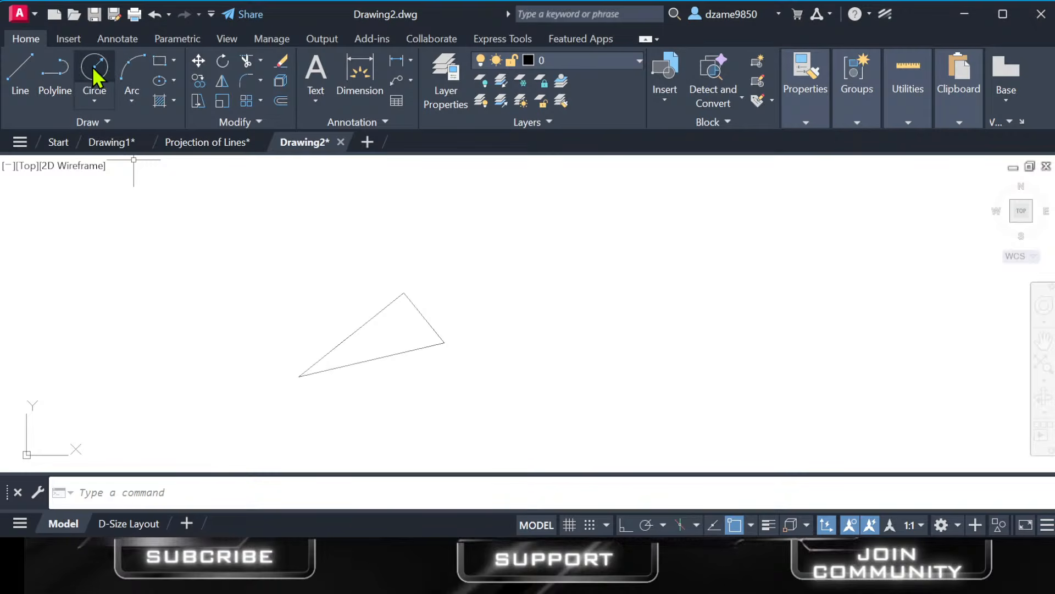
Activate the command line for entering a drawing command.
left_click(387, 491)
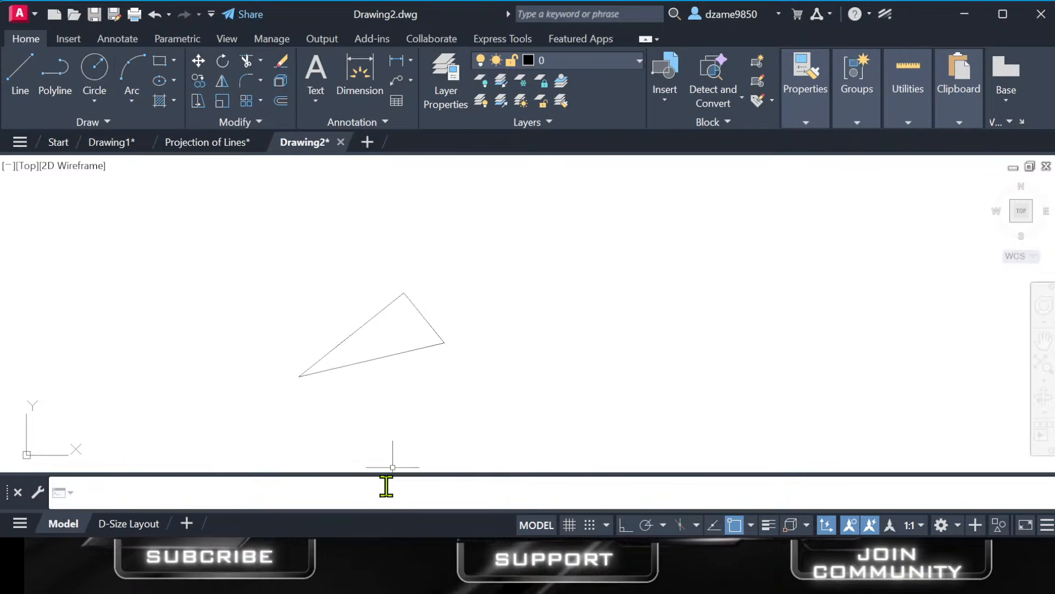
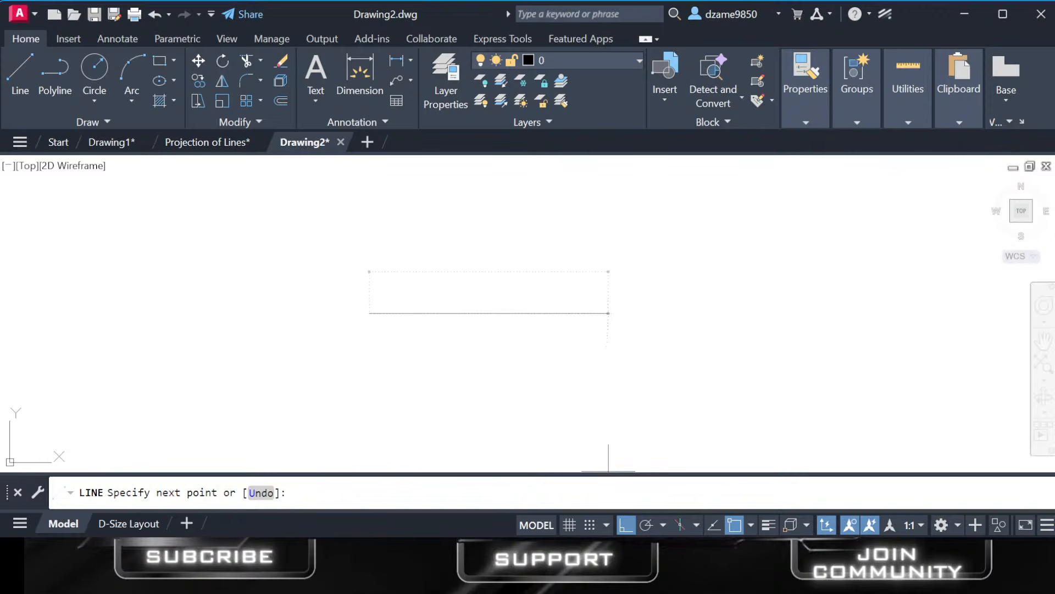
Turn Ortho off and draw two connected sloping segments, a long one descending and a shorter one rising from its end.
left_click(627, 525)
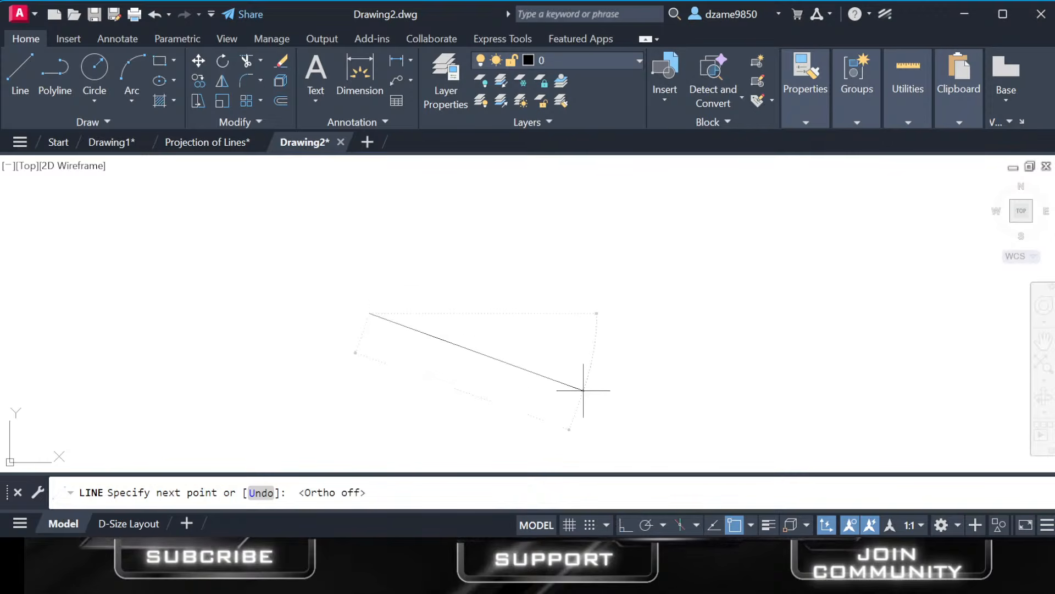
left_click(590, 394)
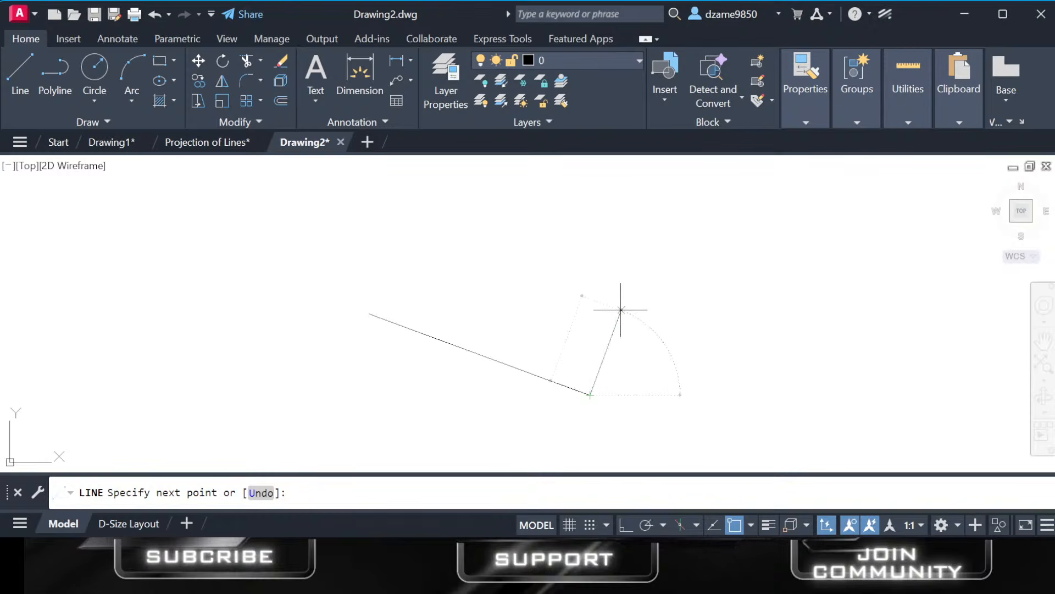
left_click(627, 293)
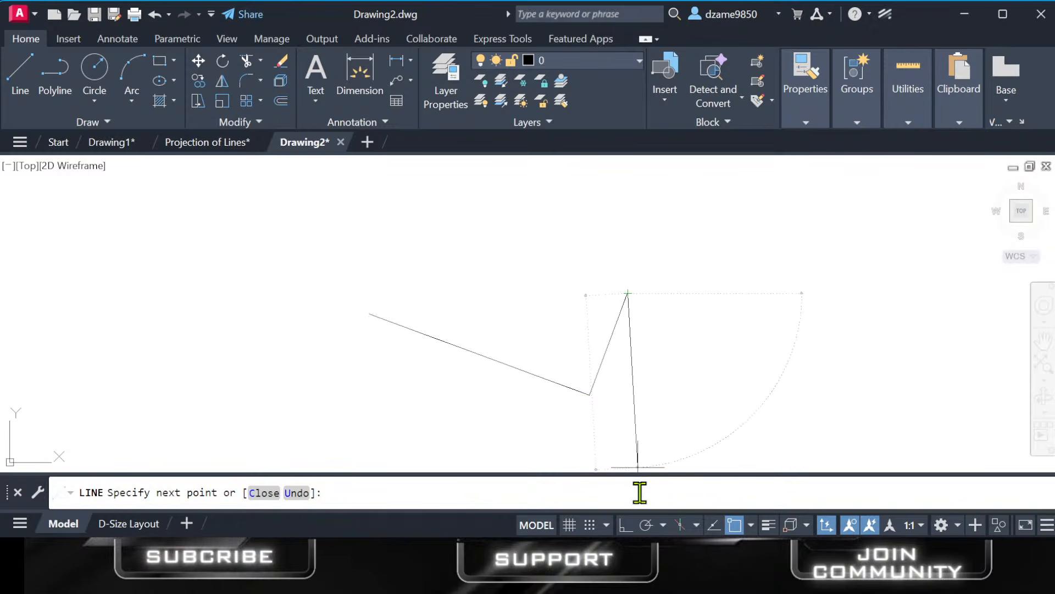
Turn Ortho on and extend the chain with a vertical segment downward and a horizontal segment to the right.
key("F8")
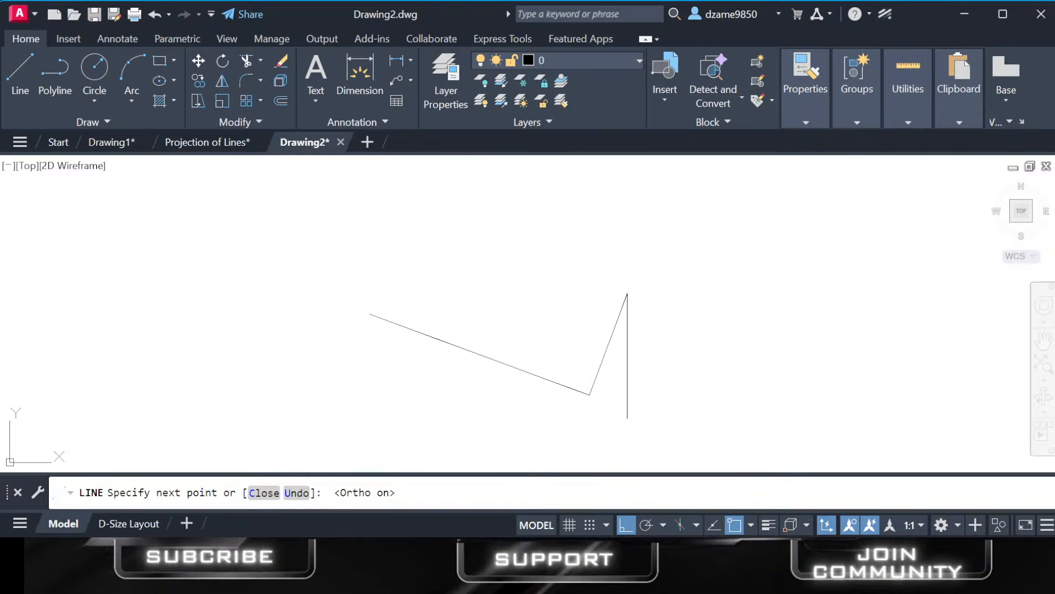
left_click(627, 418)
left_click(788, 417)
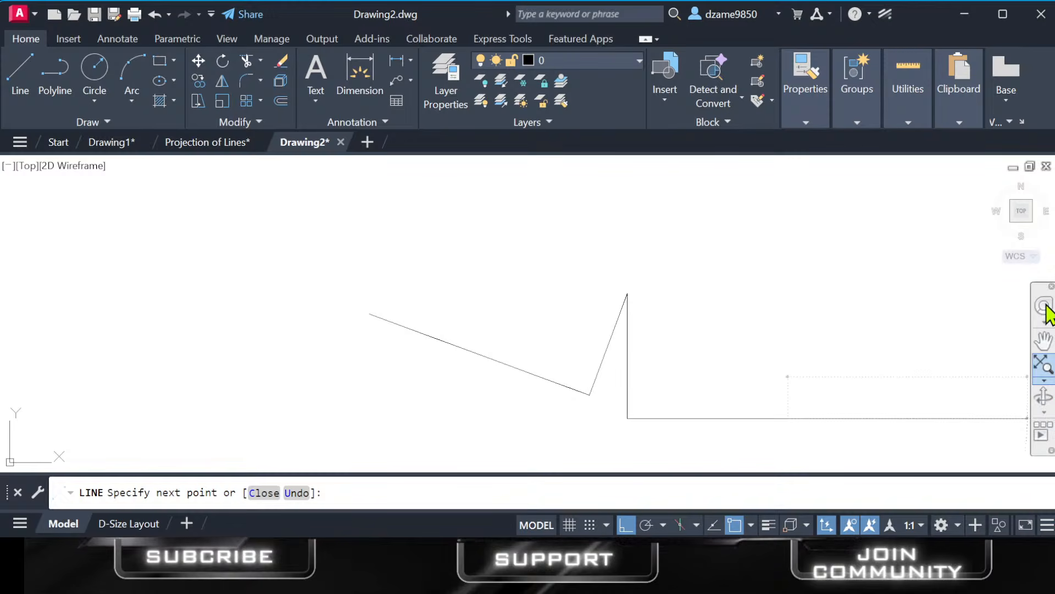
left_click(1044, 342)
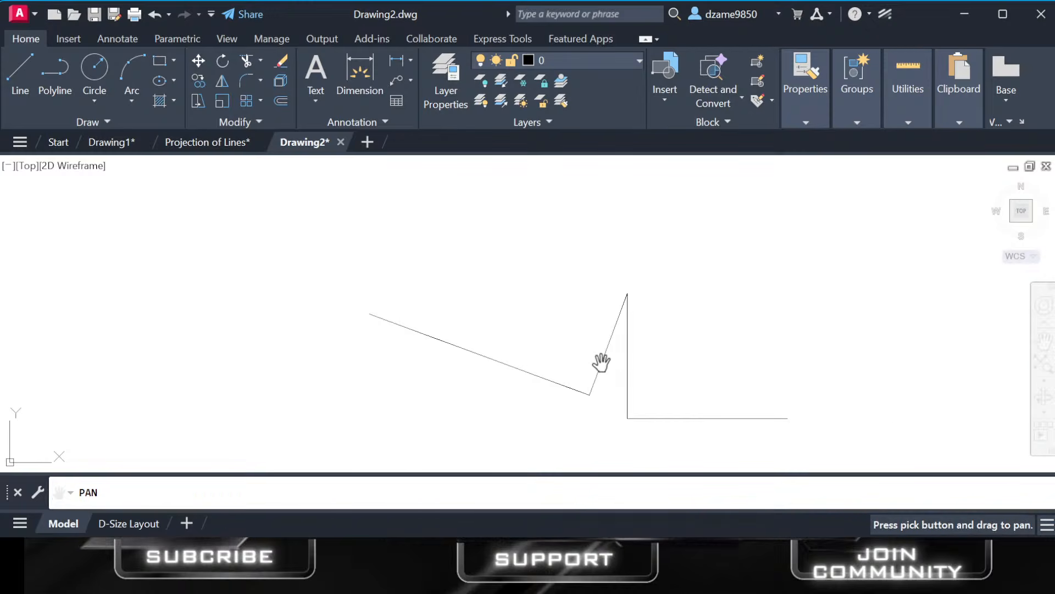
mouse_move(582, 353)
left_mouse_down()
mouse_move(629, 281)
mouse_move(493, 282)
mouse_move(585, 351)
mouse_move(543, 342)
mouse_move(520, 309)
mouse_move(252, 297)
mouse_move(568, 328)
mouse_move(468, 261)
mouse_move(379, 295)
mouse_move(539, 329)
left_mouse_up()
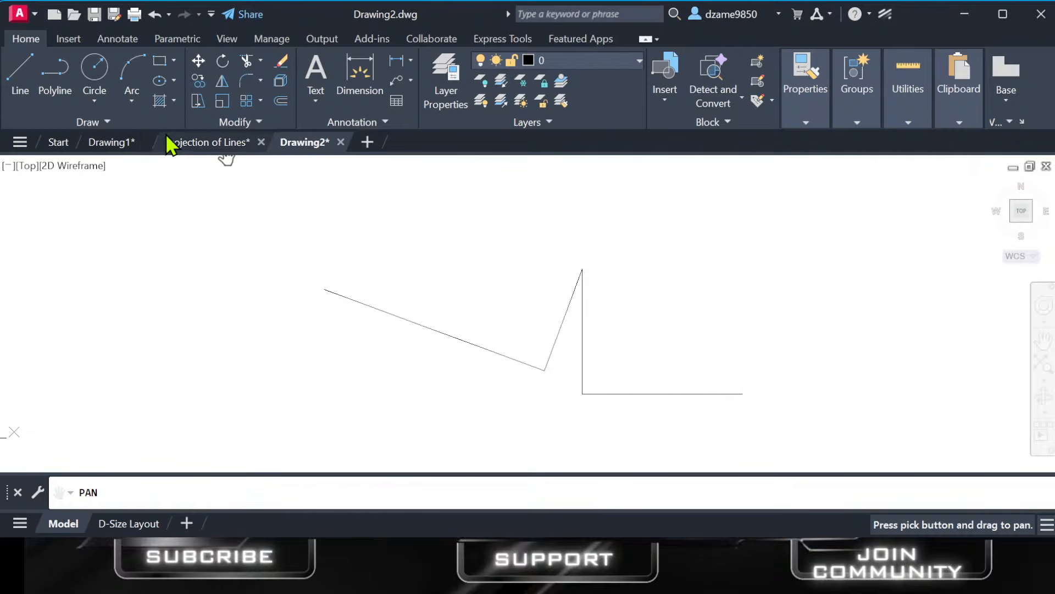
Examine the problem statement, the four written projection steps and the solution in the Projection of Lines drawing, and return to Drawing2.
left_click(189, 143)
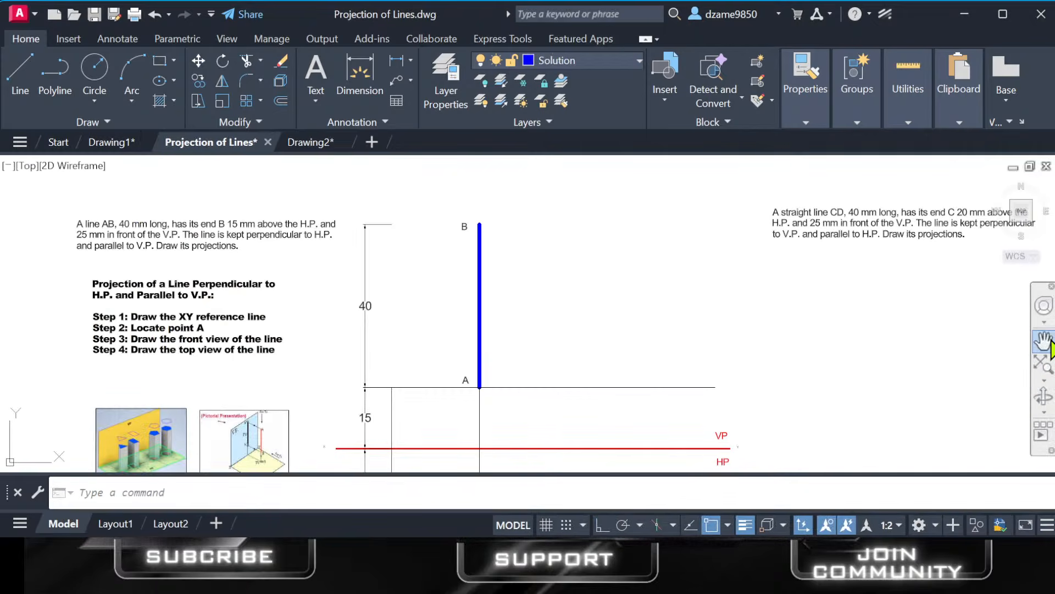
left_click(1044, 341)
left_click_drag(217, 288, 574, 292)
scroll(566, 294, "up", 6)
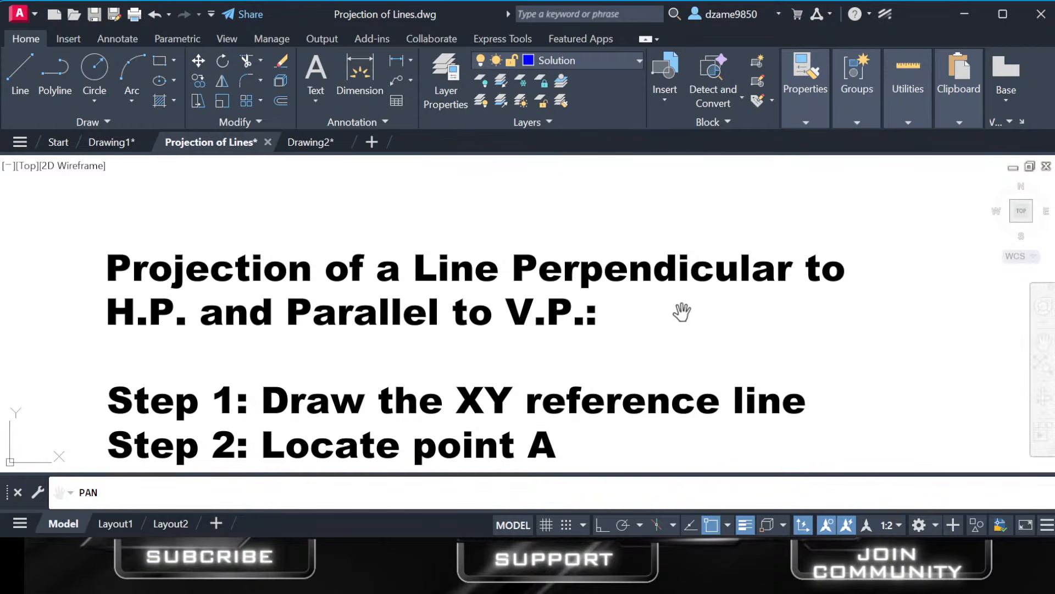
left_click_drag(570, 314, 595, 244)
scroll(591, 242, "down", 2)
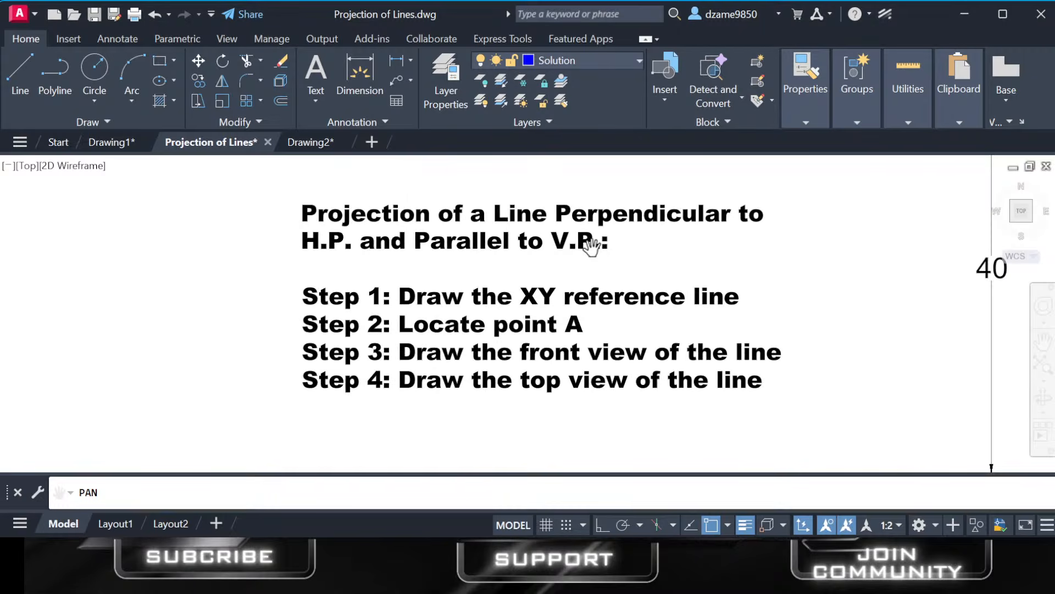
left_click_drag(572, 280, 410, 311)
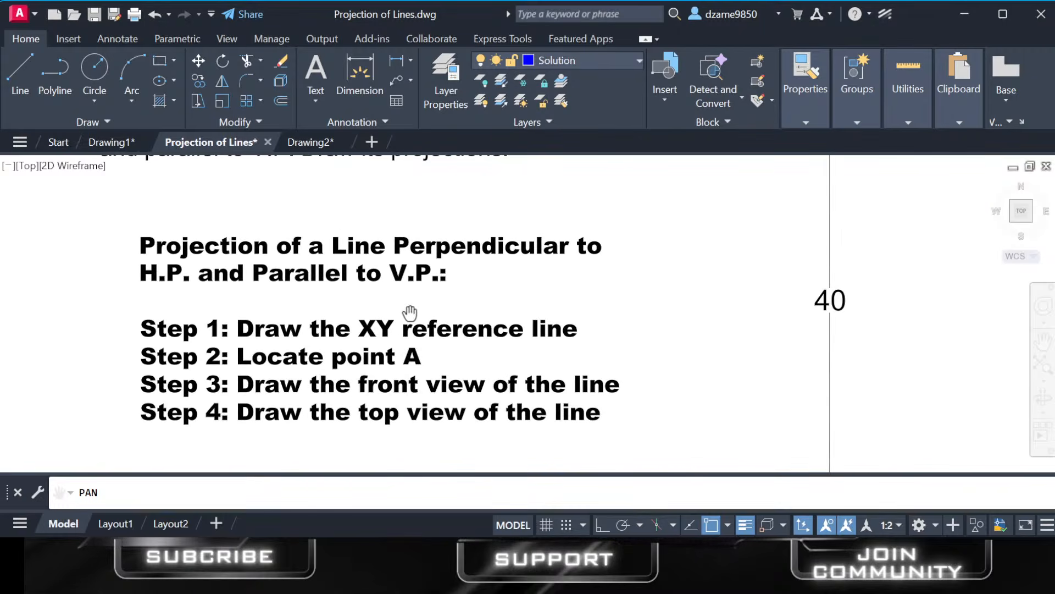
scroll(409, 311, "down", 6)
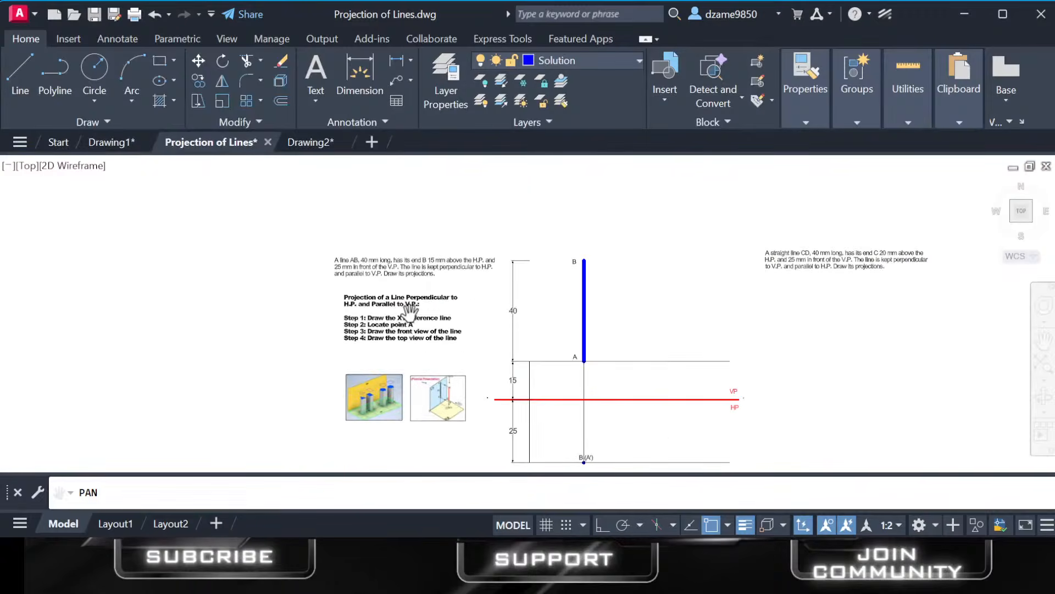
mouse_move(468, 309)
left_mouse_down()
mouse_move(276, 270)
mouse_move(250, 275)
left_mouse_up()
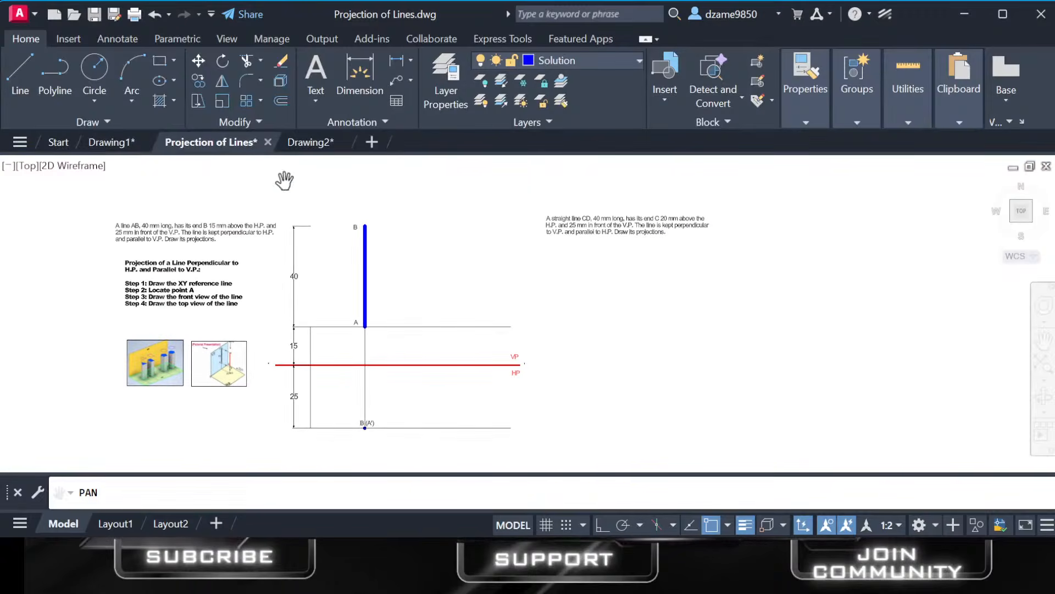
left_click(317, 145)
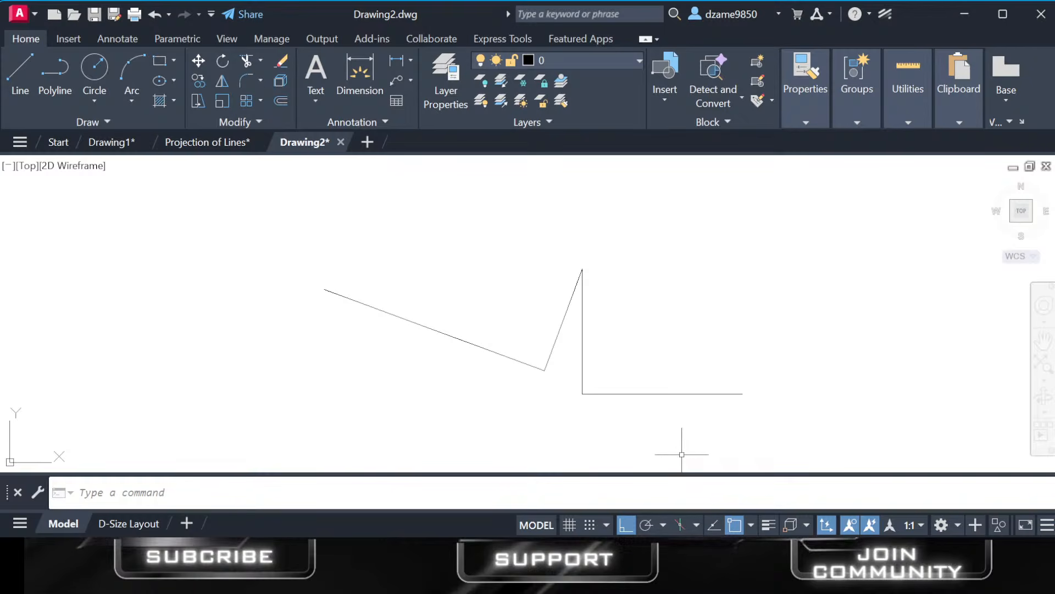
key("alt+Tab")
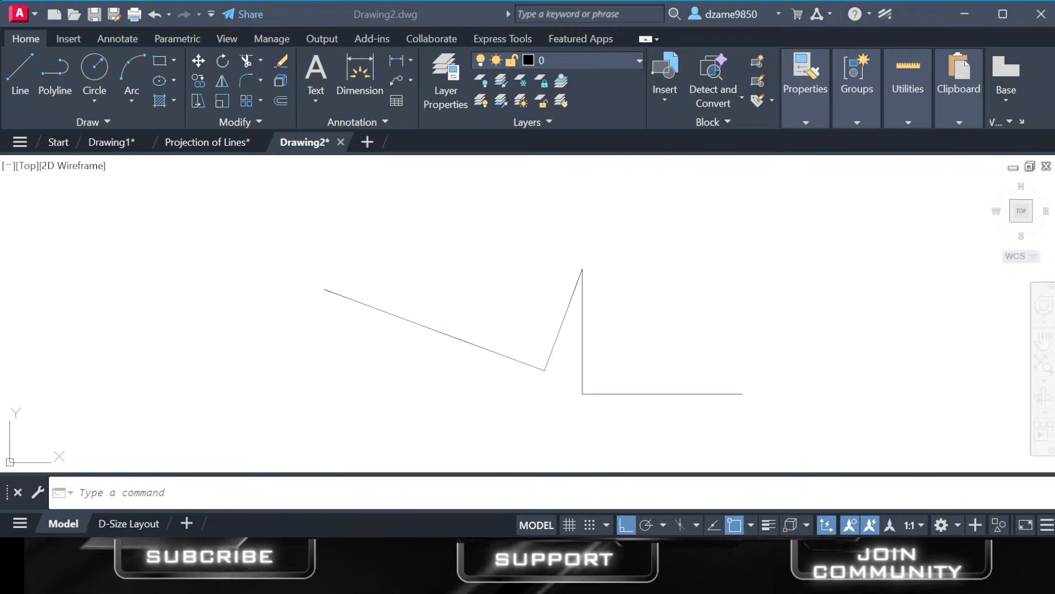
Switch to the Projection of Lines drawing and view the solved projection of line AB.
left_click(211, 145)
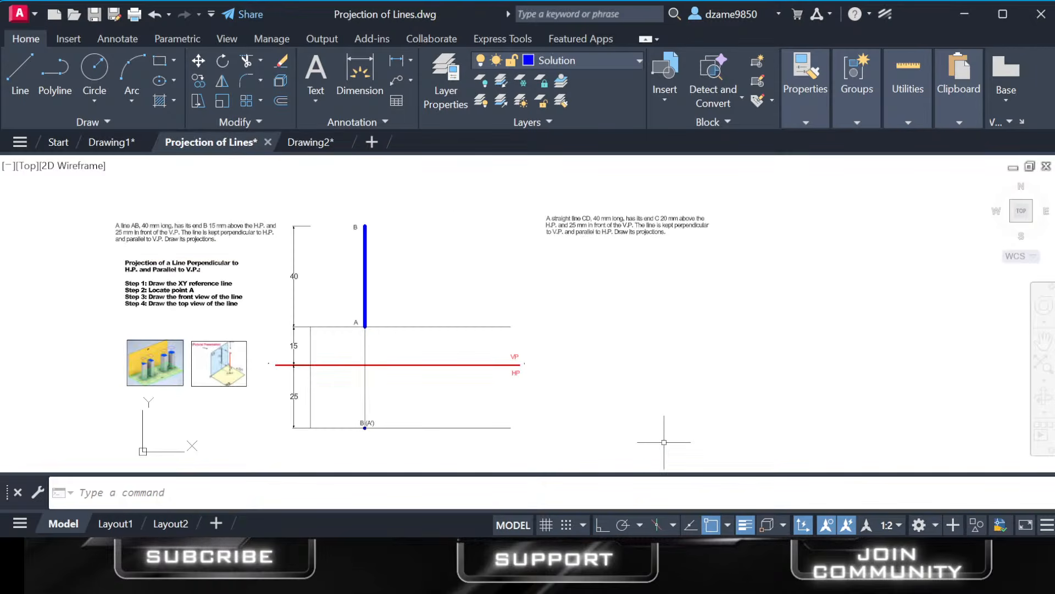
scroll(353, 302, "up", 3)
mouse_move(354, 301)
middle_mouse_down()
mouse_move(431, 302)
mouse_move(460, 330)
mouse_move(466, 309)
middle_mouse_up()
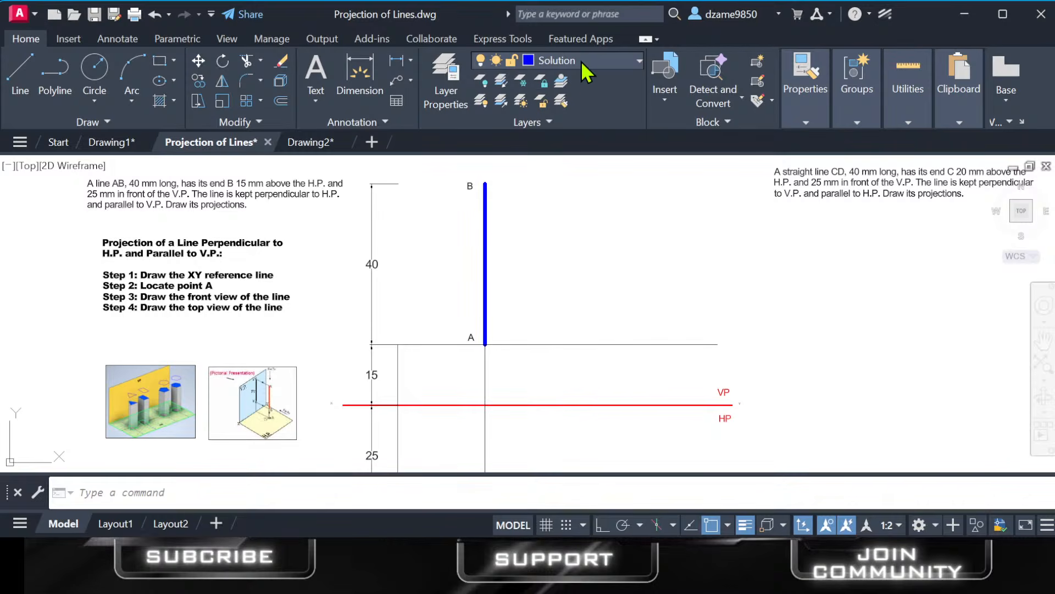
Make Center the current layer, restore Solution as the current layer, and open the layer properties.
left_click(572, 103)
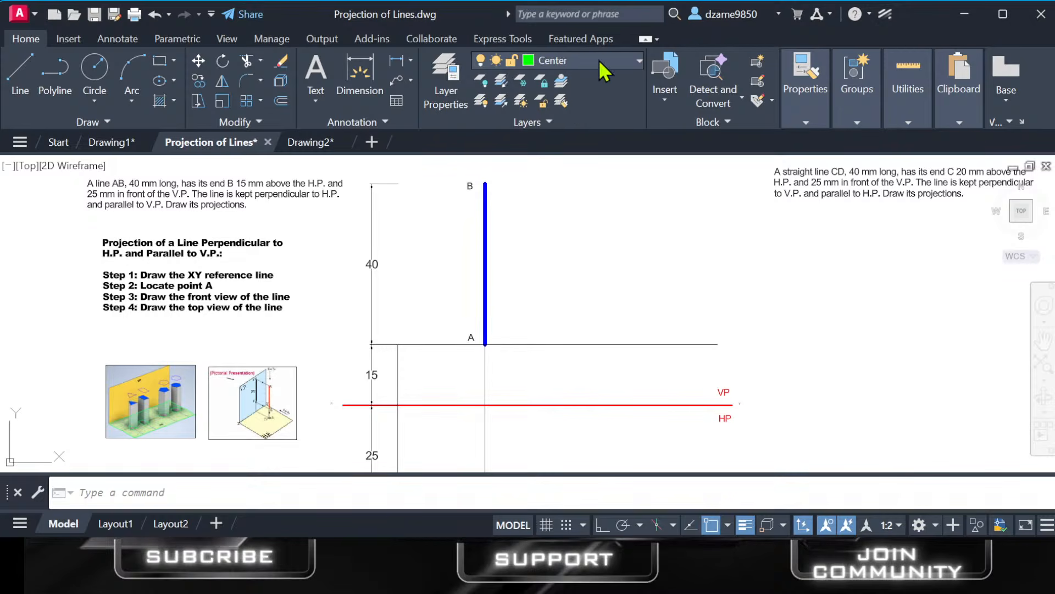
left_click(551, 160)
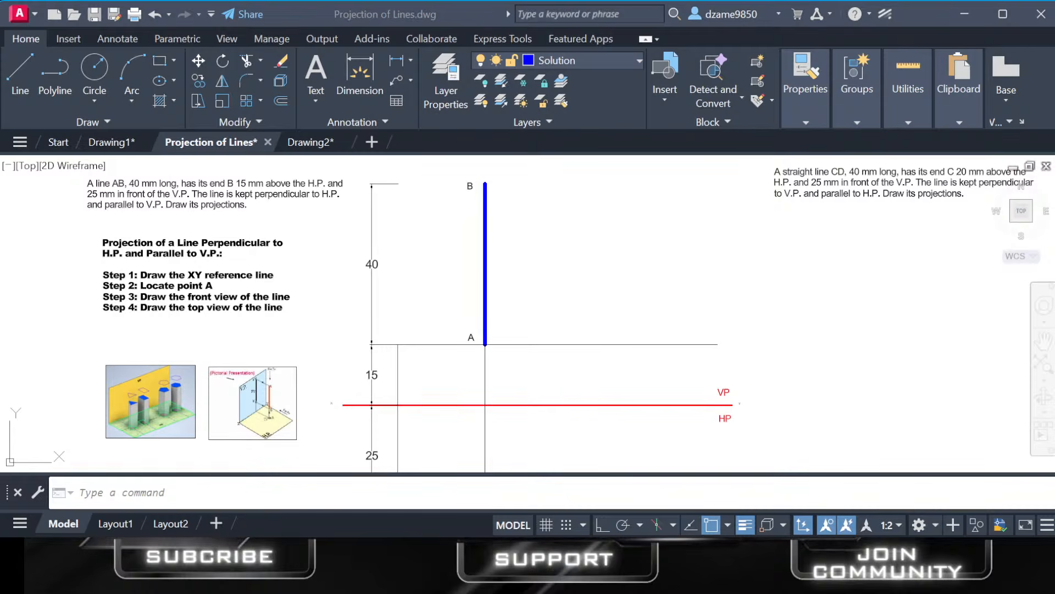
left_click(671, 420)
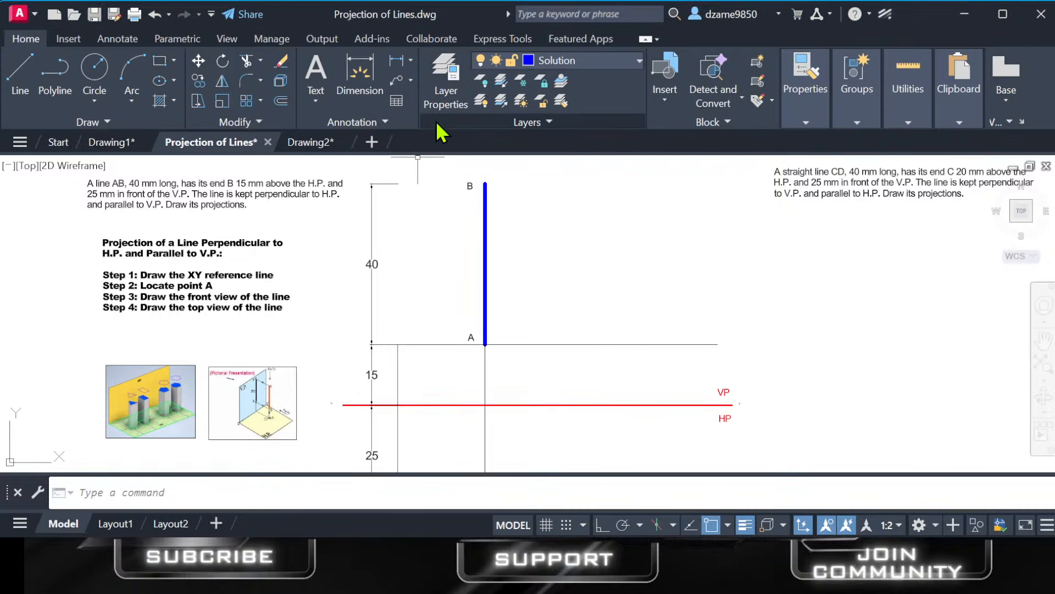
left_click(449, 76)
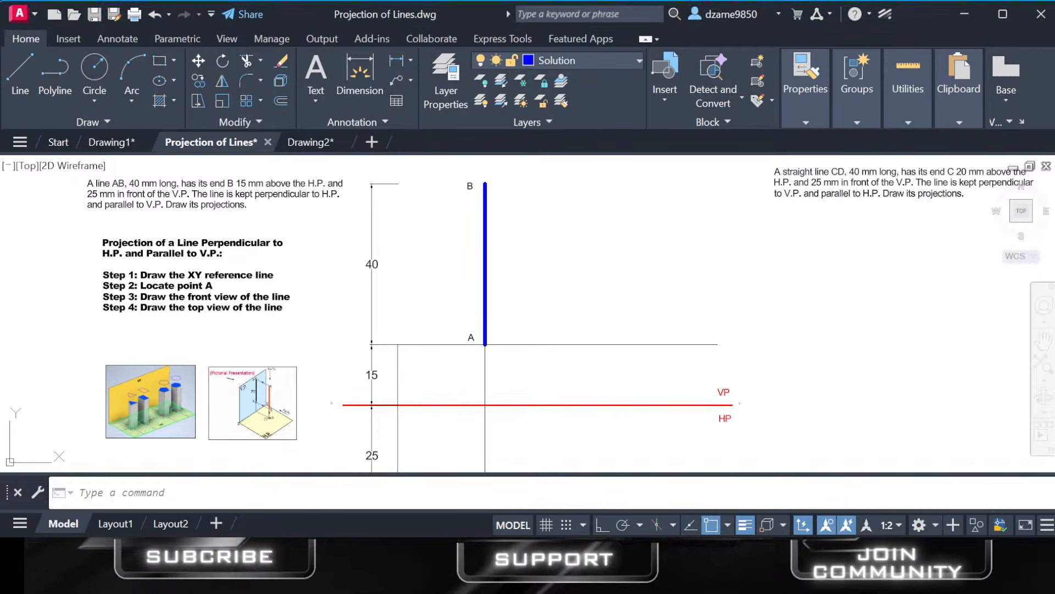
Compare line AB and the XY reference line with lineweight display off and on, leaving lineweight display on.
left_click(744, 526)
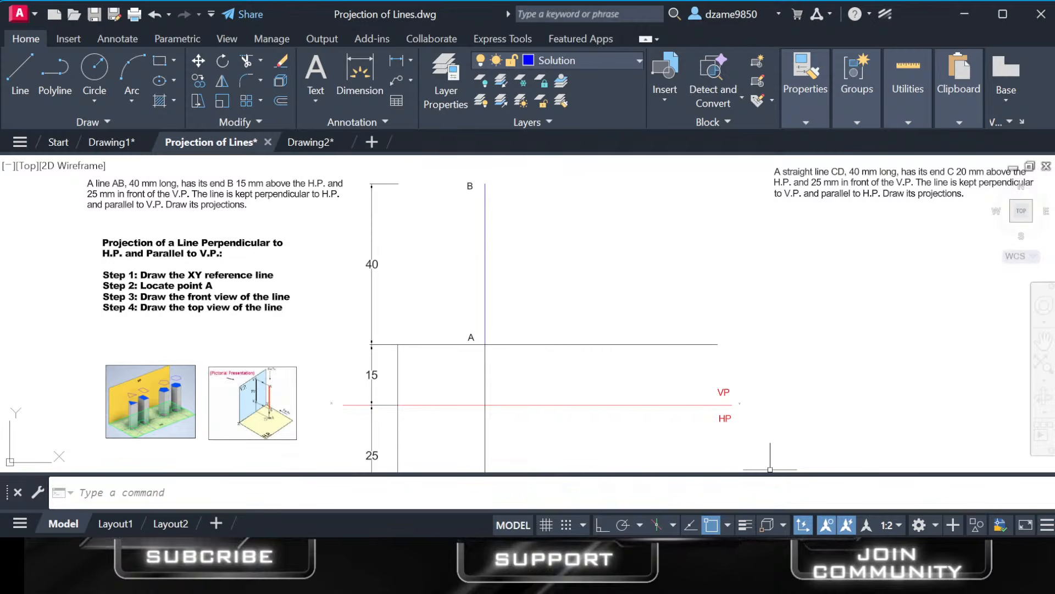
left_click(748, 526)
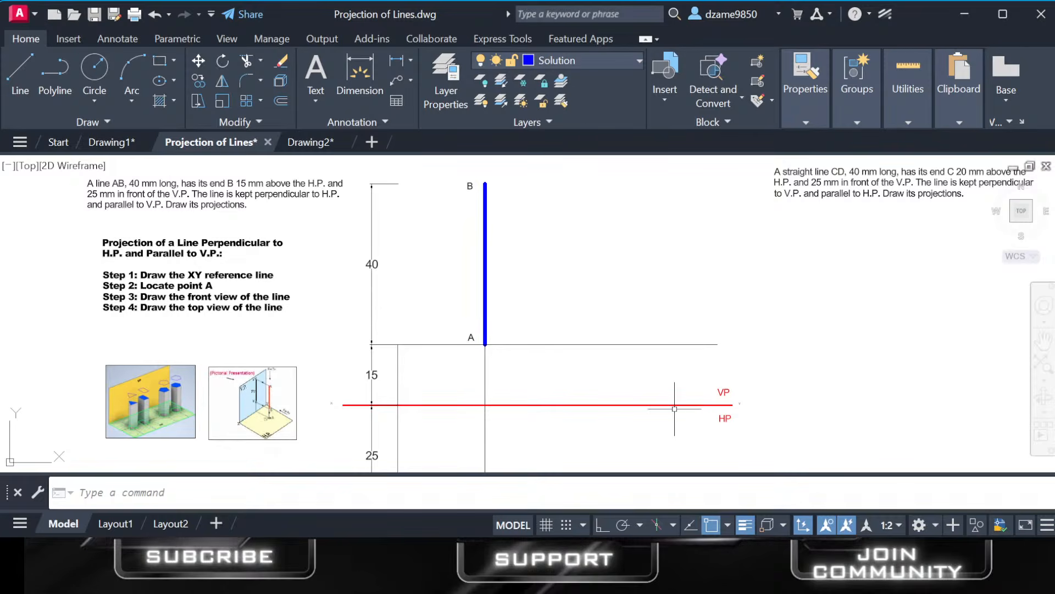
left_click(745, 525)
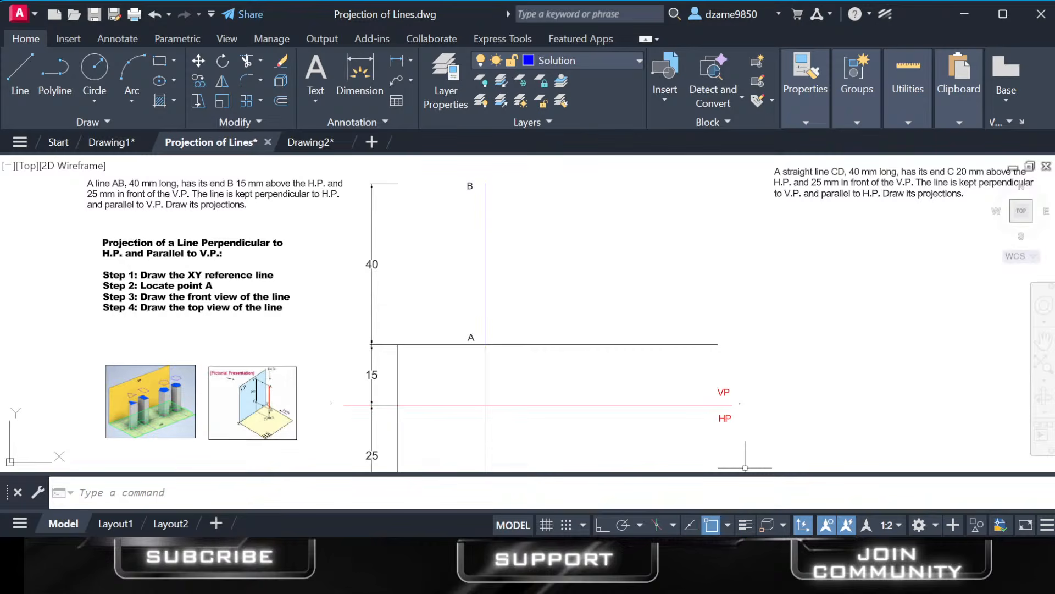
scroll(486, 243, "up", 5)
scroll(486, 243, "down", 5)
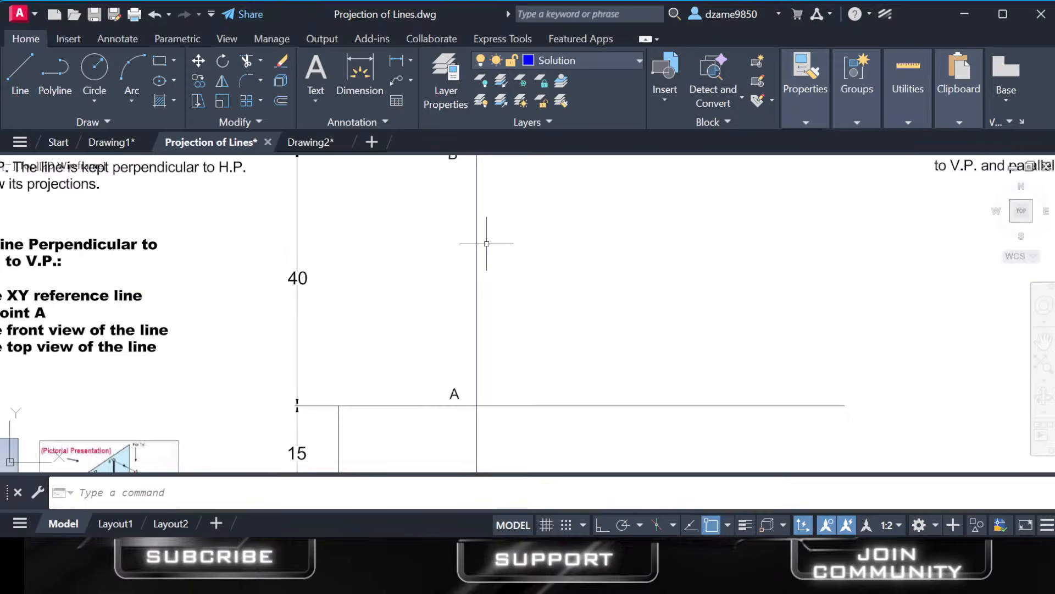
scroll(487, 244, "up", 5)
scroll(455, 253, "down", 10)
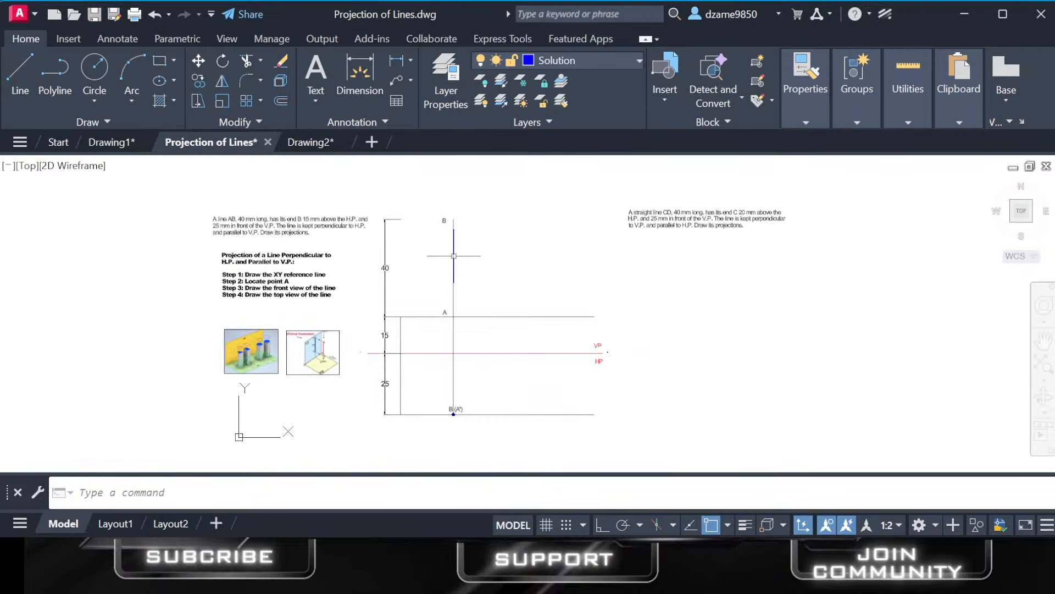
scroll(484, 245, "down", 2)
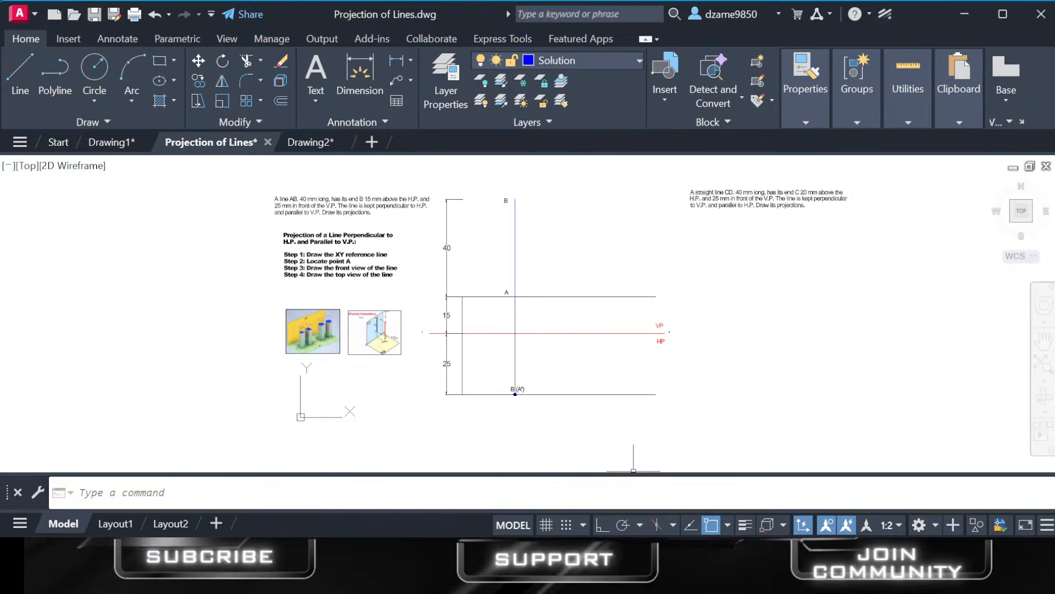
left_click(746, 525)
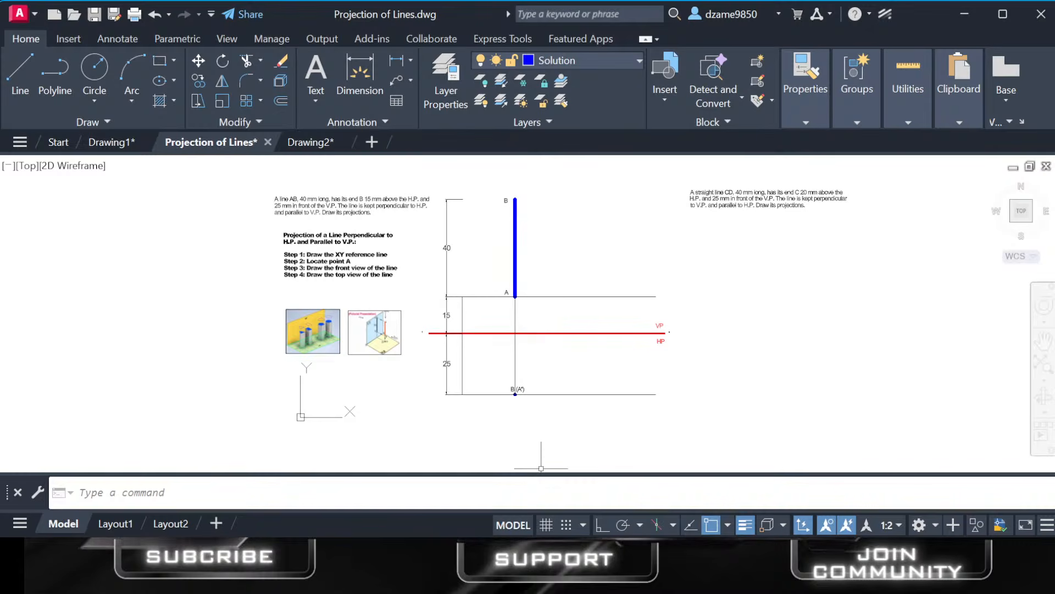
Examine the Pictorial Presentation image showing line AB projected onto the V.P. and H.P.
key("alt+Tab")
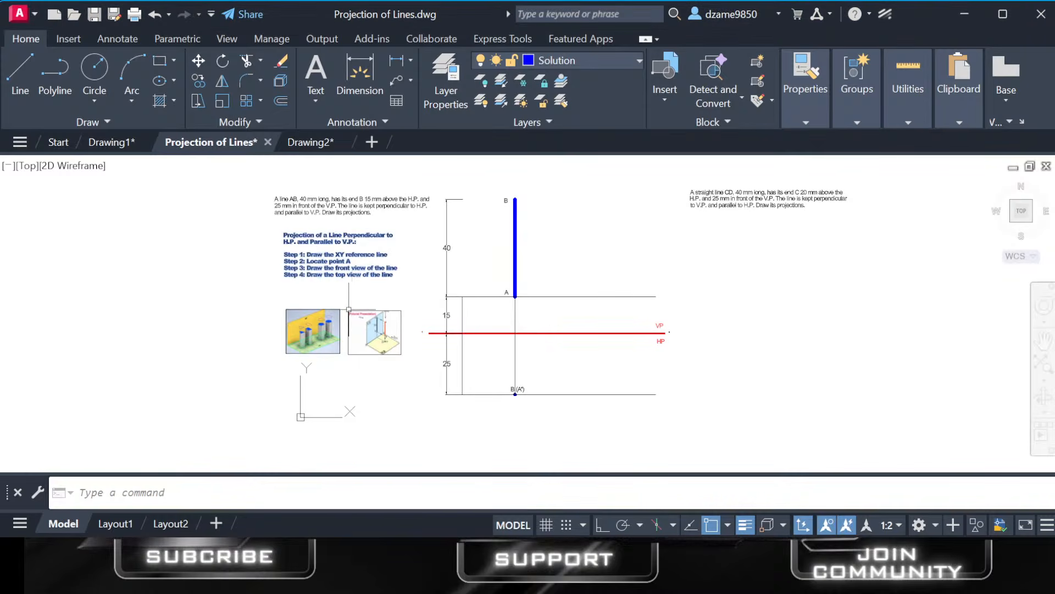
scroll(364, 338, "up", 8)
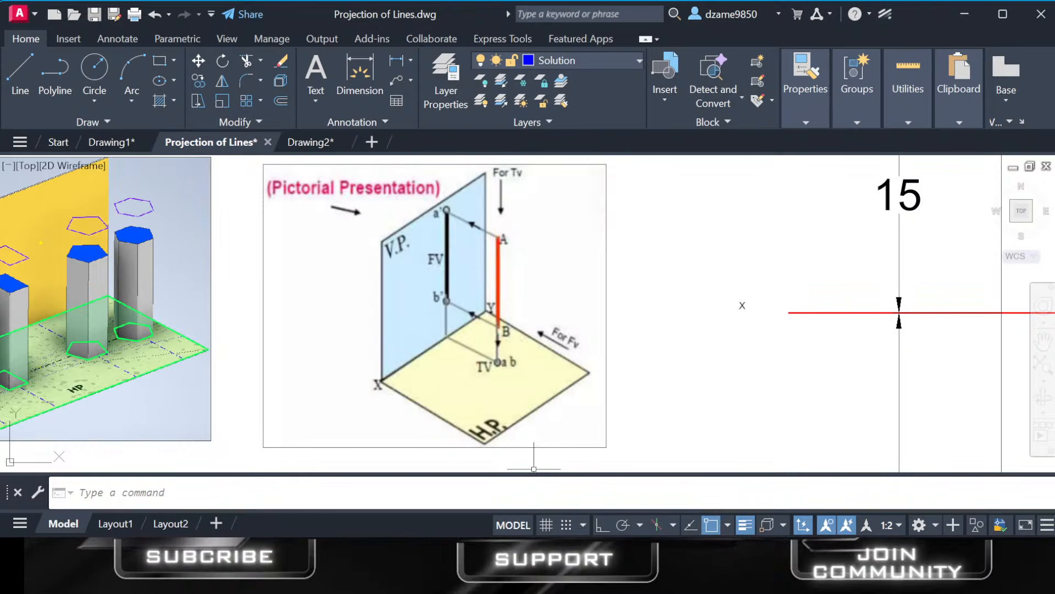
left_click(536, 569)
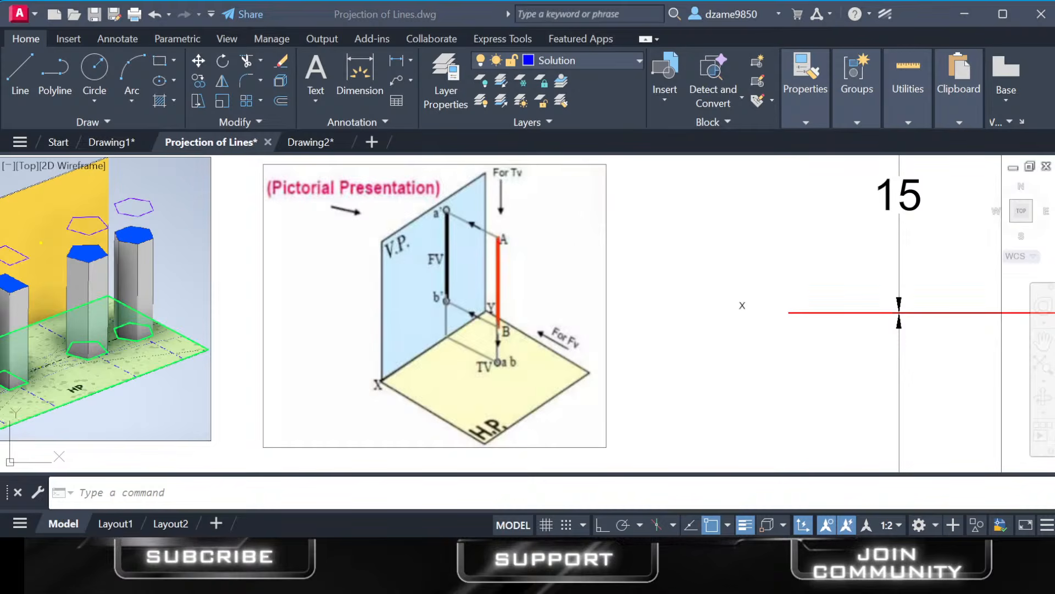
scroll(422, 350, "down", 2)
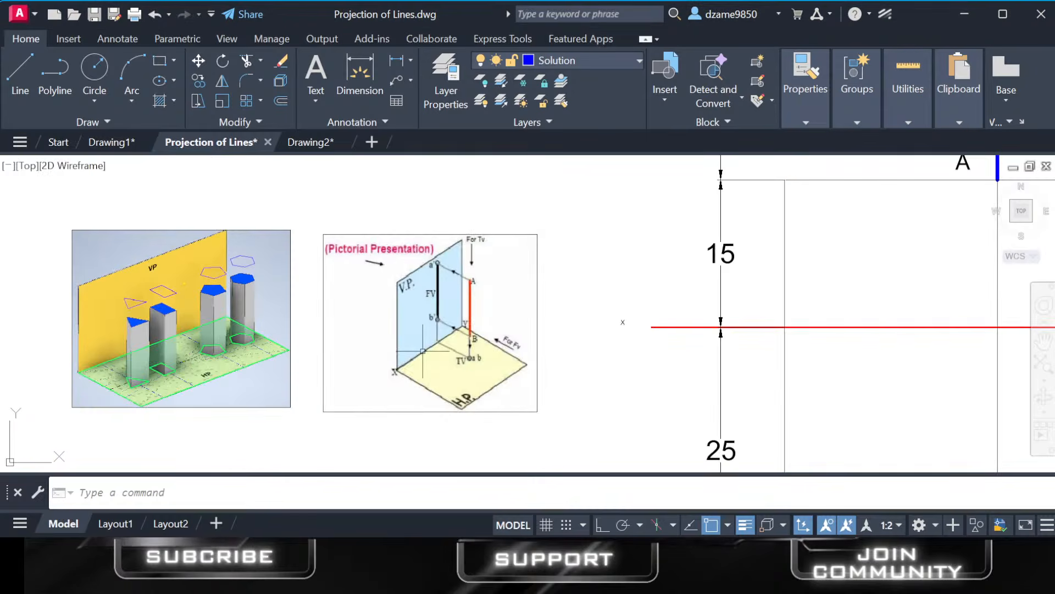
On the XY layer, draw three connected lines over the Pictorial Presentation image, from X around behind the V.P. to Y, outlining the extended H.P.
left_click(20, 69)
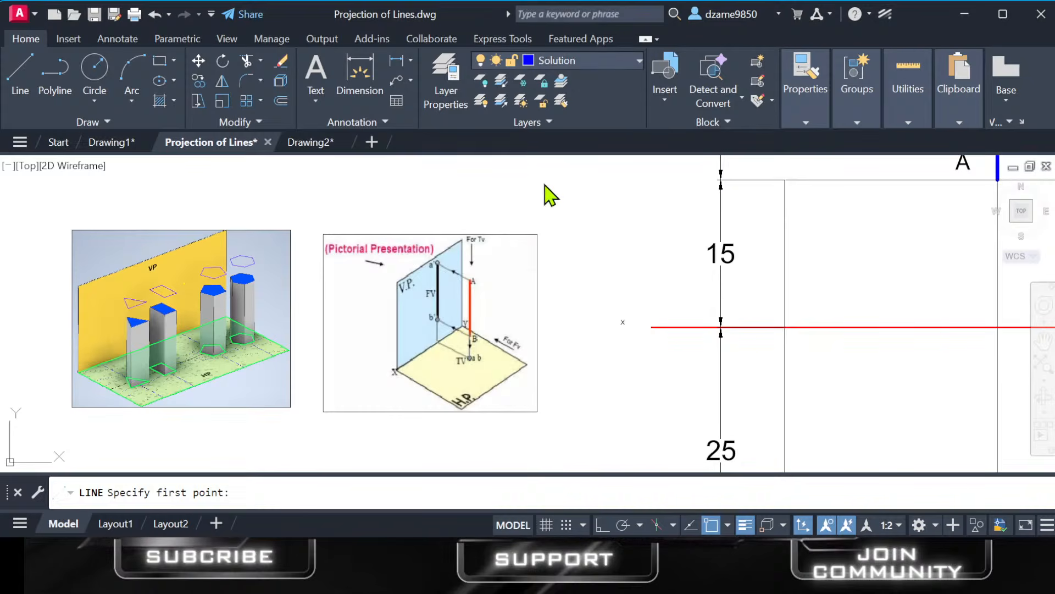
left_click(396, 371)
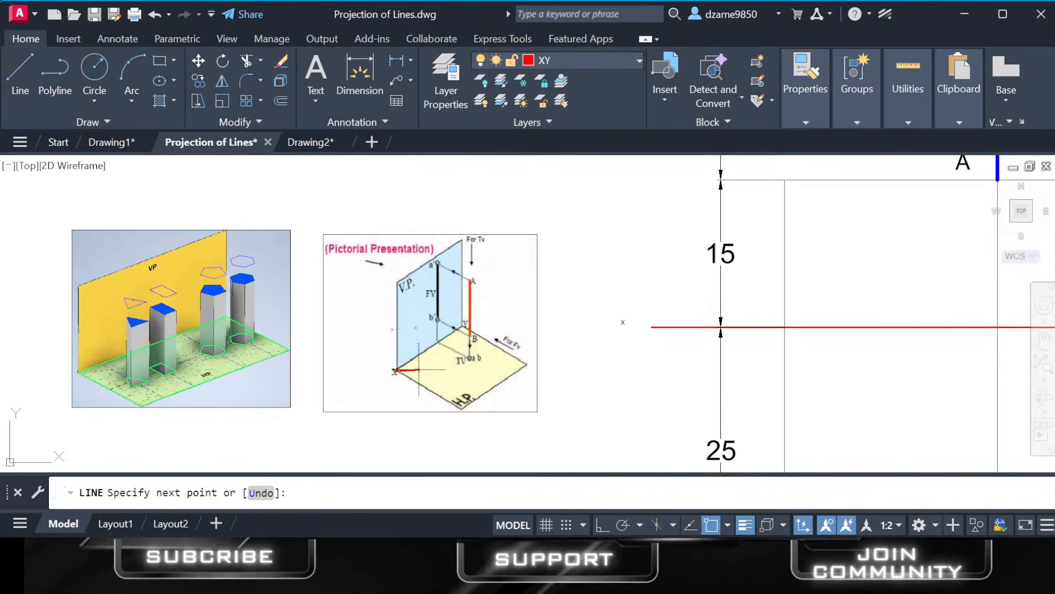
left_click(333, 321)
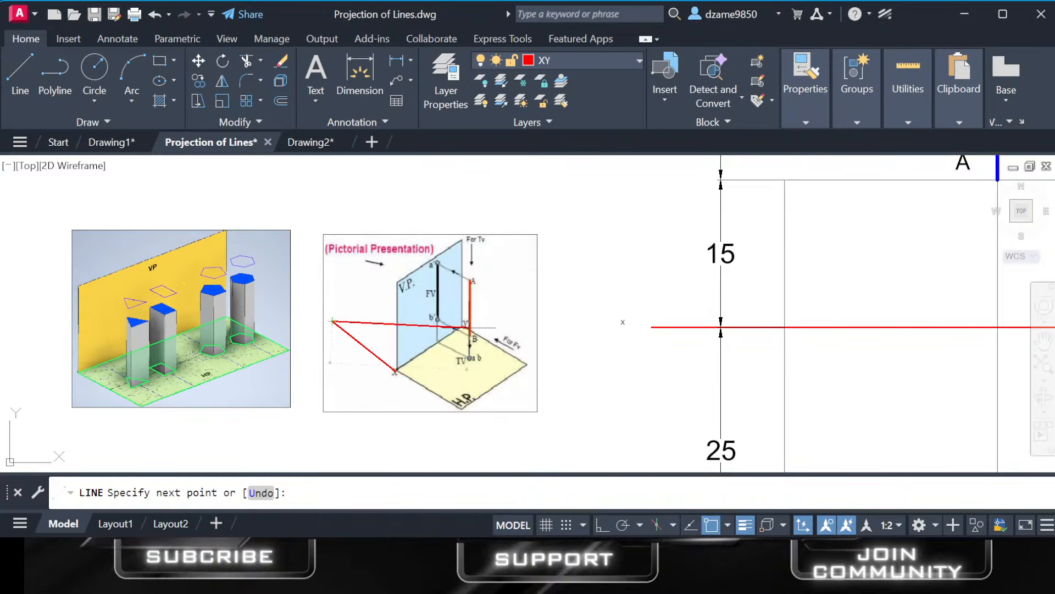
left_click(402, 278)
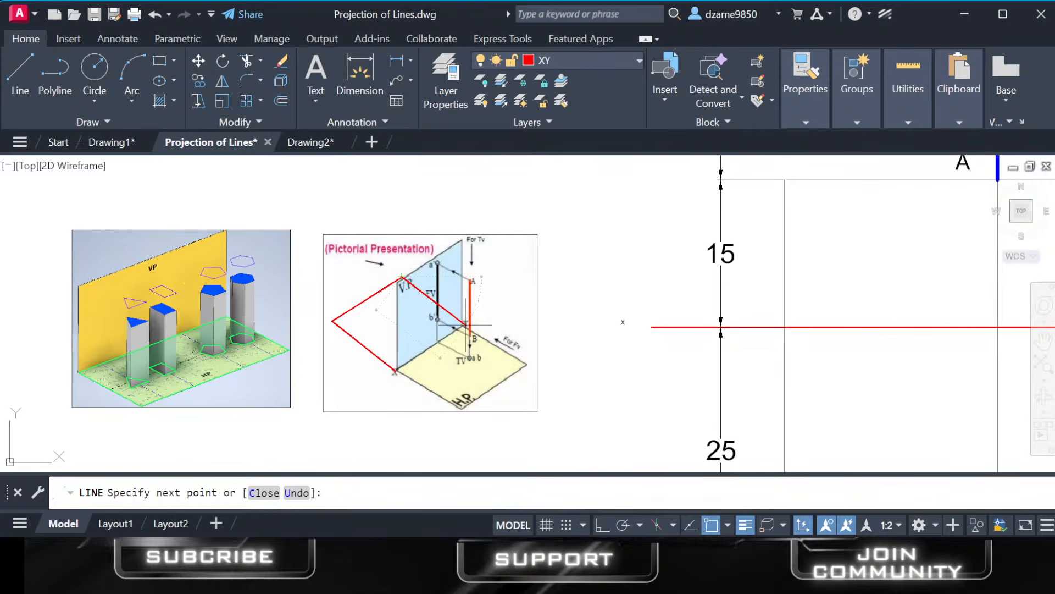
left_click(465, 325)
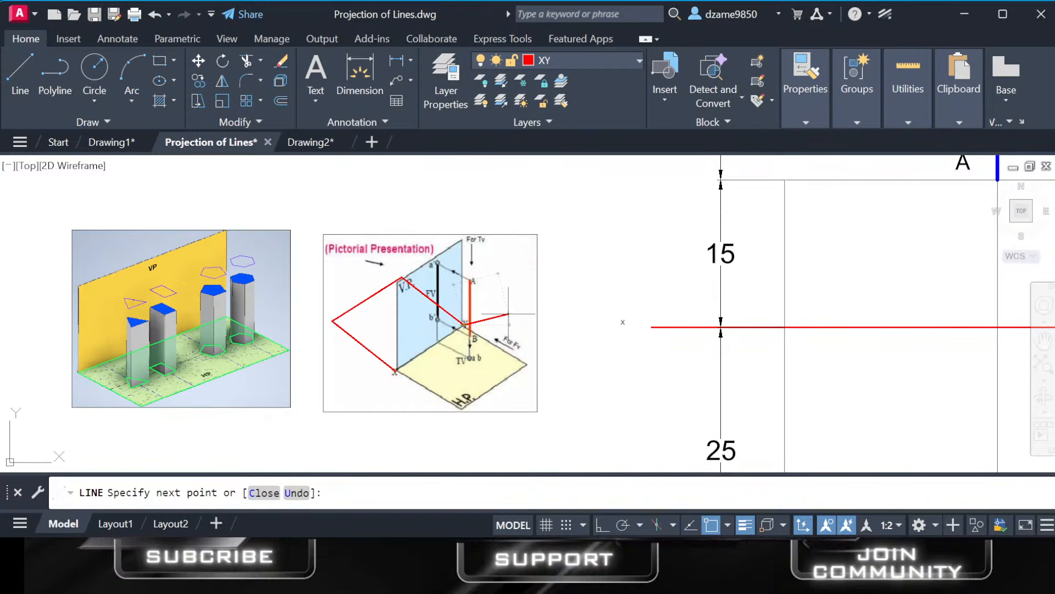
key("Return")
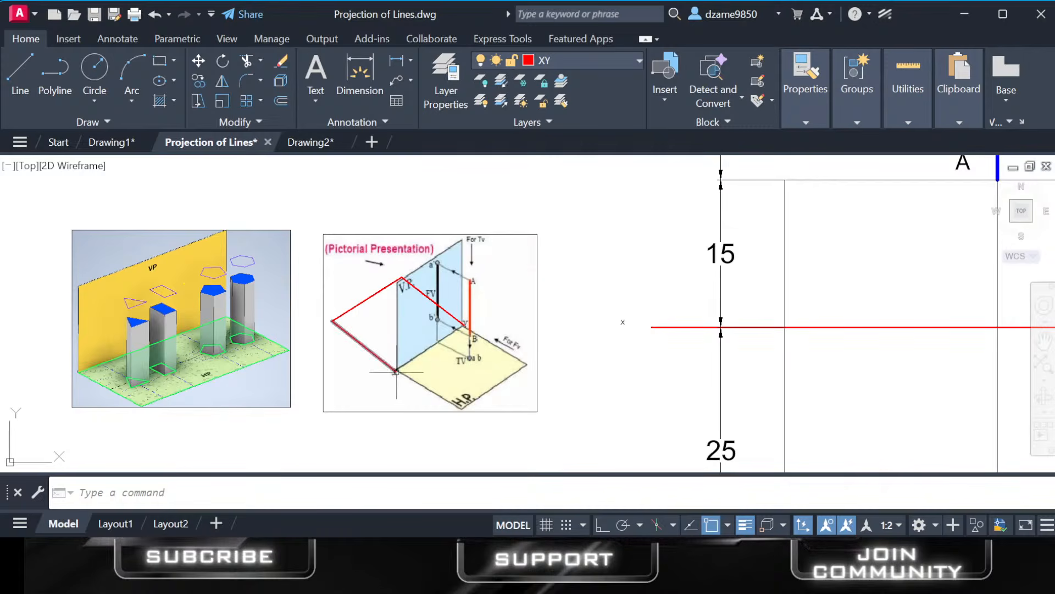
Draw a line on the Solution layer from X to Y along the V.P. and H.P. intersection in the pictorial image.
left_click(12, 91)
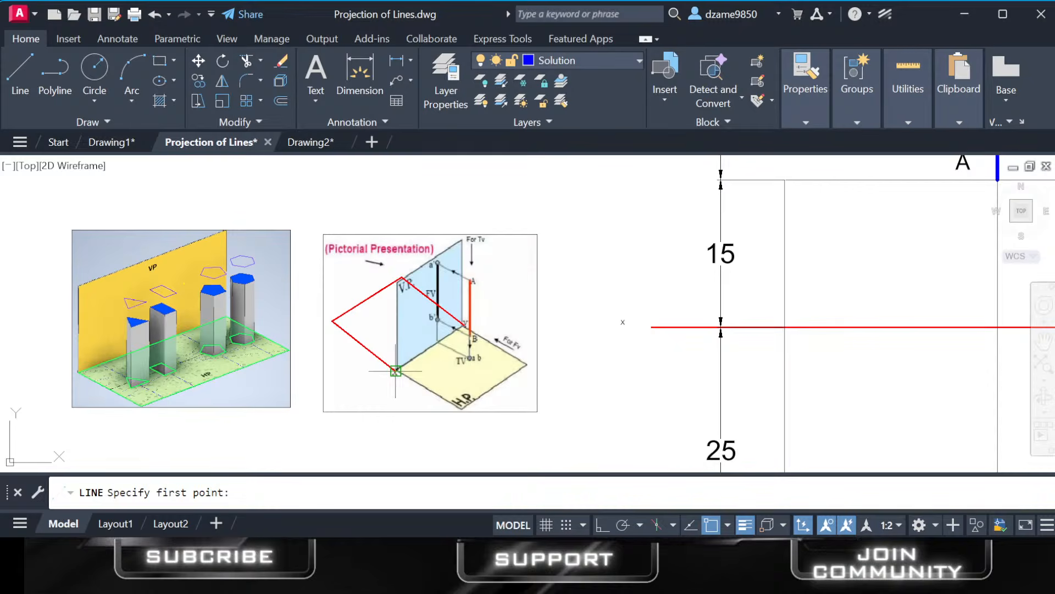
left_click(396, 371)
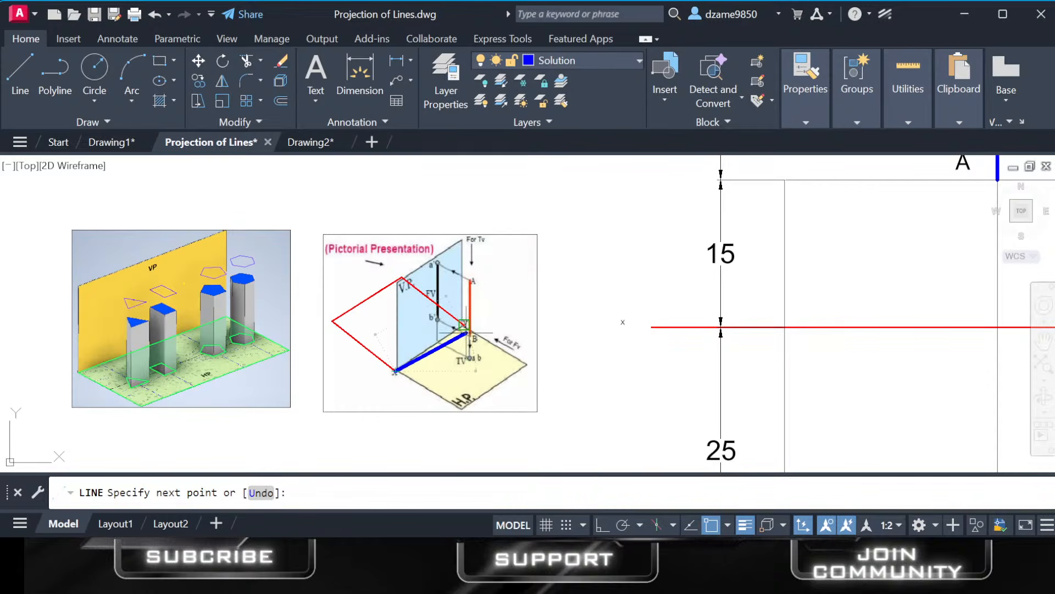
left_click(464, 326)
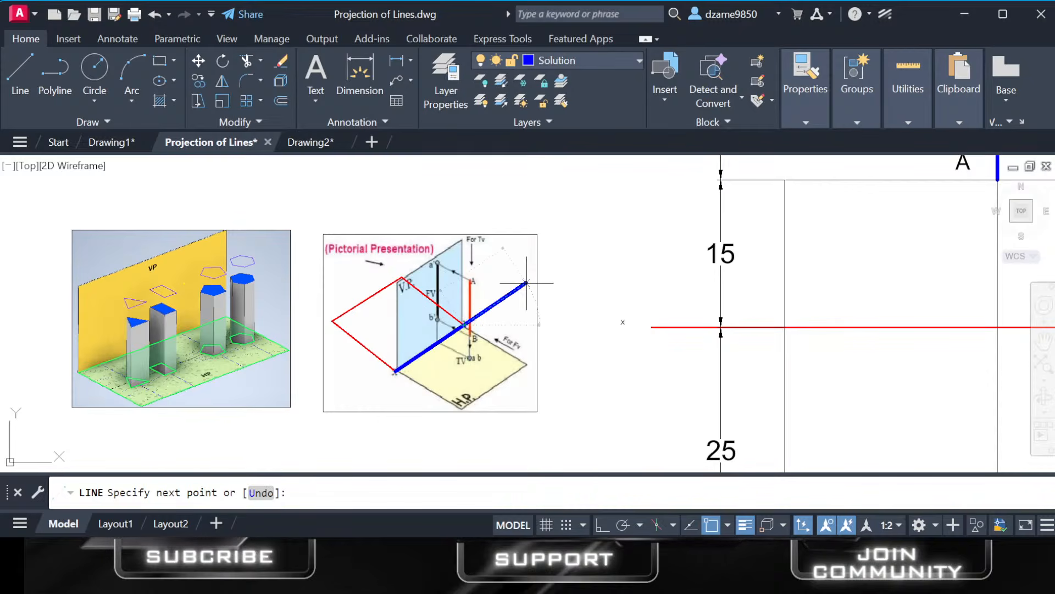
key("Return")
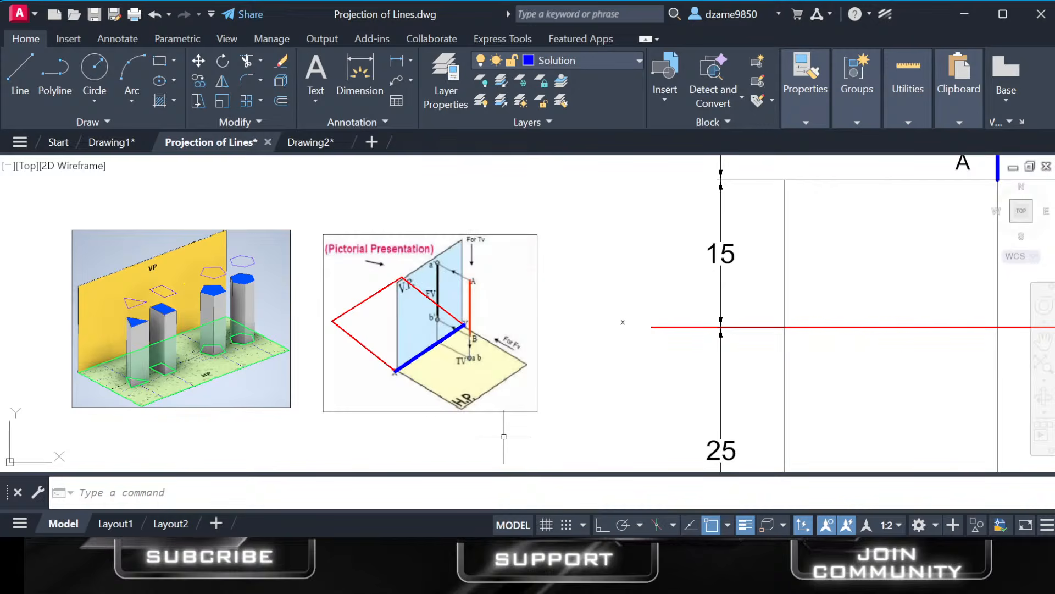
Compare the X–Y edge in the pictorial image with the XY reference line and its VP and HP sides in the projection drawing.
left_click(560, 565)
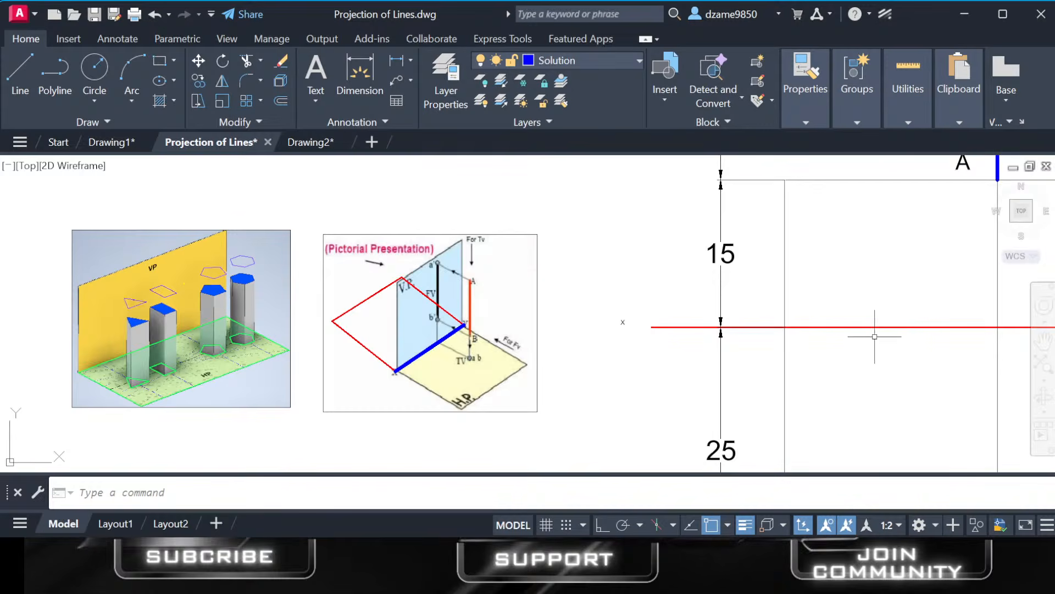
middle_click_drag(904, 331, 714, 335)
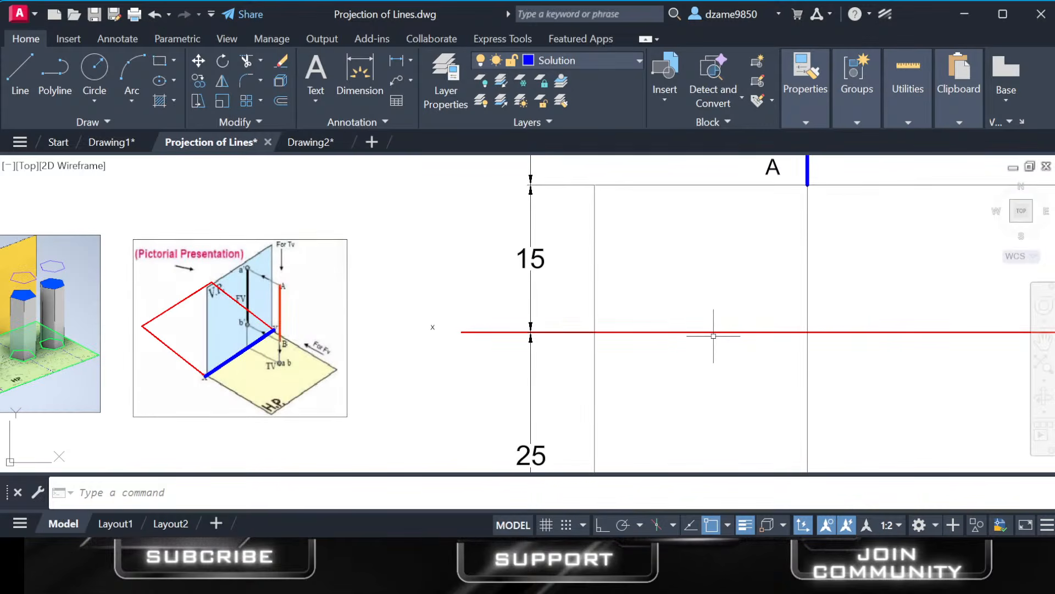
scroll(713, 336, "down", 4)
scroll(528, 347, "up", 6)
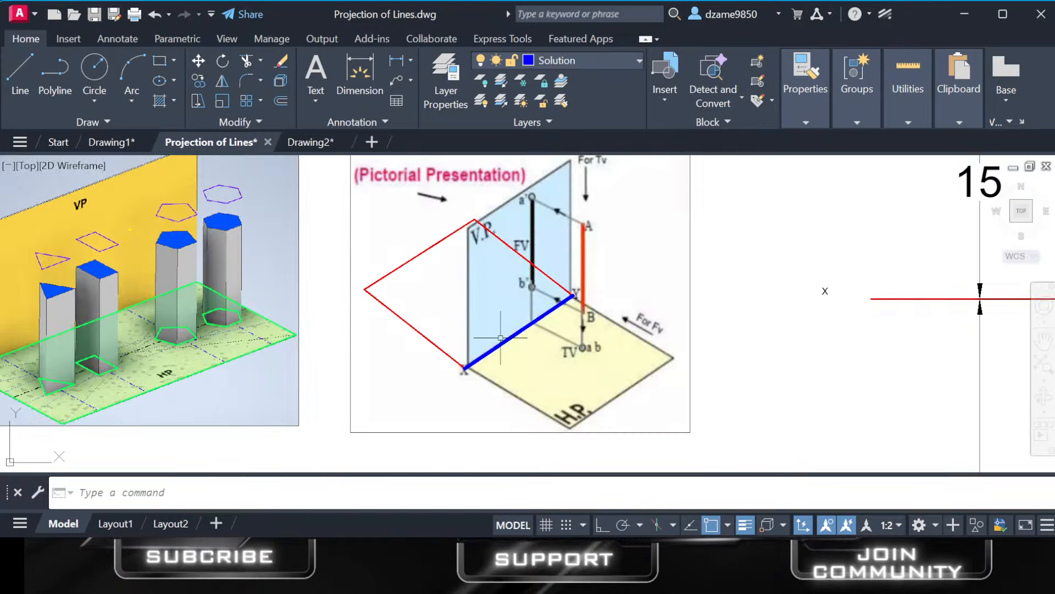
scroll(776, 324, "down", 2)
middle_click_drag(775, 324, 328, 314)
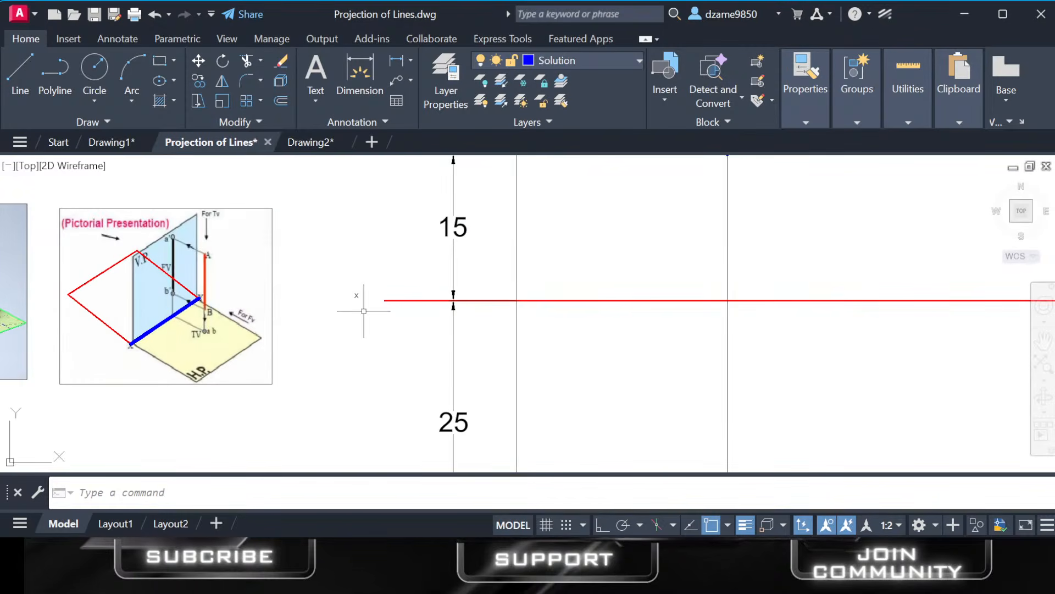
scroll(452, 297, "up", 2)
scroll(556, 302, "down", 4)
scroll(695, 297, "down", 2)
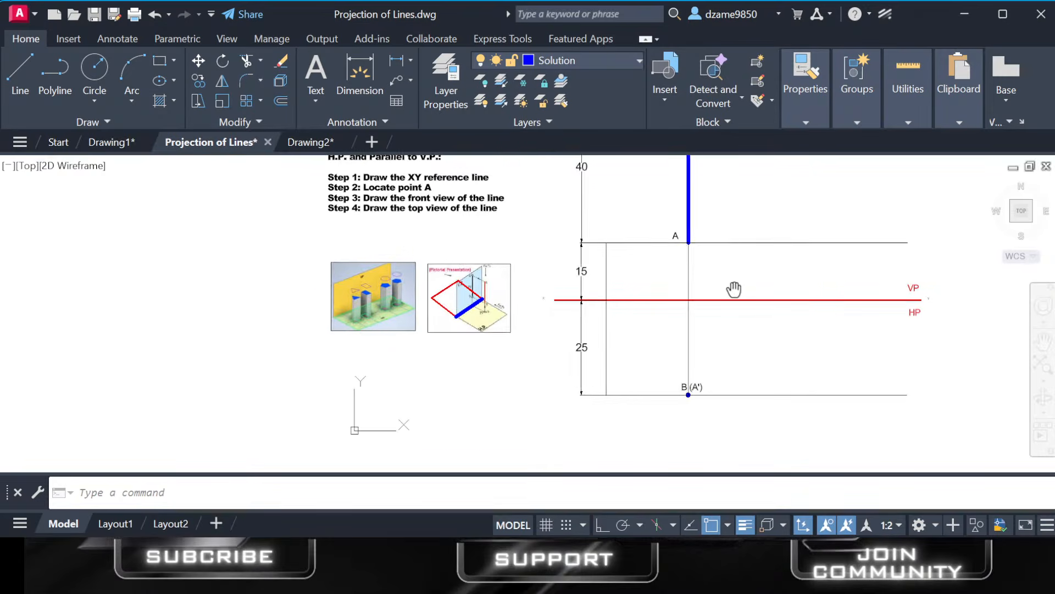
mouse_move(733, 287)
middle_mouse_down()
mouse_move(586, 323)
mouse_move(552, 350)
middle_mouse_up()
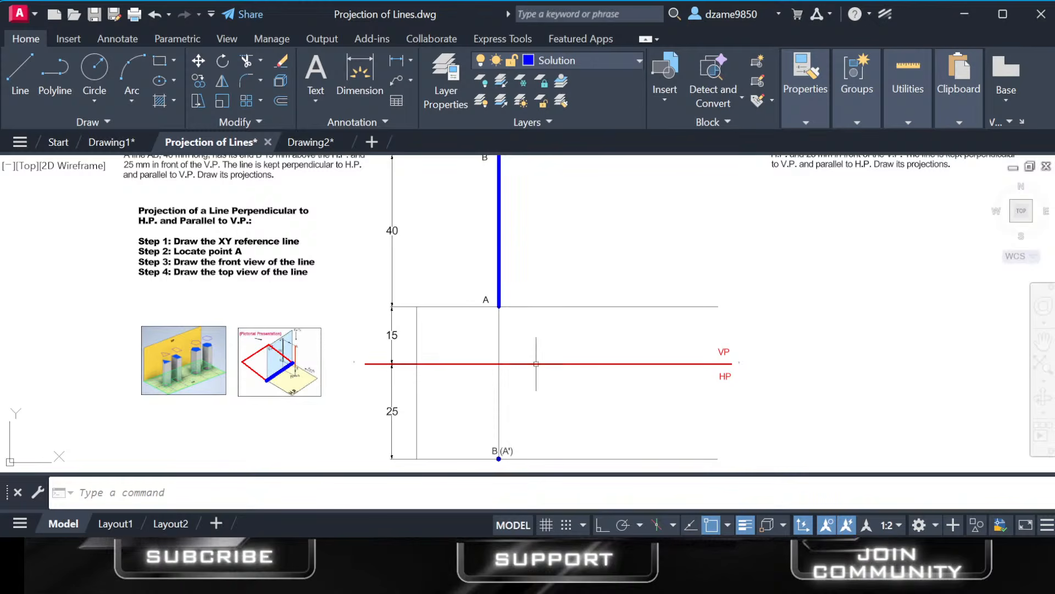
scroll(735, 366, "up", 2)
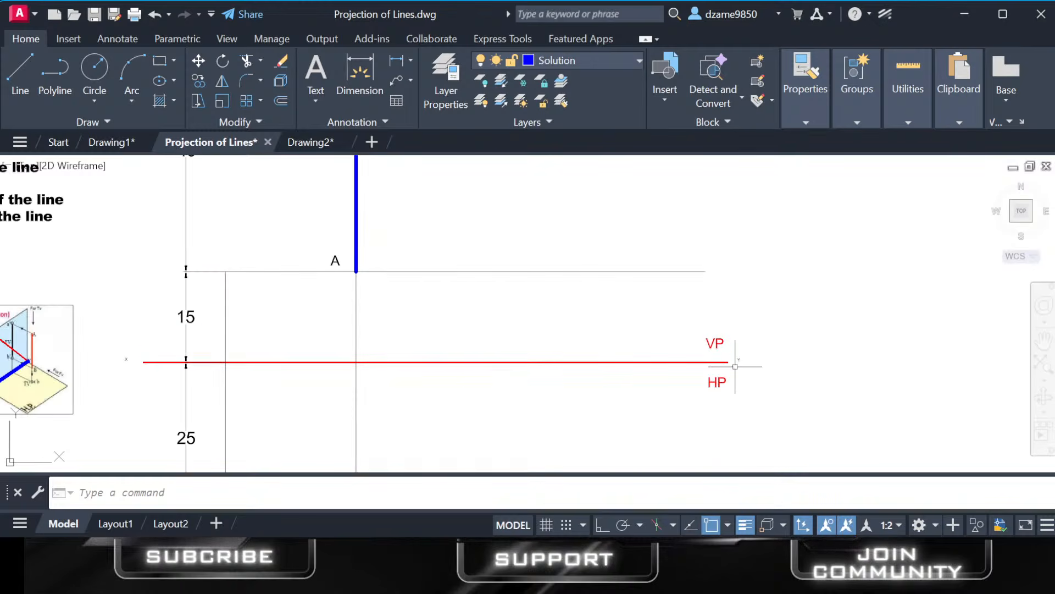
scroll(758, 347, "up", 2)
scroll(777, 329, "down", 4)
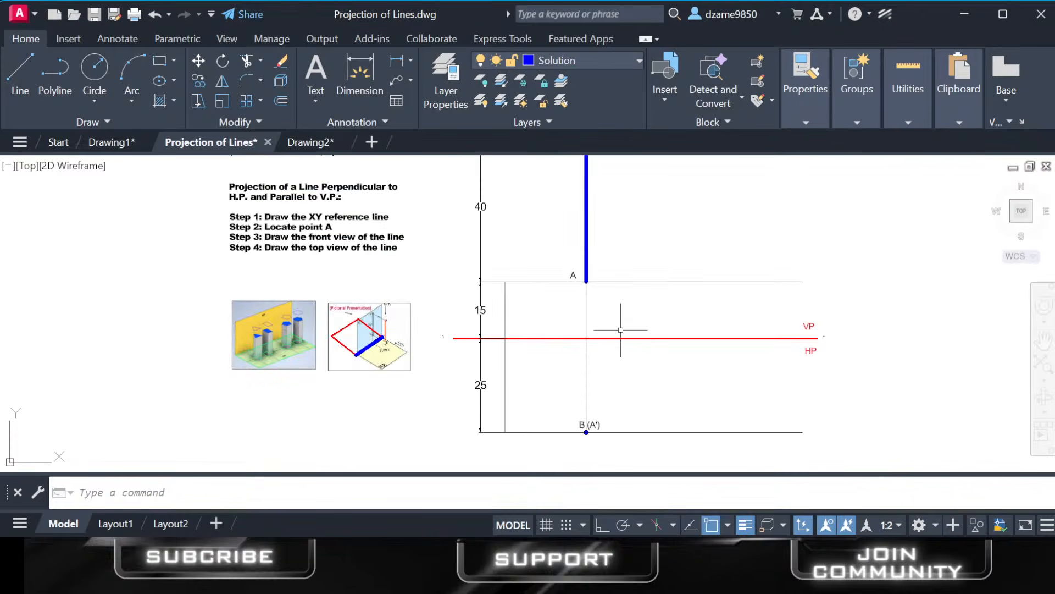
scroll(454, 344, "up", 4)
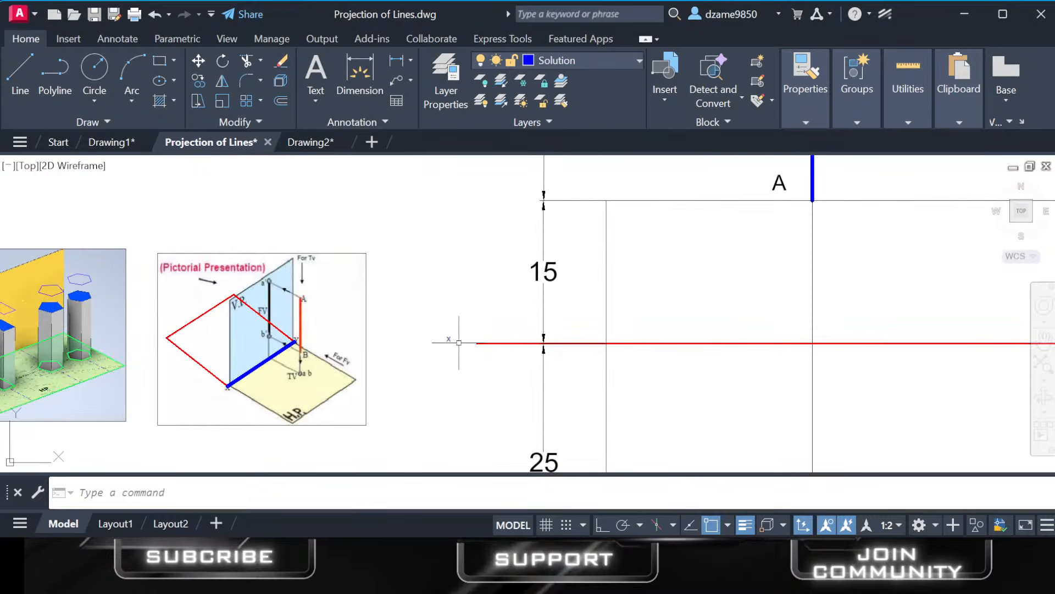
scroll(736, 336, "down", 4)
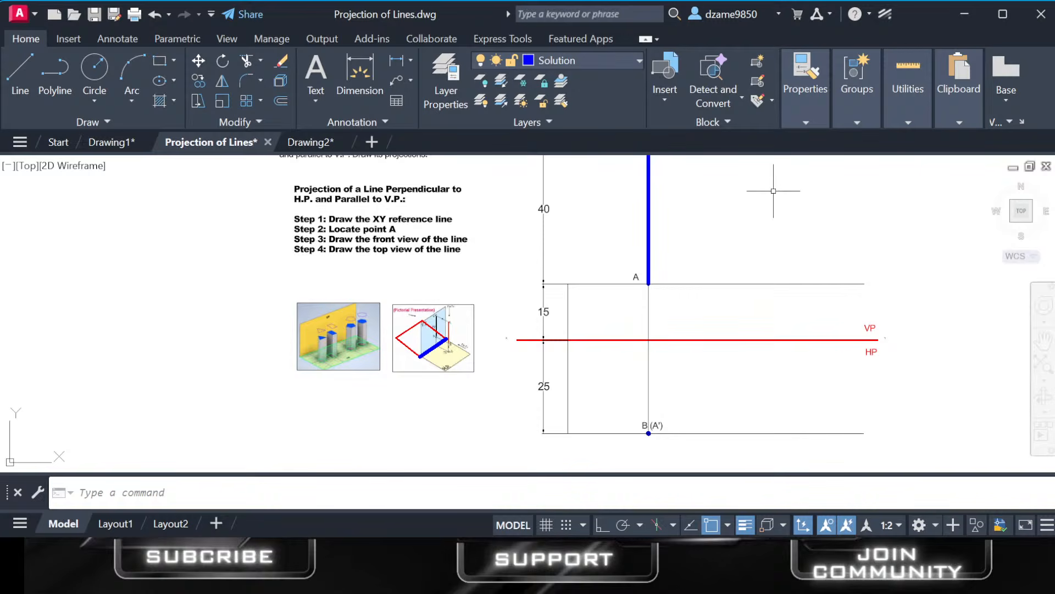
scroll(438, 357, "down", 4)
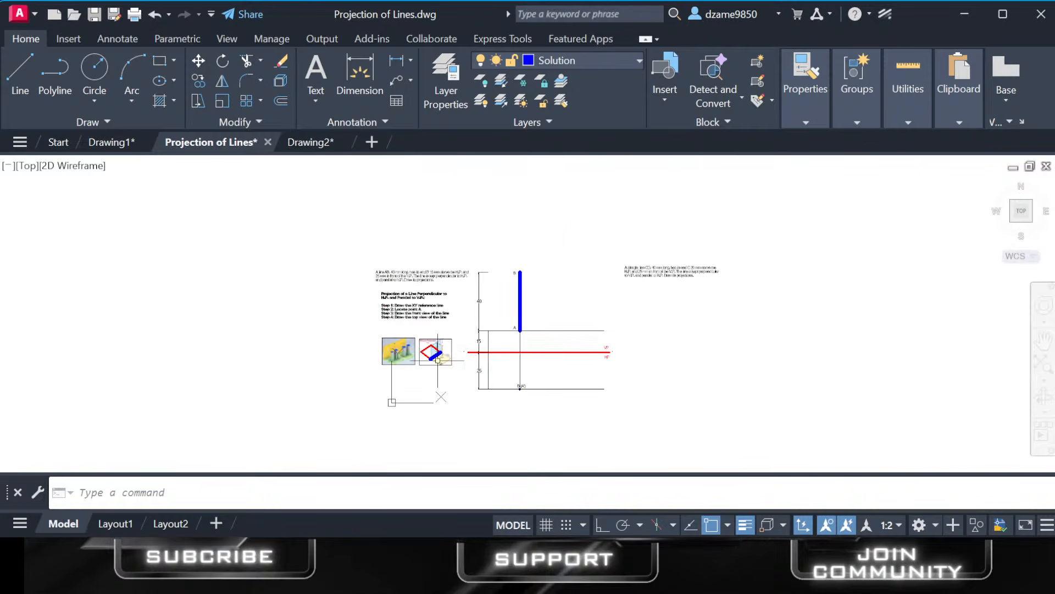
scroll(438, 358, "up", 8)
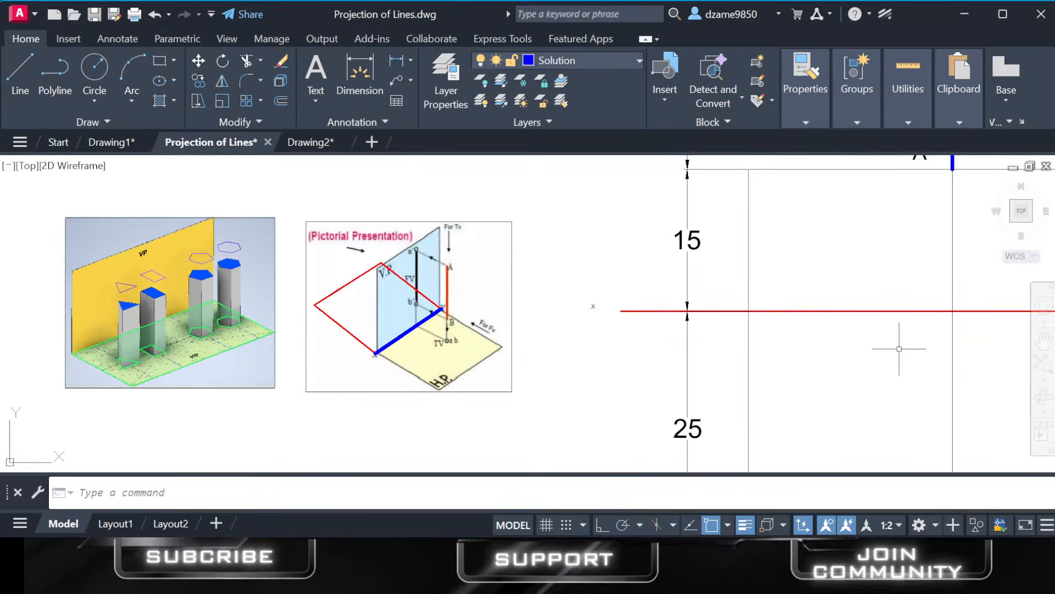
scroll(879, 330, "down", 4)
mouse_move(808, 306)
middle_mouse_down()
mouse_move(733, 295)
mouse_move(615, 315)
middle_mouse_up()
scroll(740, 294, "up", 4)
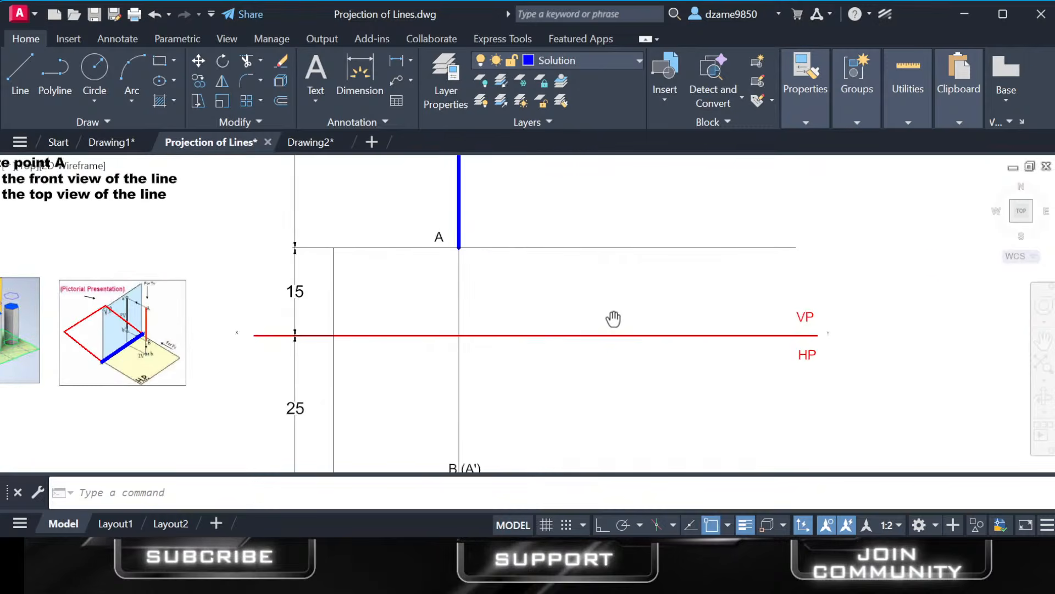
scroll(615, 316, "up", 2)
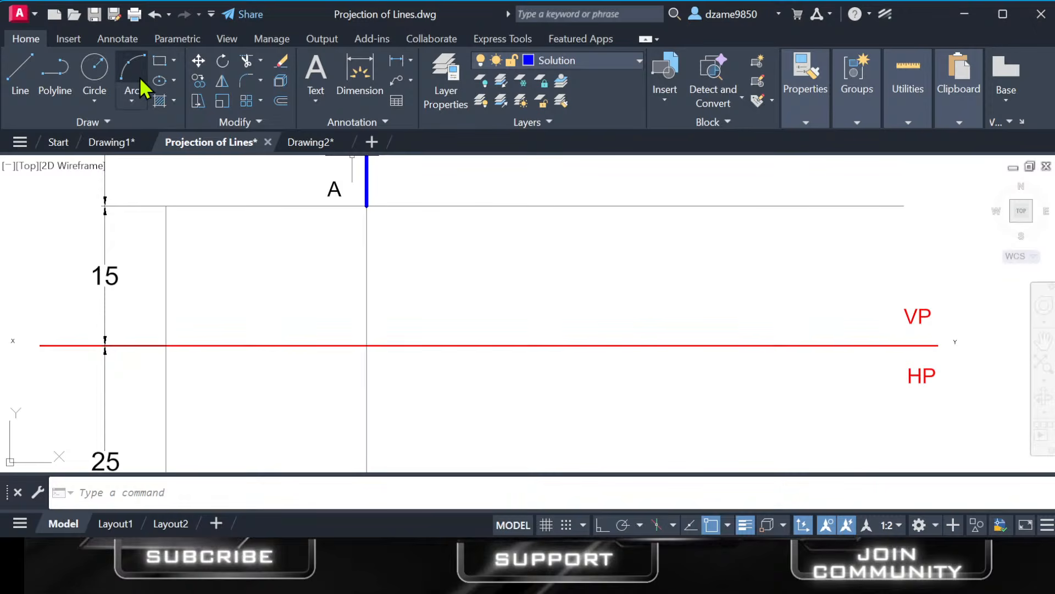
Draw an upright rectangle on the Solution layer across the XY reference line, between line AB and the VP and HP labels.
left_click(161, 61)
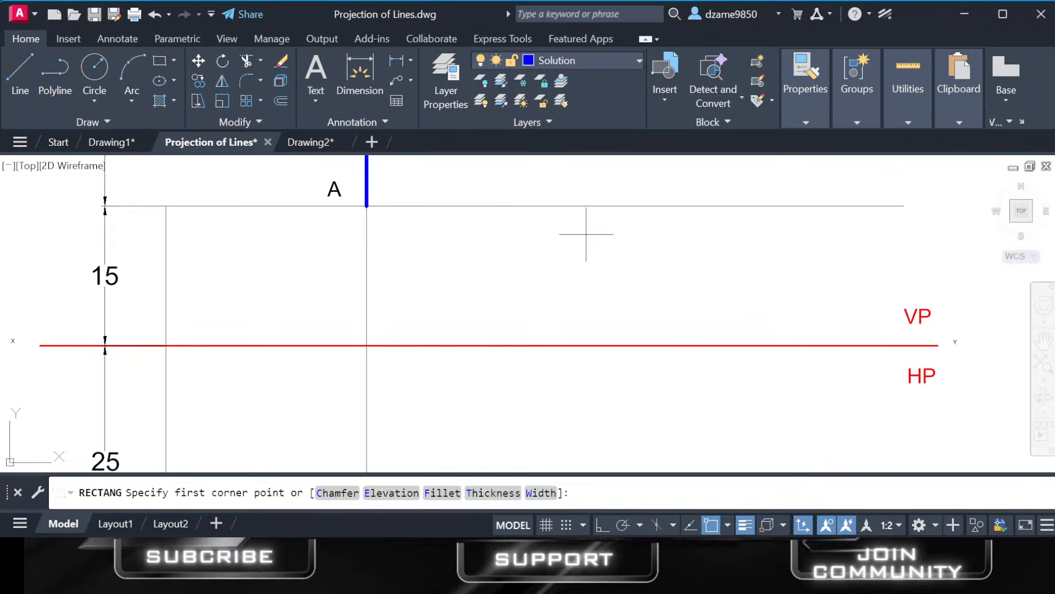
middle_click_drag(608, 237, 608, 275)
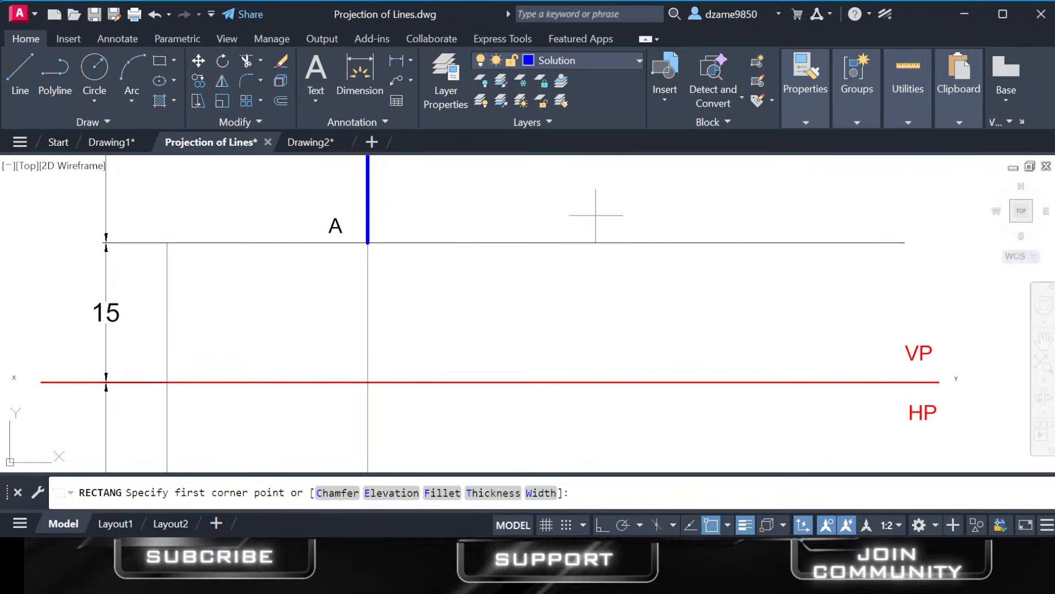
left_click(584, 199)
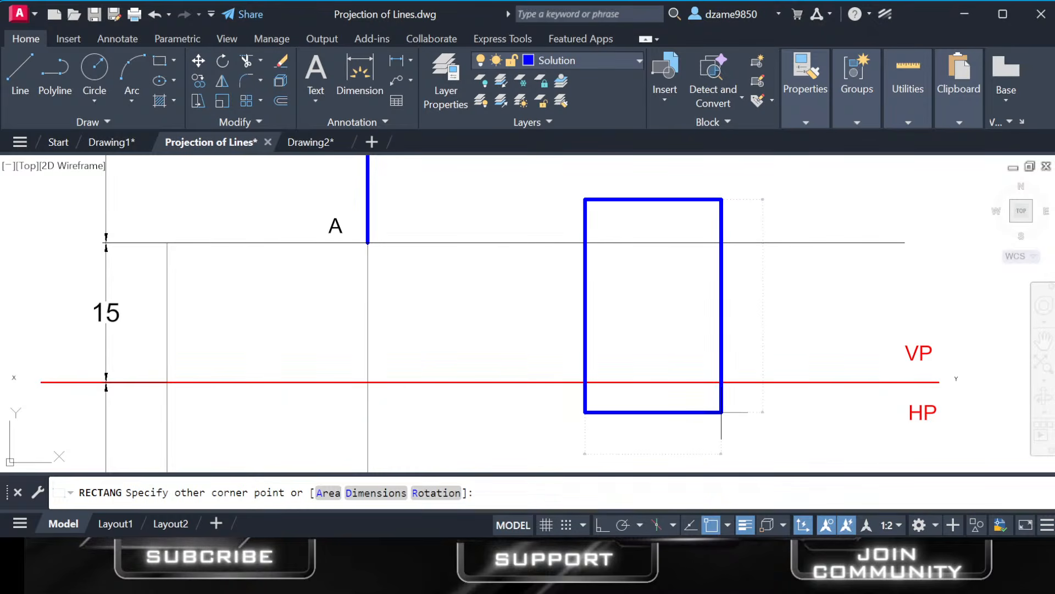
scroll(722, 412, "down", 2)
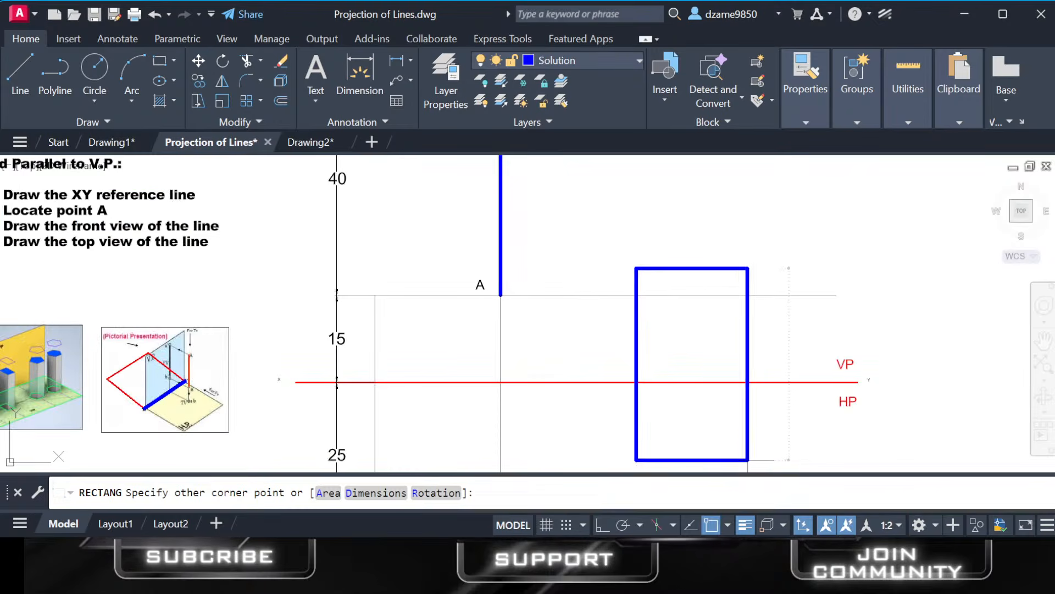
left_click(764, 467)
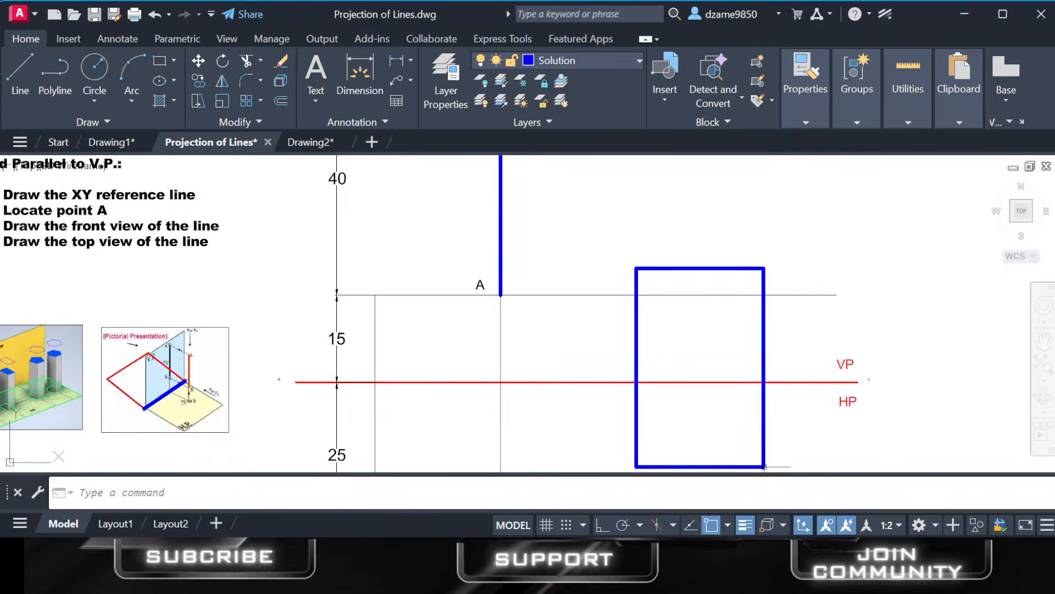
middle_click_drag(726, 369, 712, 306)
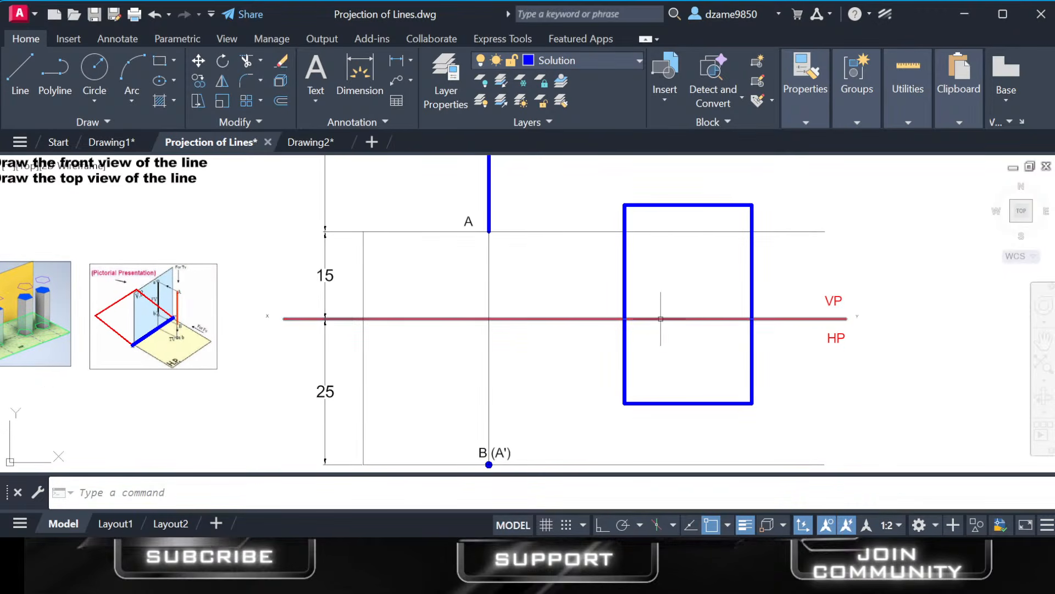
left_click(697, 205)
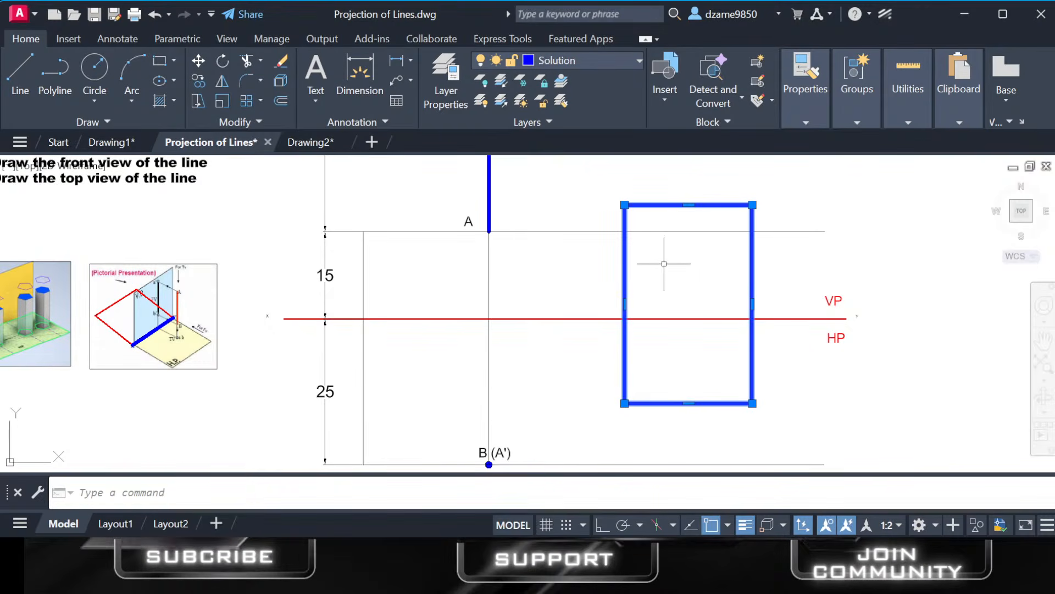
key("Escape")
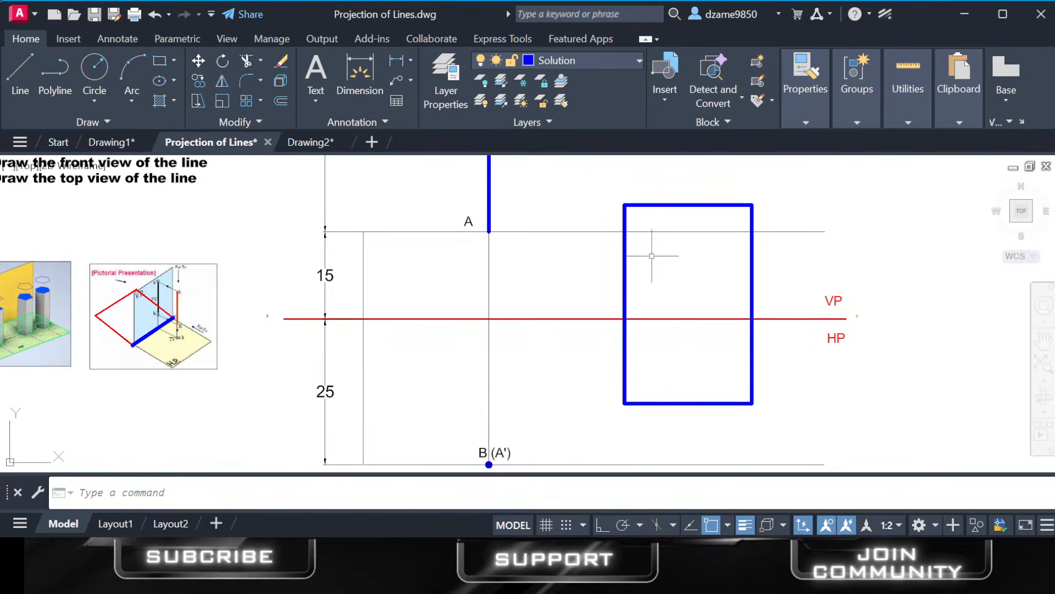
left_click(198, 60)
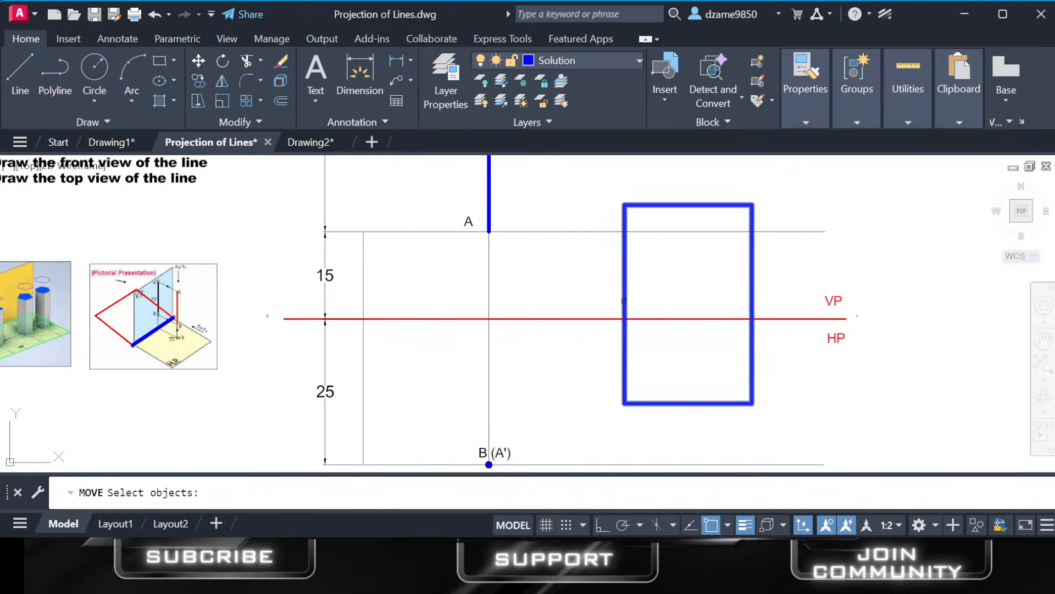
key("Escape")
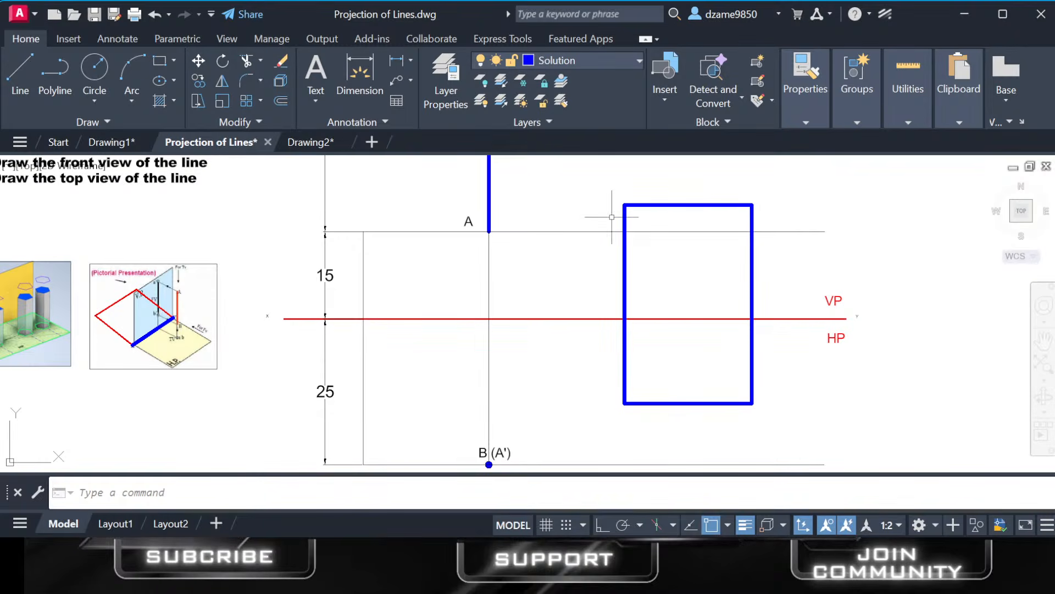
Move the blue rectangle slightly down so it still straddles the XY reference line.
left_click(628, 247)
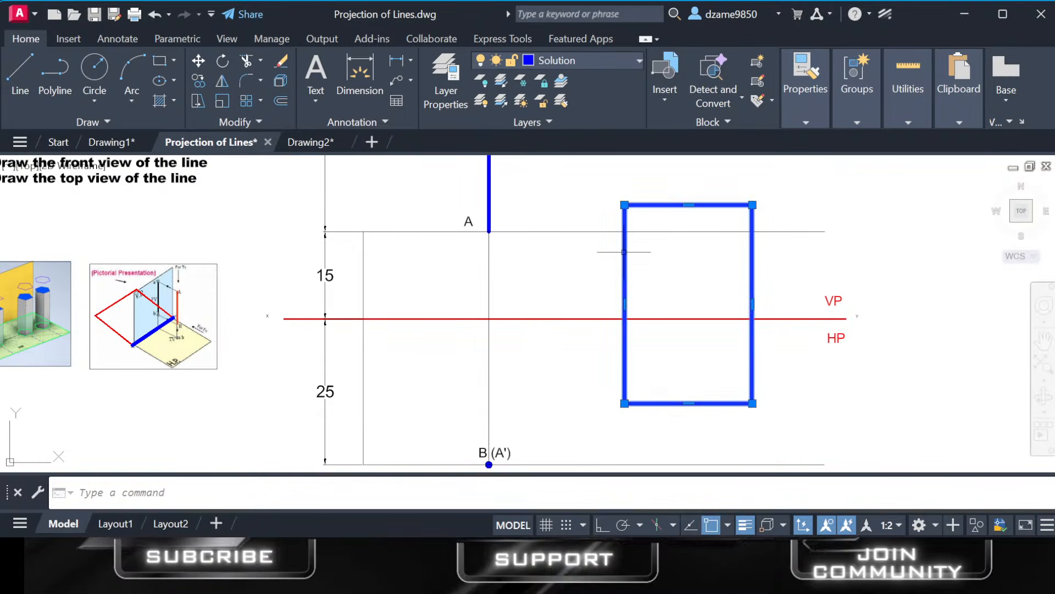
left_click(198, 61)
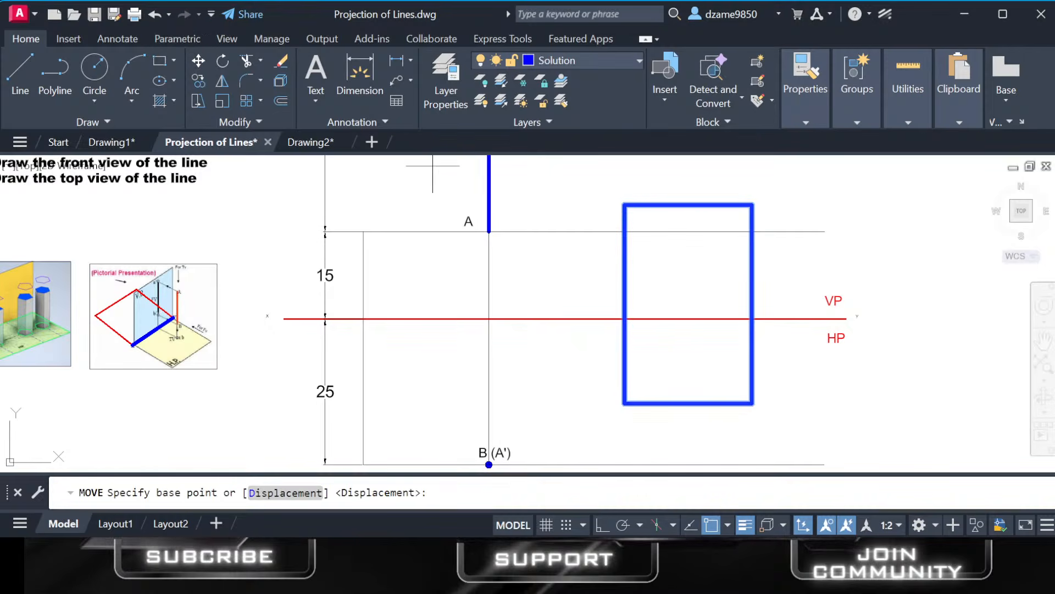
left_click(685, 296)
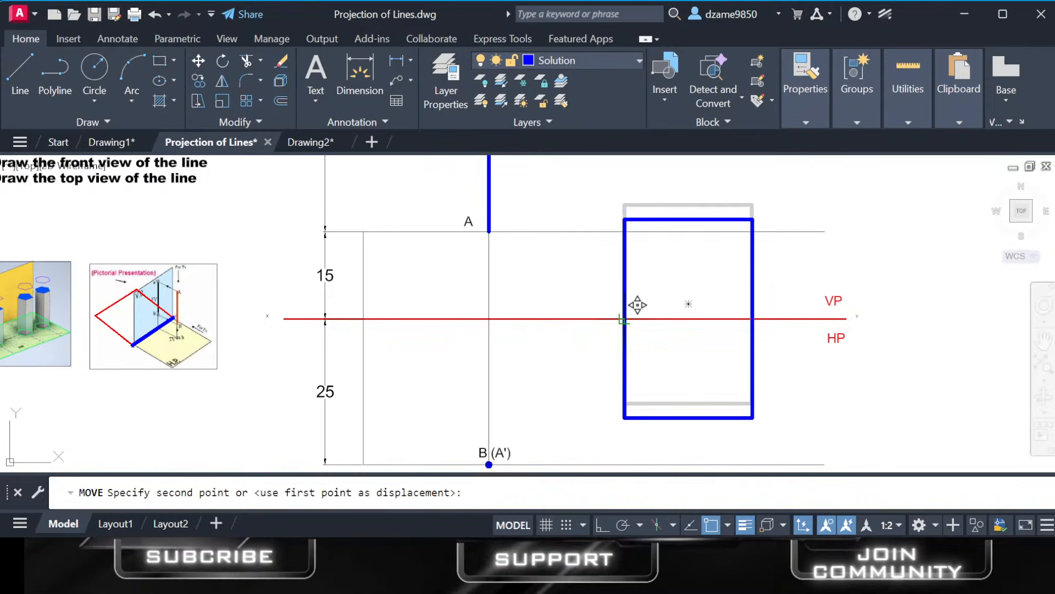
left_click(638, 305)
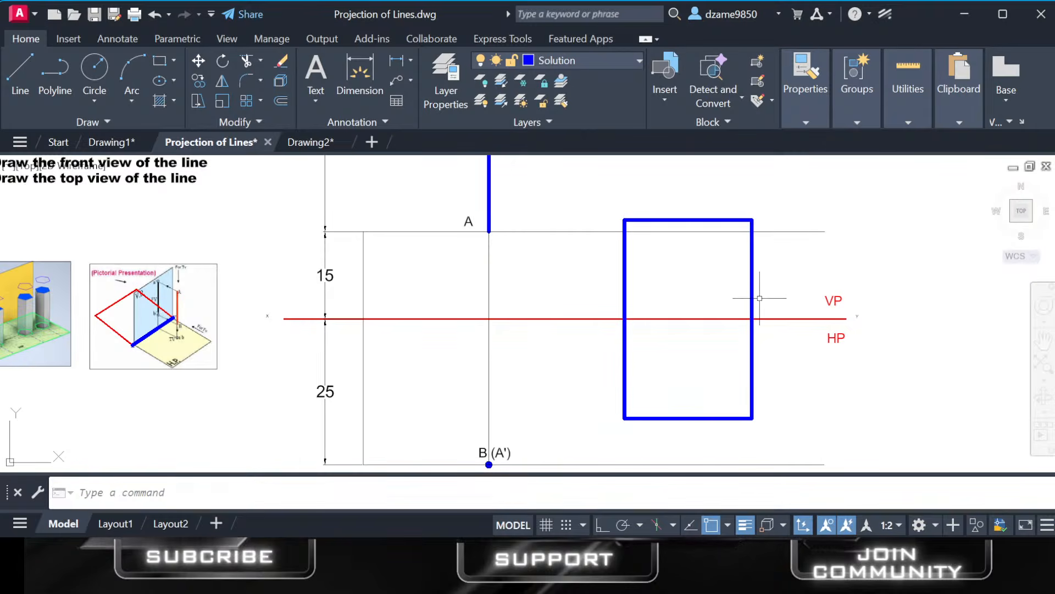
Examine the areas of the rectangle above the XY reference line on the VP side and below it on the HP side.
scroll(753, 299, "up", 2)
scroll(745, 299, "down", 2)
middle_click_drag(723, 297, 721, 288)
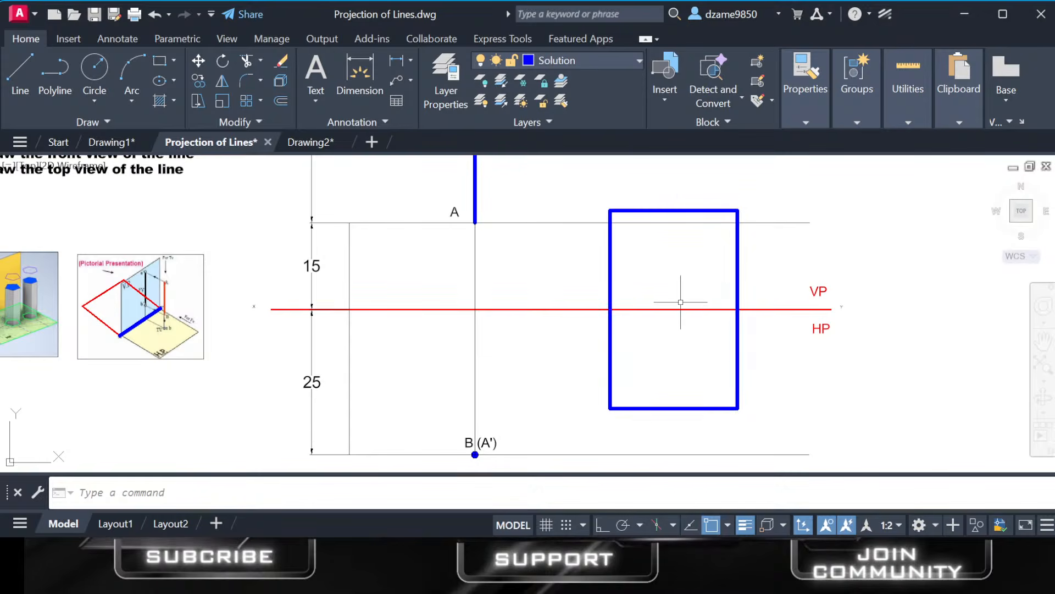
left_click(644, 262)
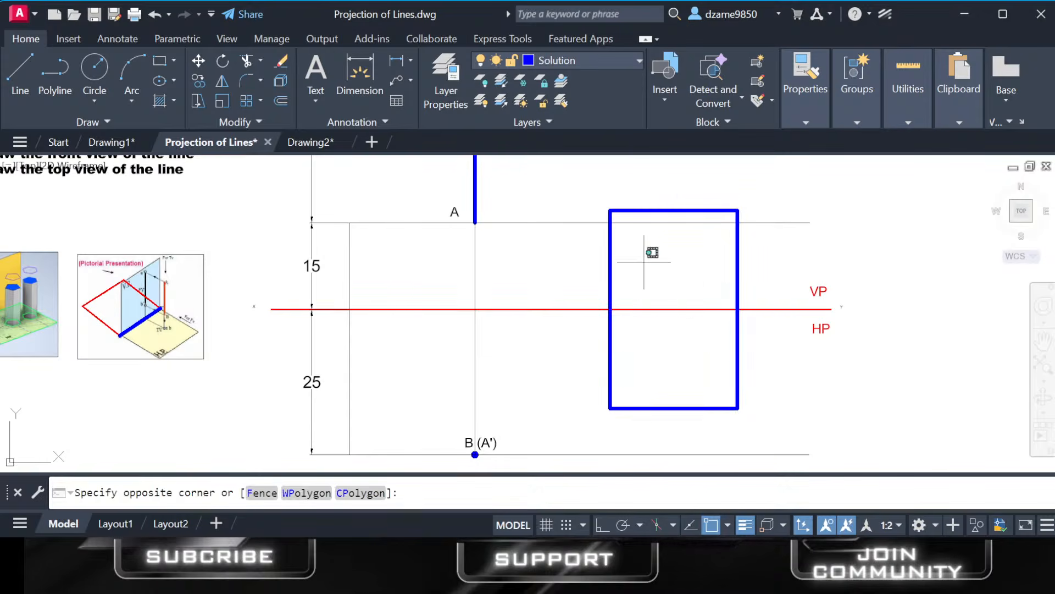
left_click(696, 286)
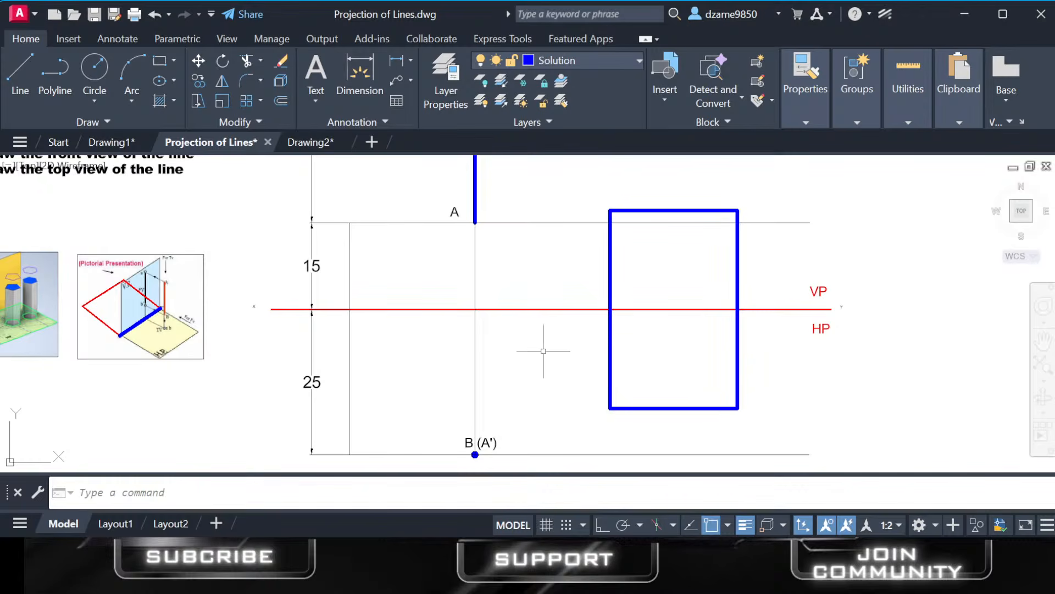
left_click(646, 339)
mouse_move(665, 388)
left_mouse_down()
mouse_move(684, 381)
mouse_move(702, 346)
left_mouse_up()
left_click(702, 345)
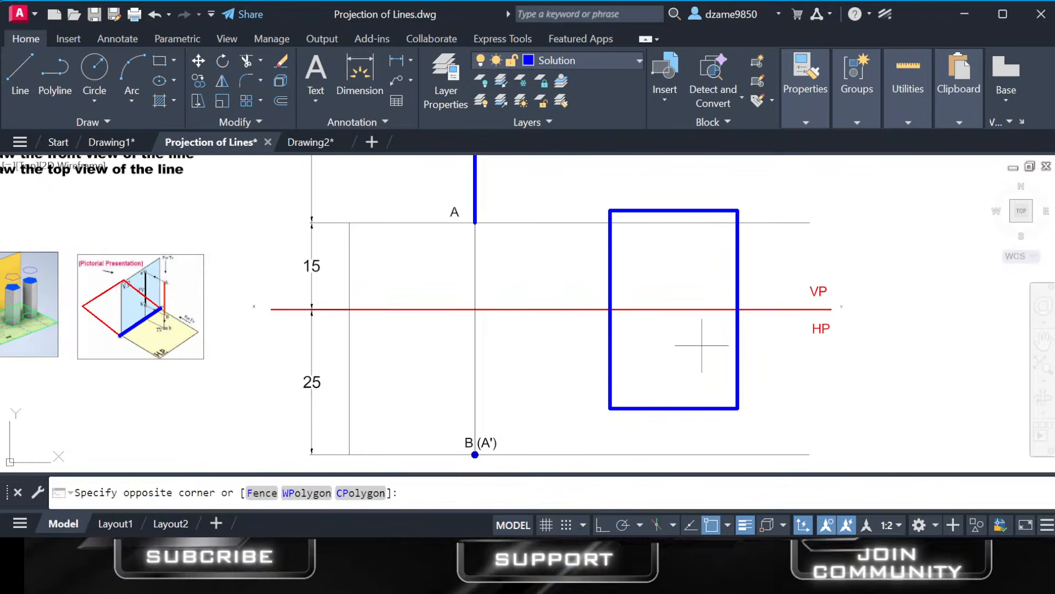
left_click(646, 330)
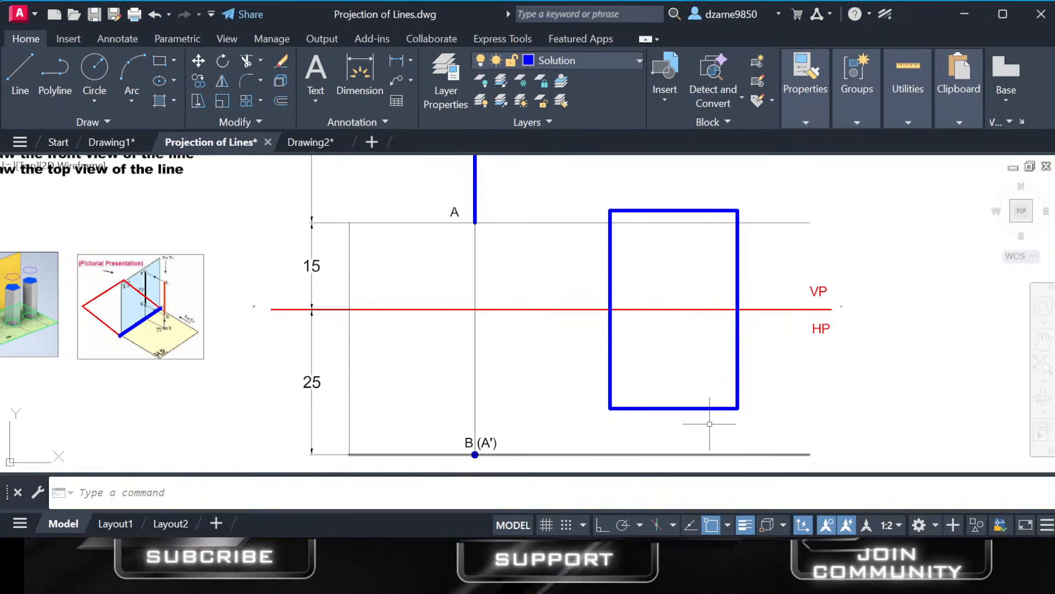
Examine top-view point B (A') relative to the XY reference line, and read the problem statement and projection steps for line AB.
scroll(694, 421, "down", 2)
scroll(695, 412, "up", 2)
mouse_move(695, 412)
middle_mouse_down()
mouse_move(671, 391)
mouse_move(632, 389)
mouse_move(649, 400)
middle_mouse_up()
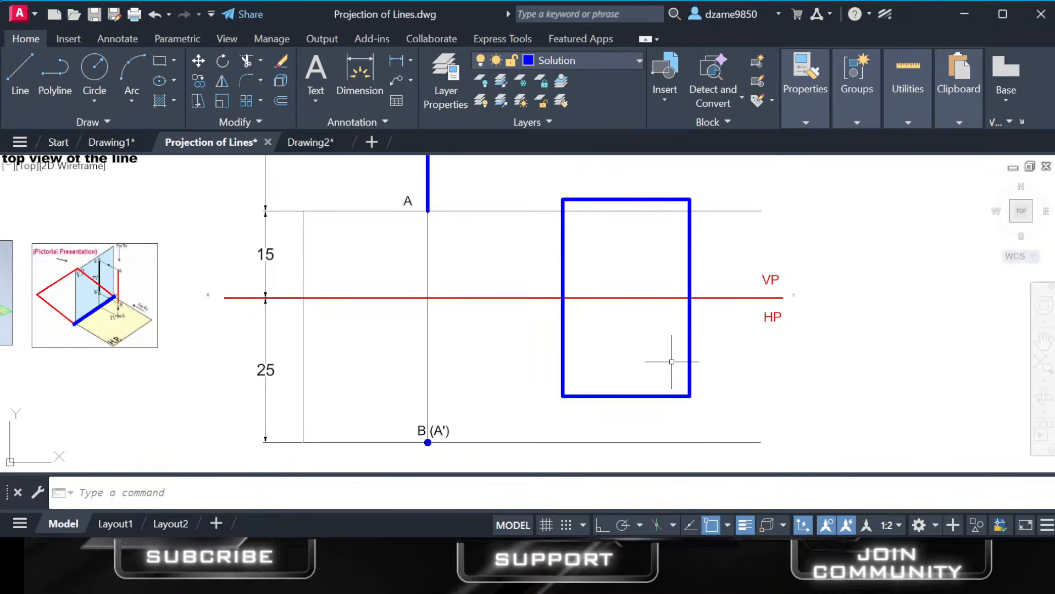
mouse_move(431, 335)
middle_mouse_down()
mouse_move(530, 311)
mouse_move(530, 330)
middle_mouse_up()
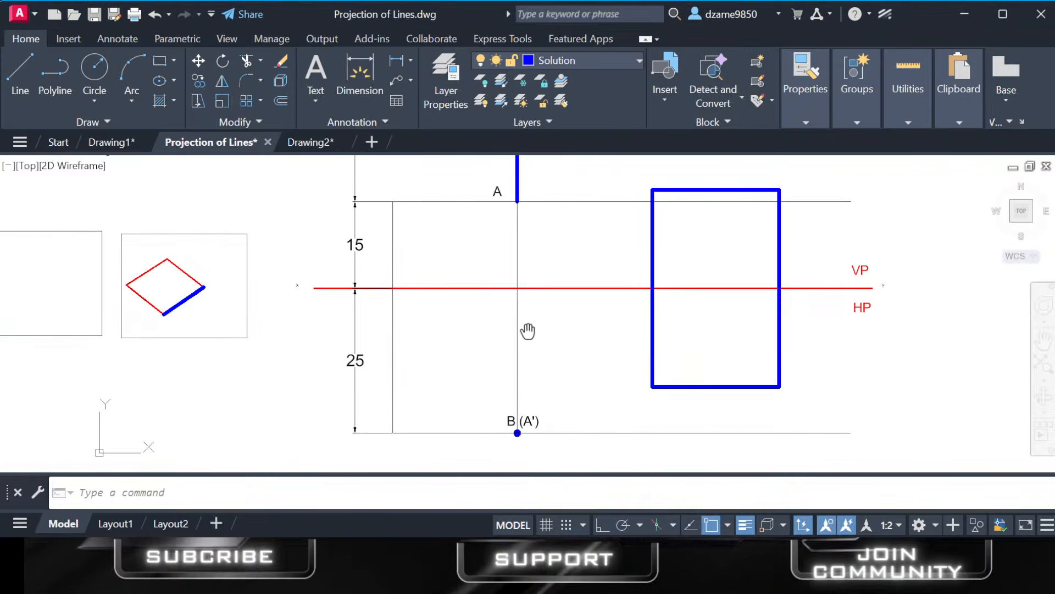
scroll(531, 439, "up", 2)
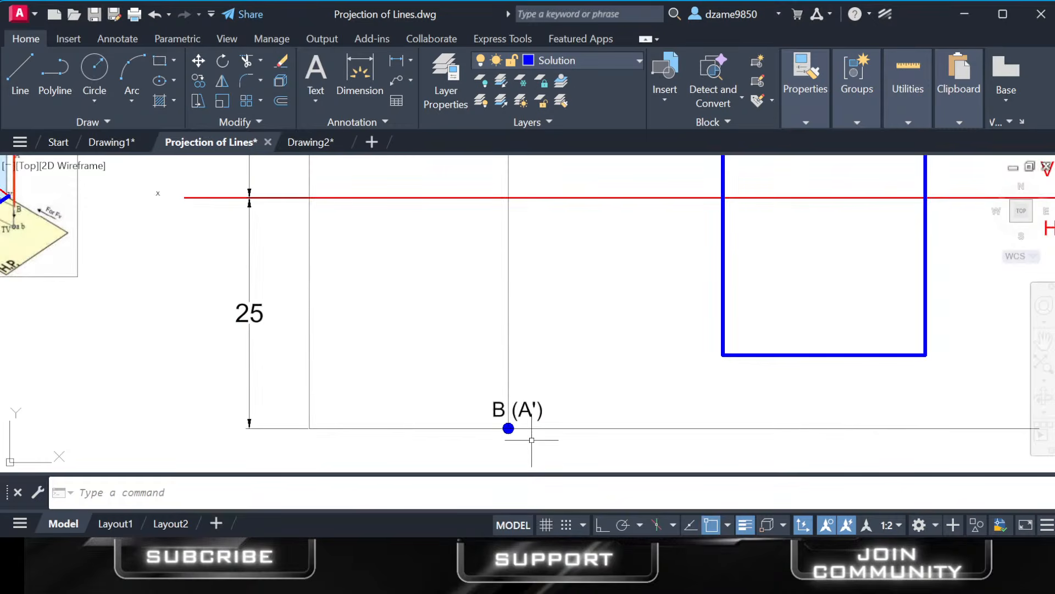
scroll(551, 308, "down", 3)
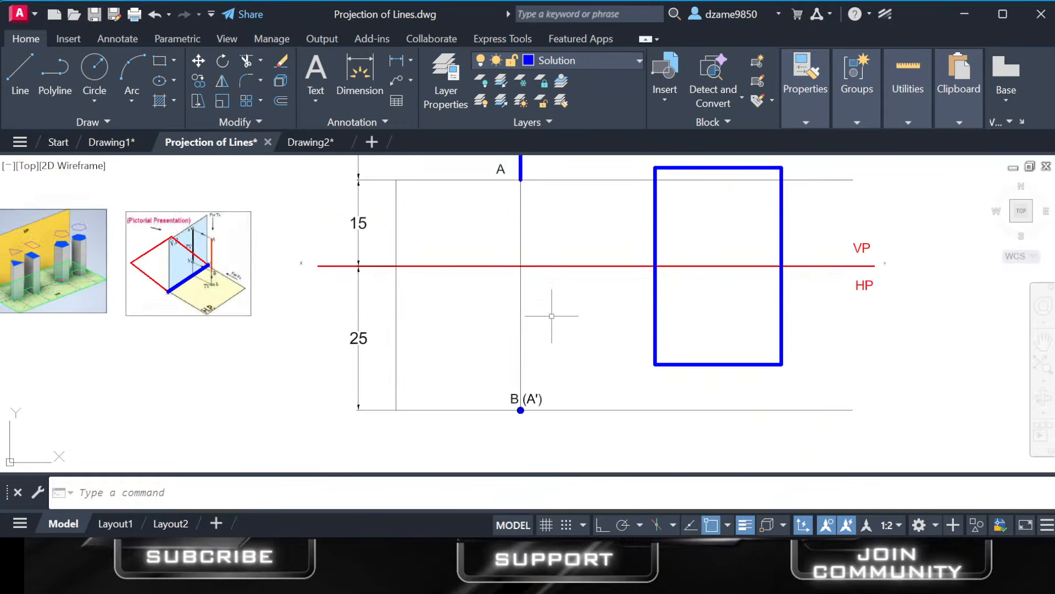
middle_click_drag(551, 308, 537, 356)
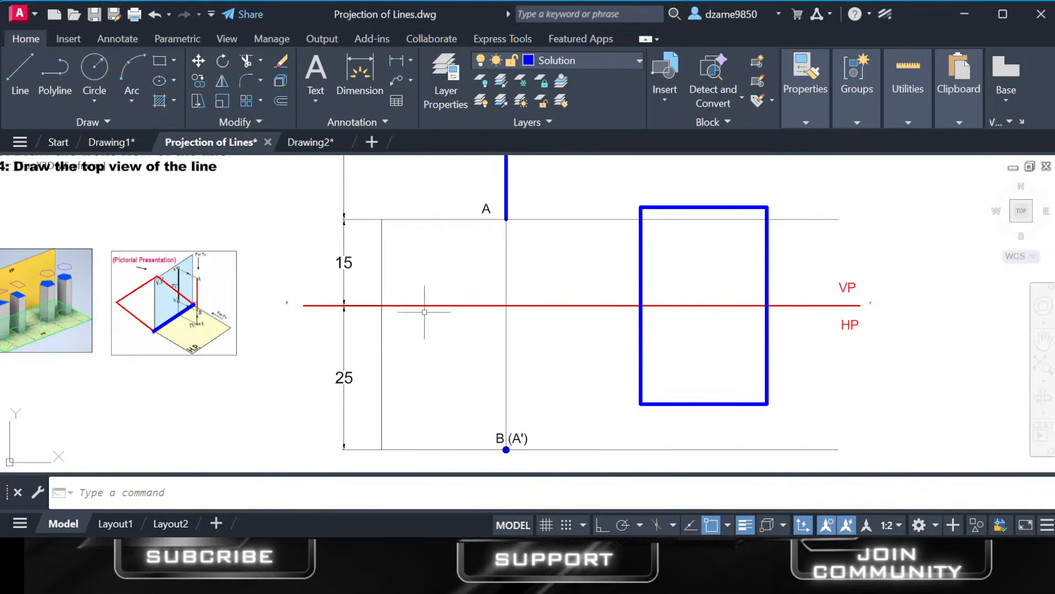
mouse_move(175, 291)
middle_mouse_down()
mouse_move(330, 307)
mouse_move(361, 375)
mouse_move(330, 391)
middle_mouse_up()
scroll(330, 387, "down", 2)
middle_click_drag(308, 245, 263, 249)
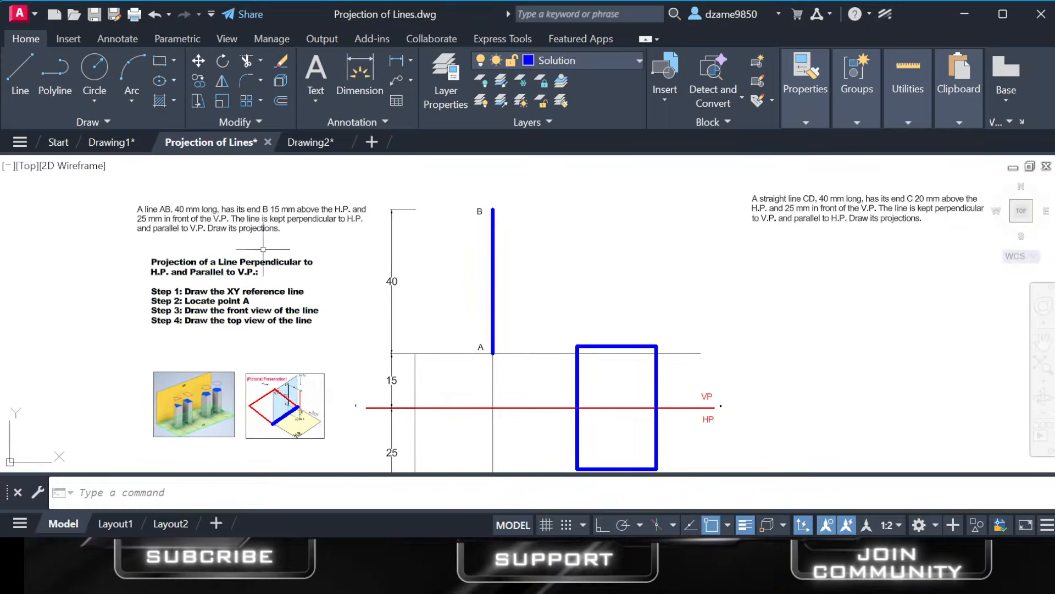
scroll(272, 235, "up", 2)
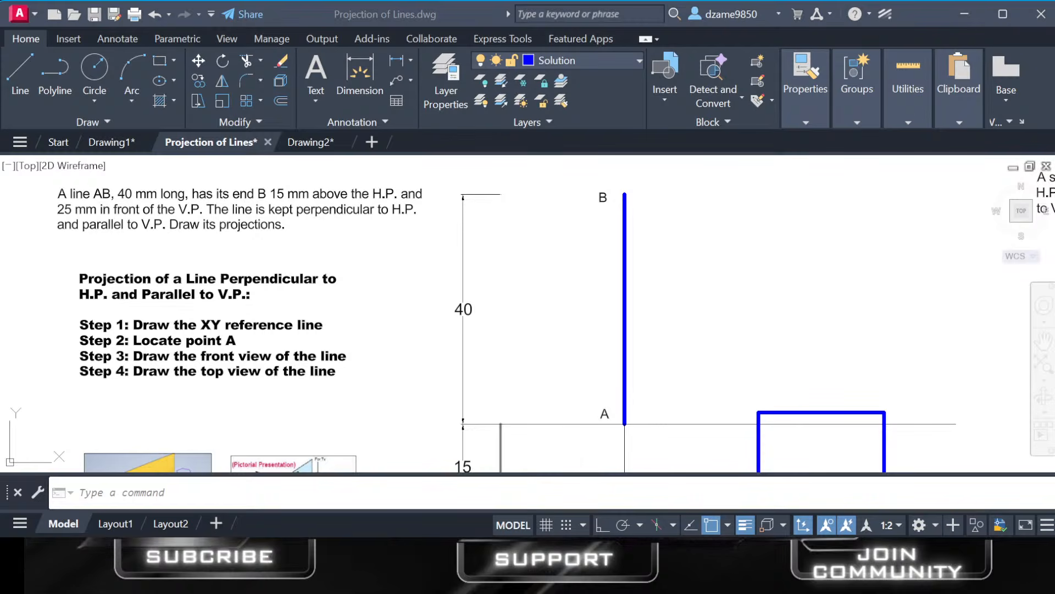
Delete the blue rectangle that straddles the XY reference line.
middle_click_drag(687, 377, 673, 249)
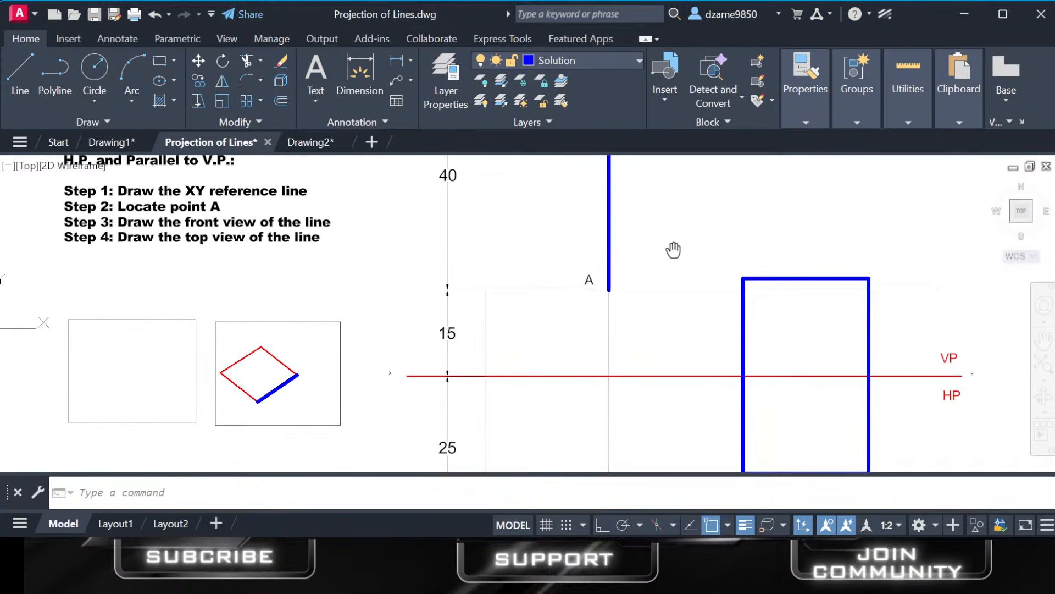
scroll(520, 296, "down", 4)
left_click(636, 288)
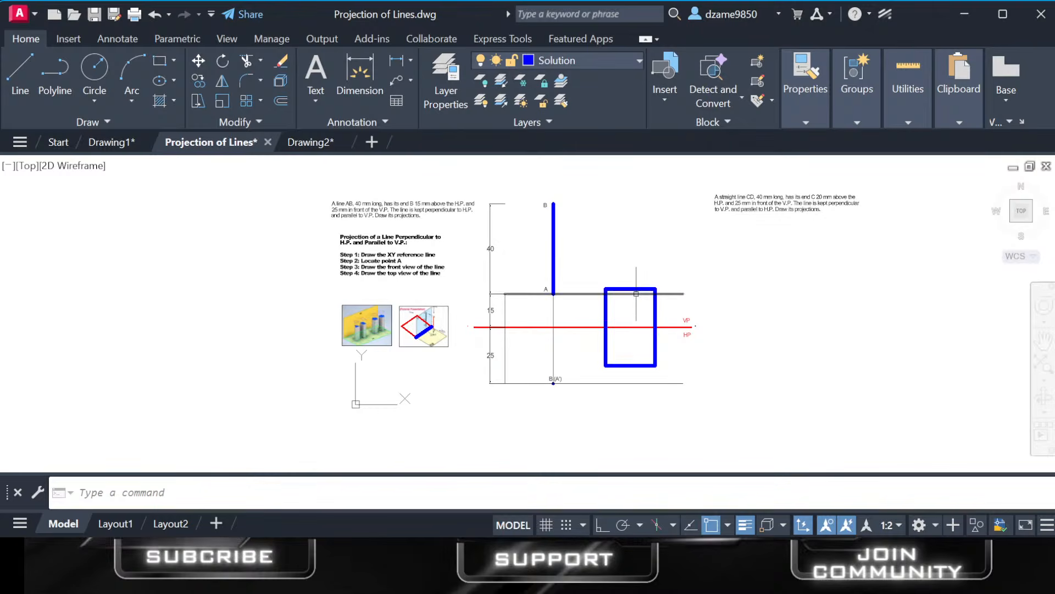
key("Delete")
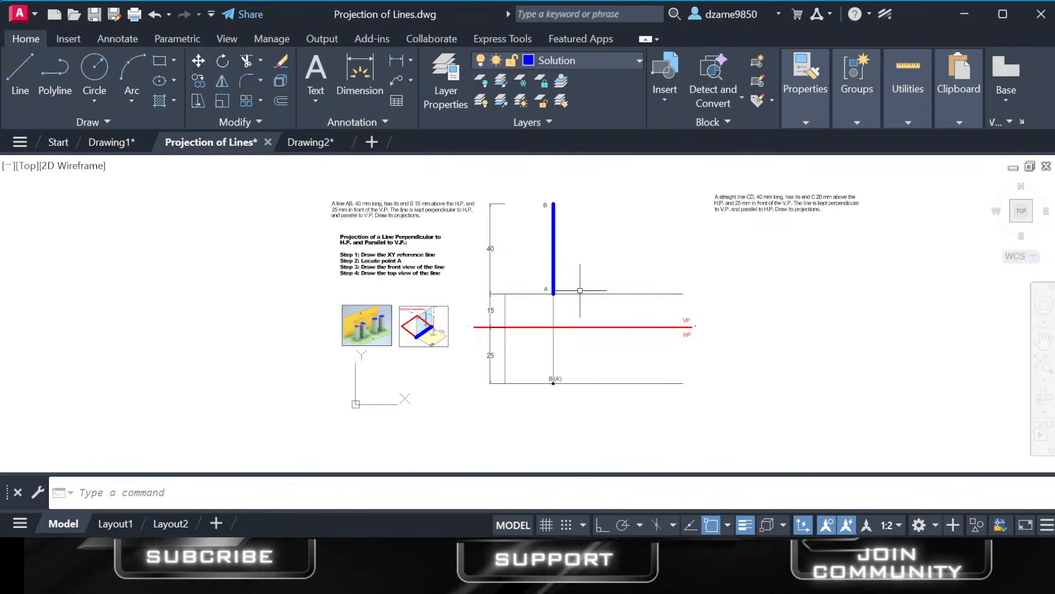
Make XY the current layer for drawing the reference line.
scroll(577, 294, "up", 2)
mouse_move(565, 295)
middle_mouse_down()
mouse_move(554, 369)
mouse_move(532, 340)
middle_mouse_up()
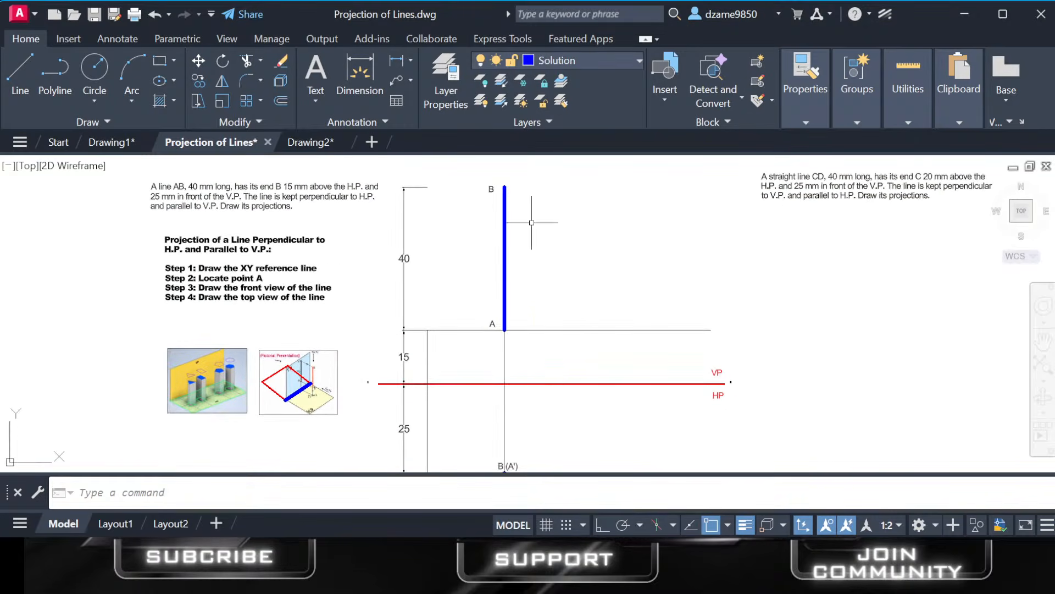
scroll(278, 275, "up", 2)
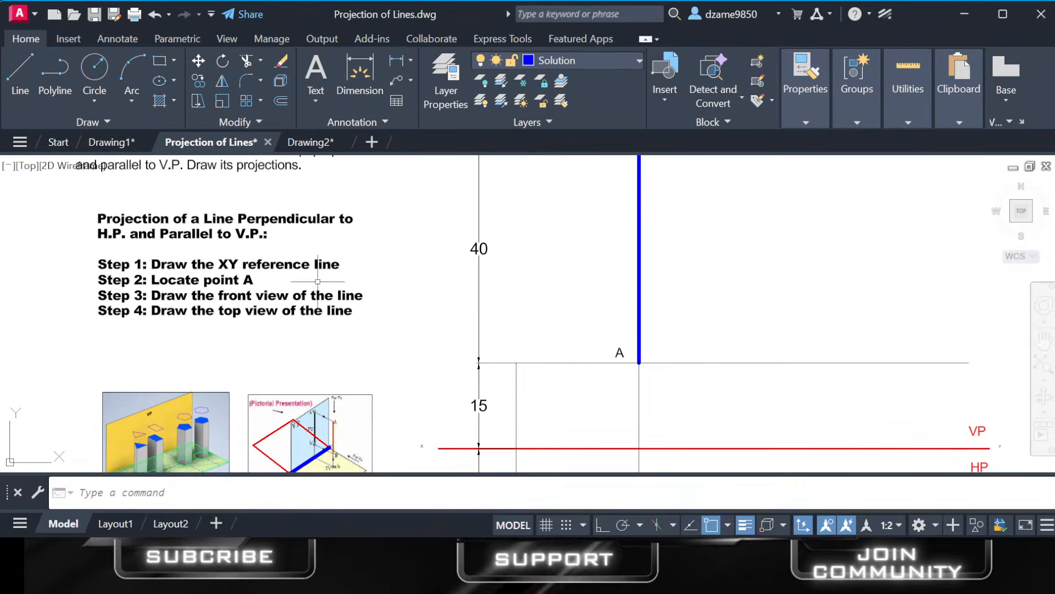
middle_click_drag(318, 281, 229, 244)
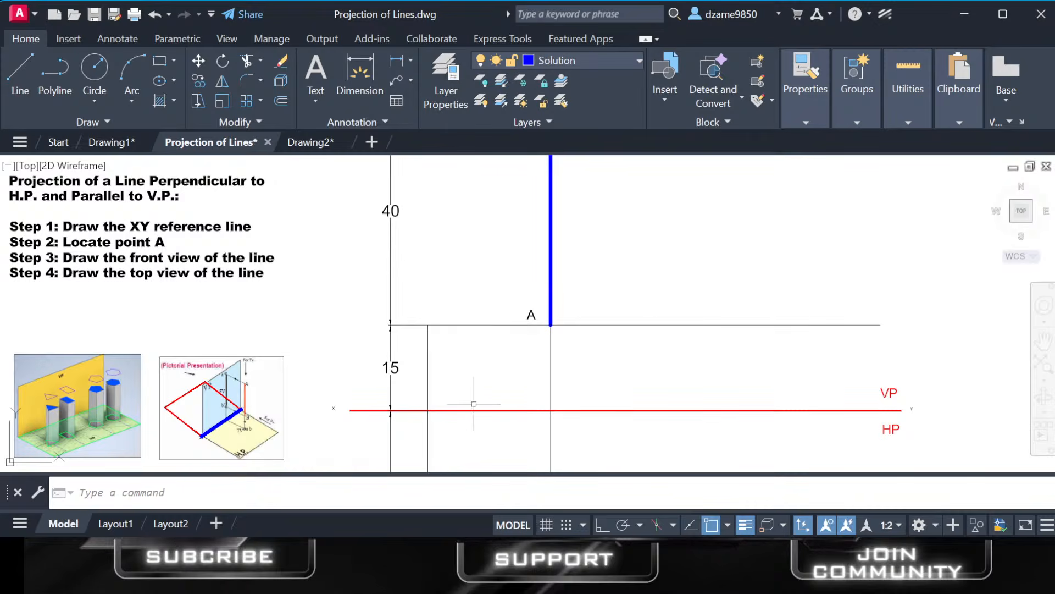
left_click(602, 59)
left_click(553, 178)
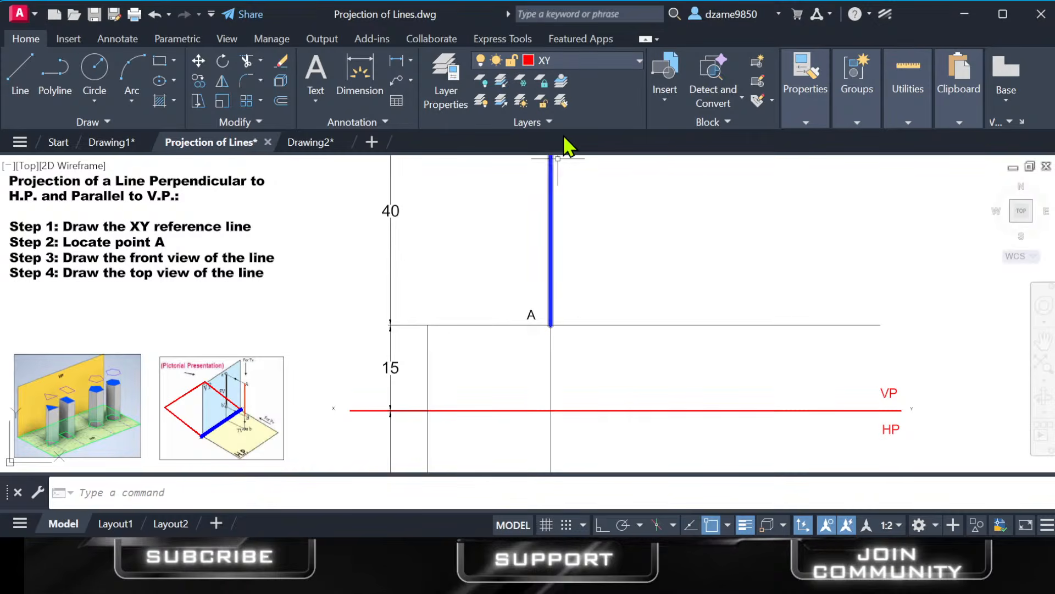
With Ortho on, draw a long horizontal line just below the XY reference line and move it up across line AB above point A.
left_click(353, 388)
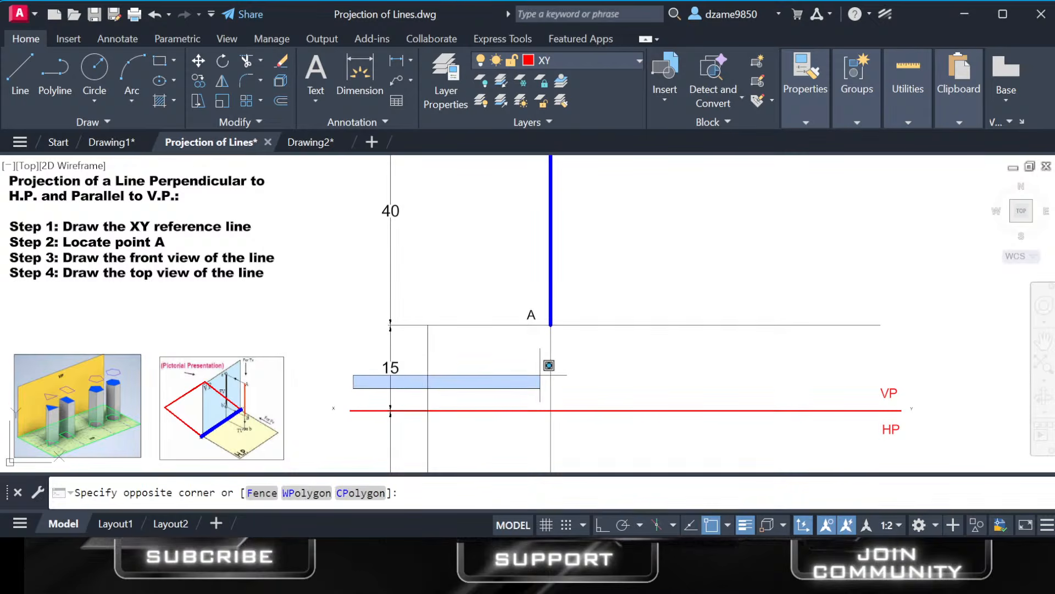
left_click(531, 370)
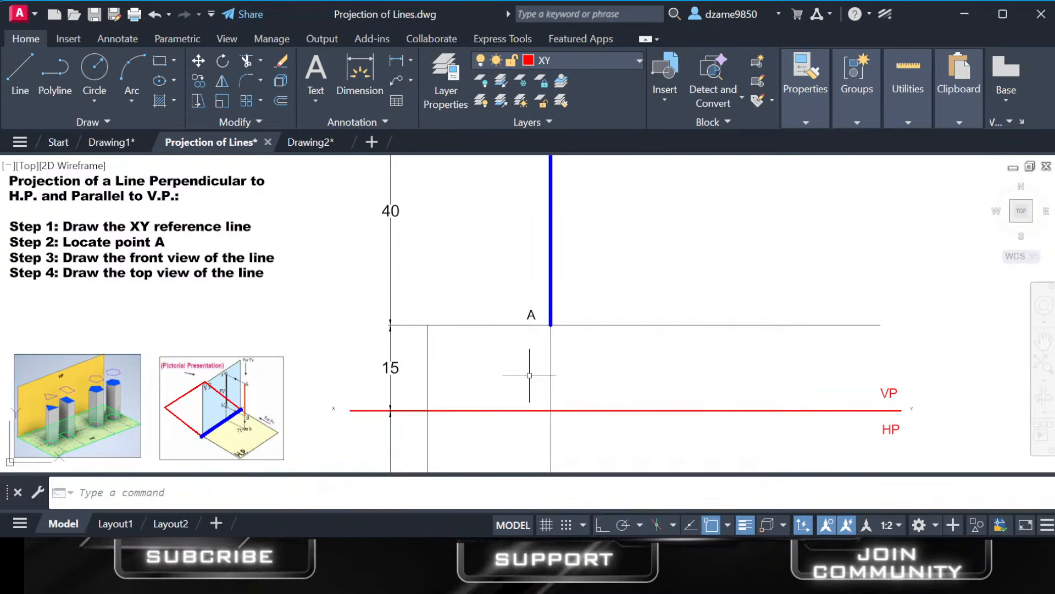
left_click(35, 77)
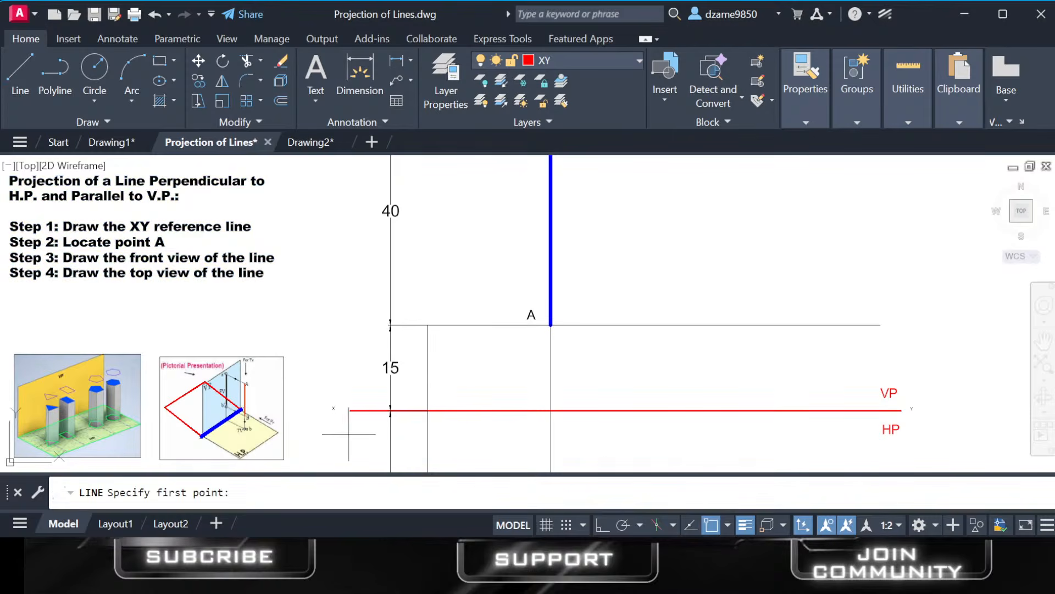
left_click(349, 434)
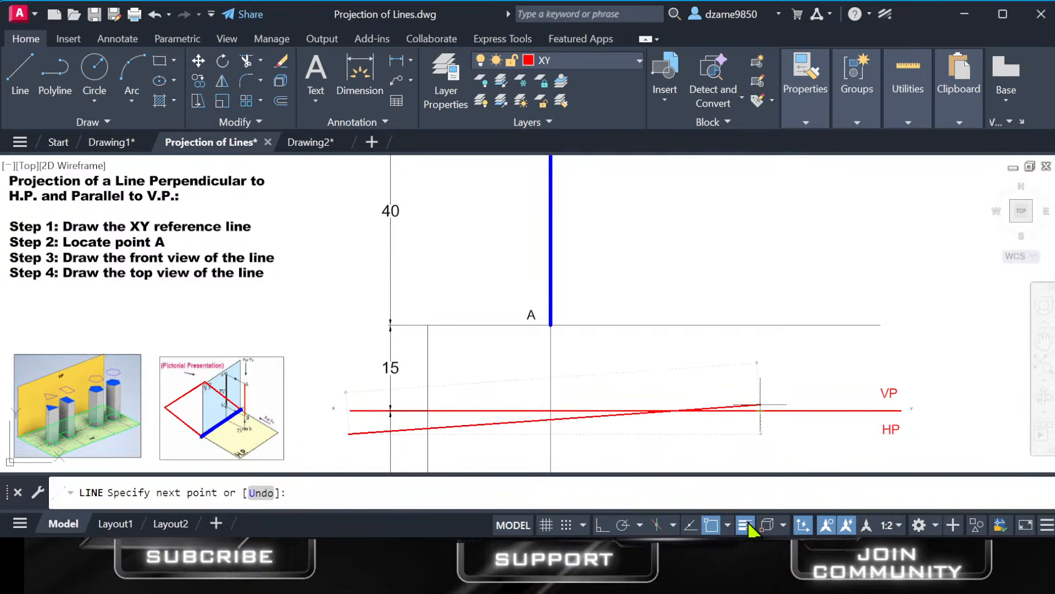
left_click(602, 526)
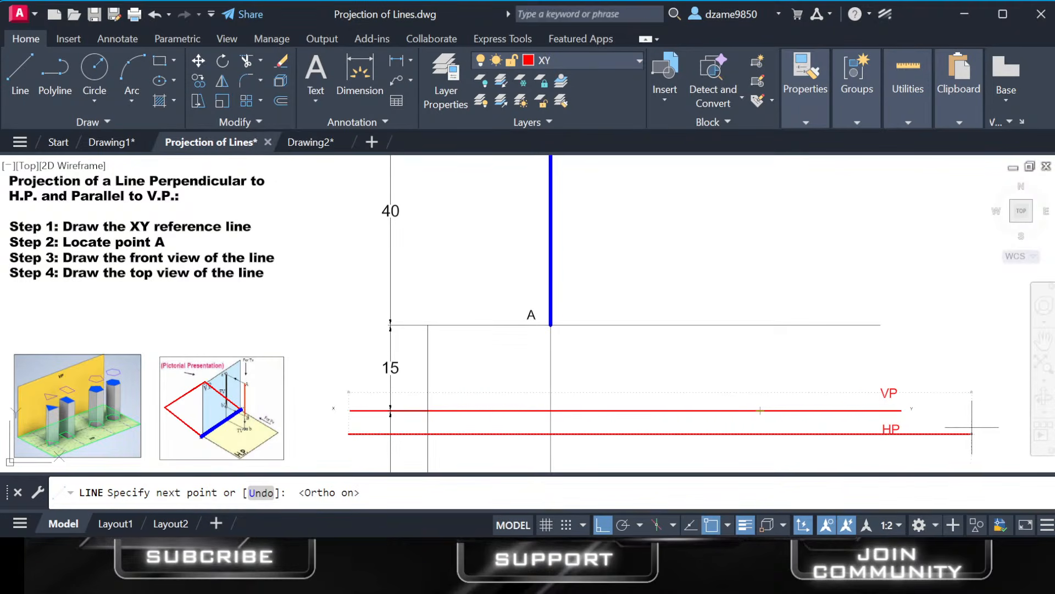
left_click(973, 428)
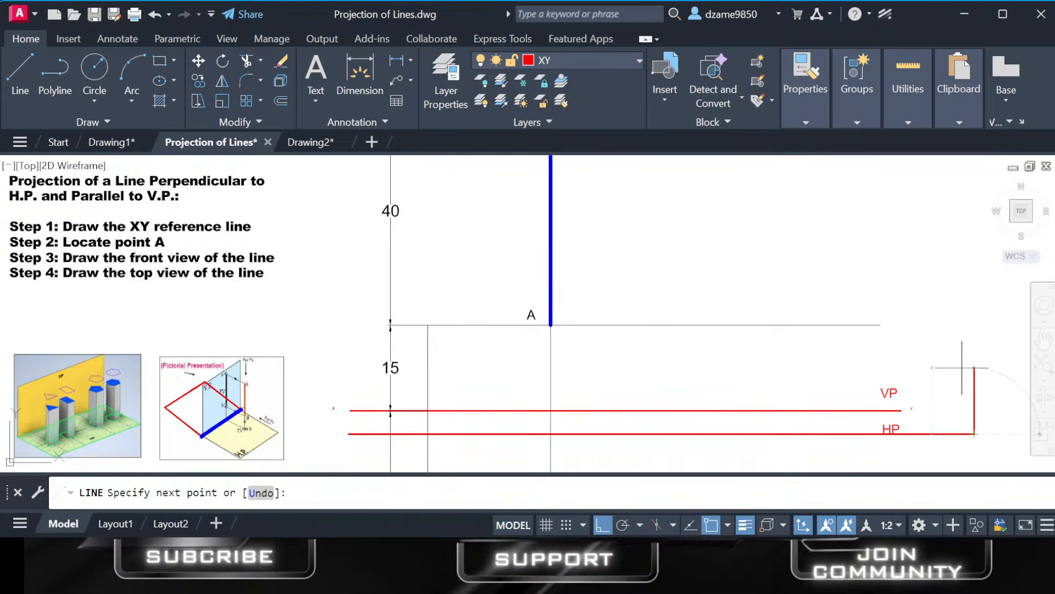
key("Return")
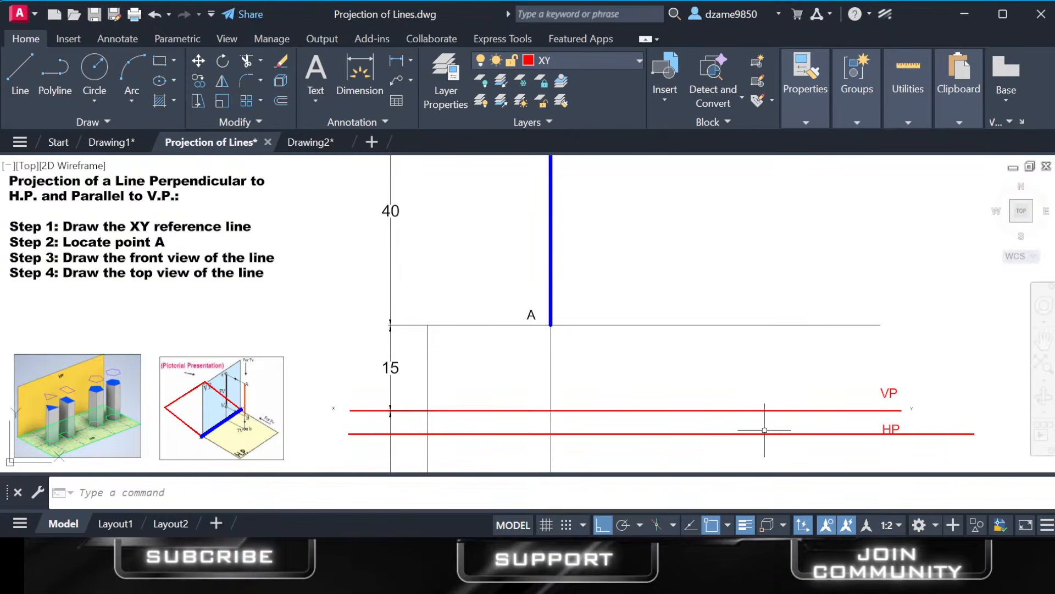
left_click(736, 435)
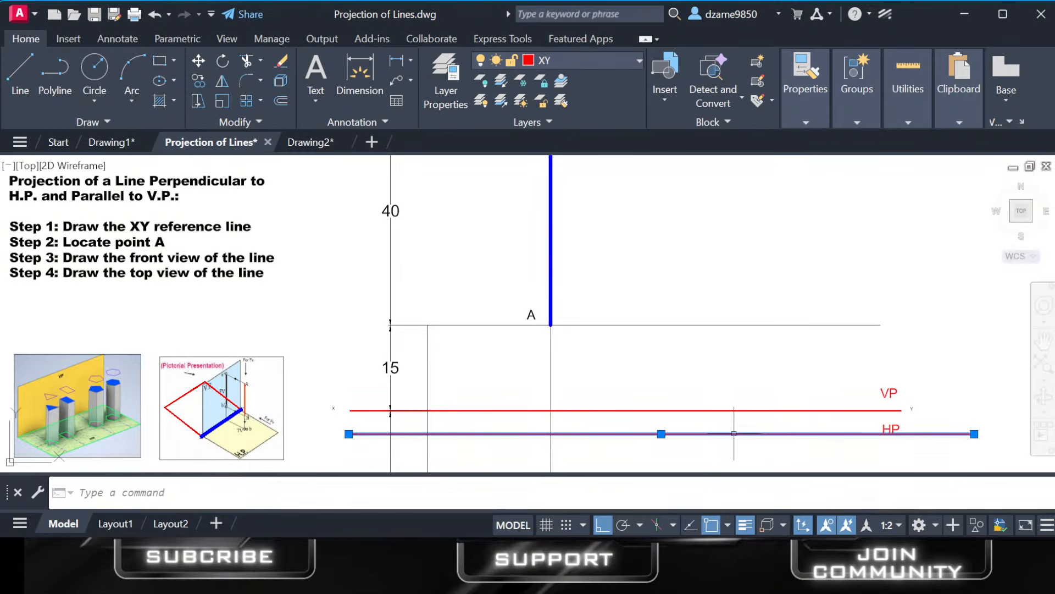
left_click_drag(735, 434, 731, 264)
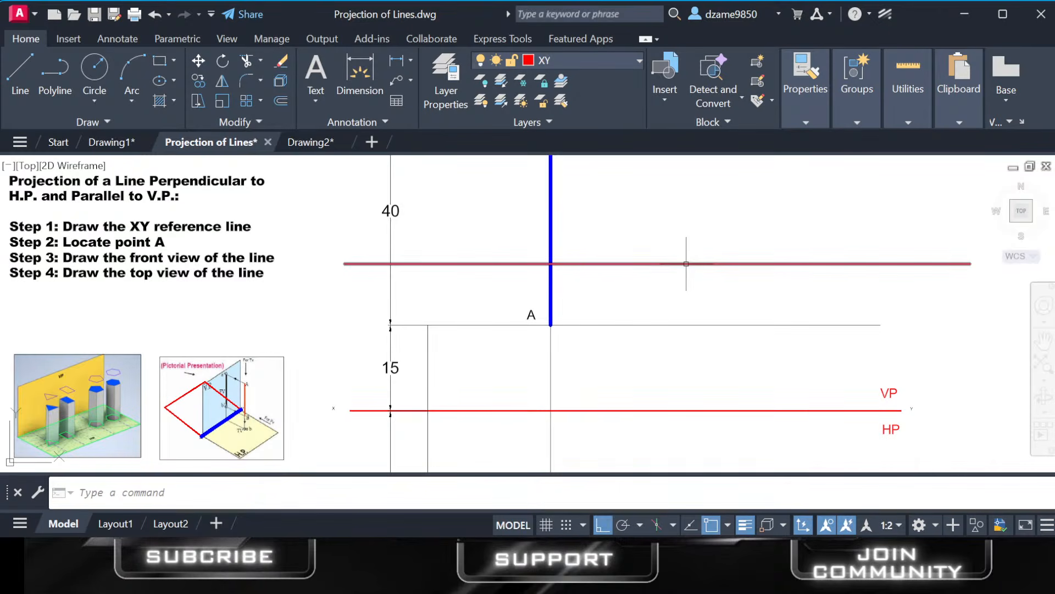
Draw a second long horizontal line across line AB, just below the upper practice line and above point A.
left_click(609, 410)
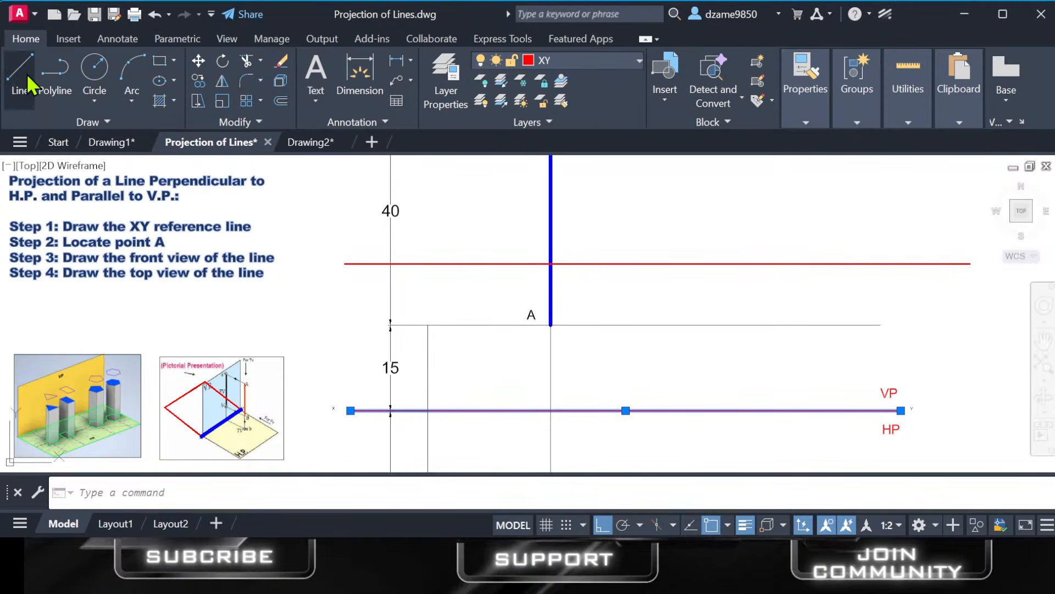
left_click(245, 499)
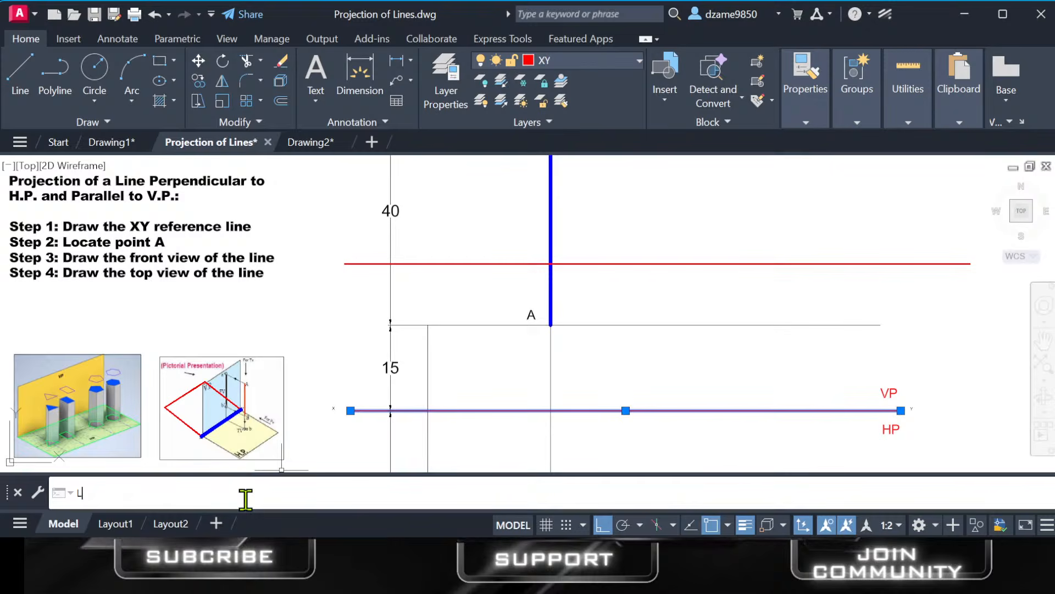
key("Return")
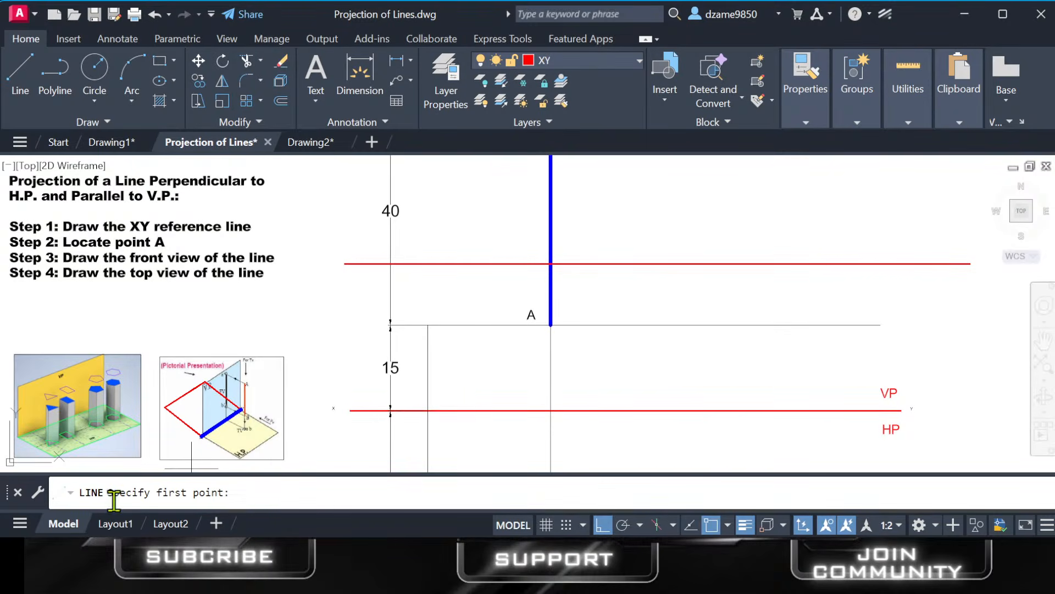
left_click(341, 300)
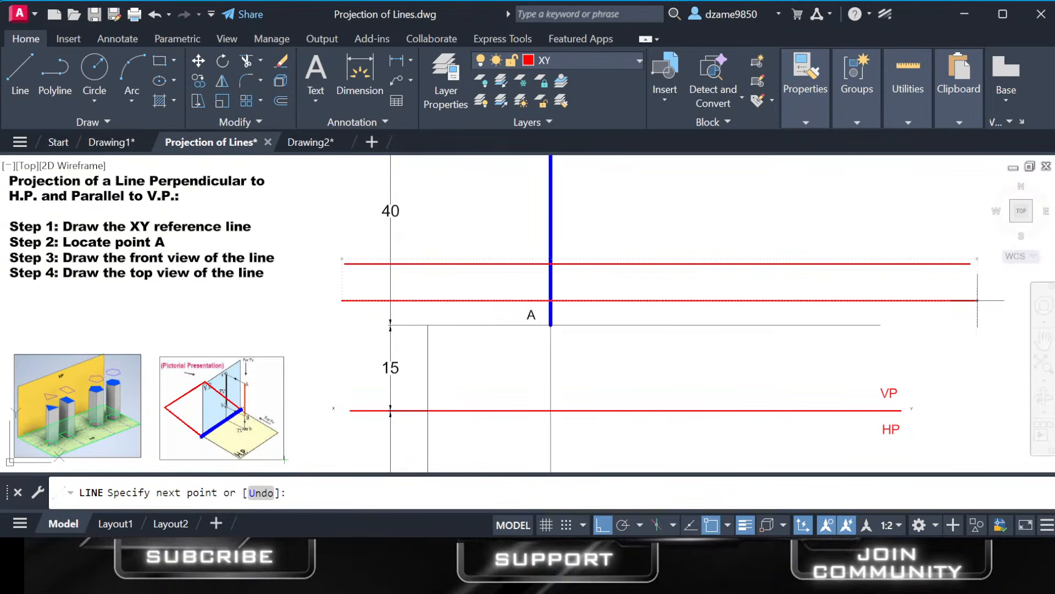
left_click(968, 300)
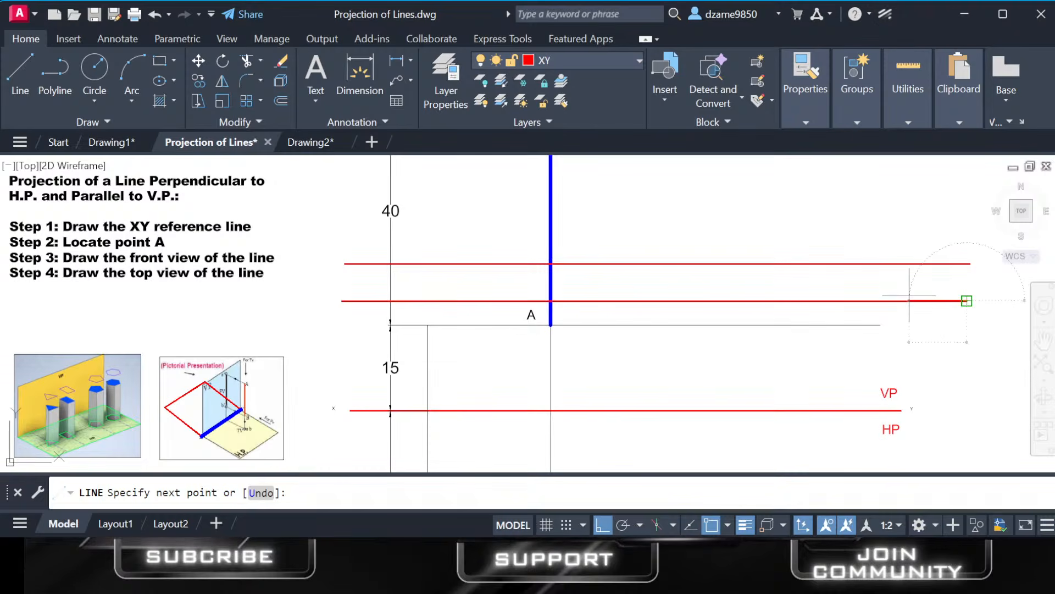
key("Return")
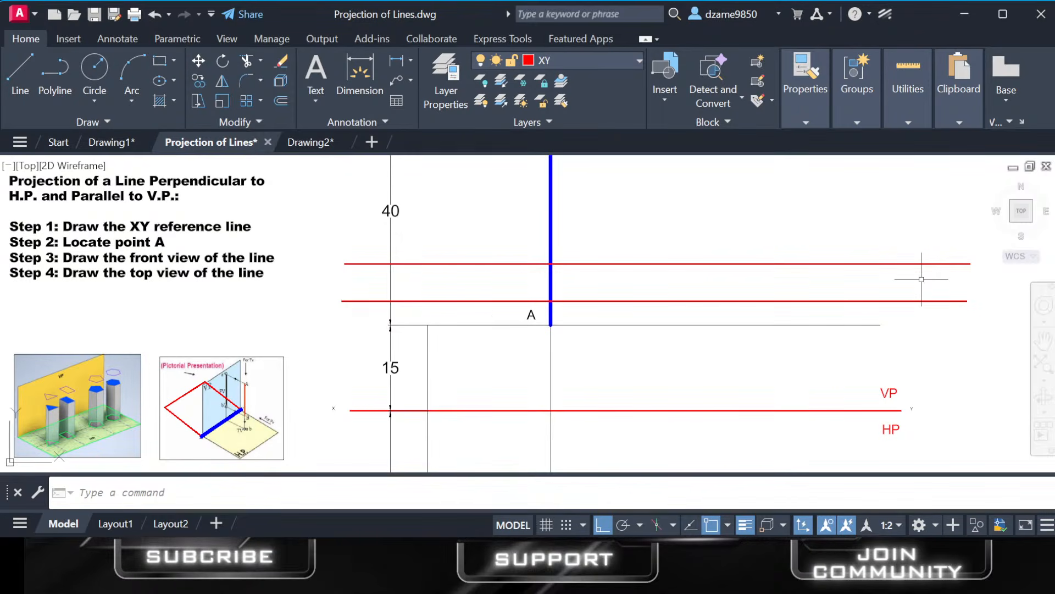
Delete both horizontal practice lines that cross line AB above point A.
left_click(917, 301)
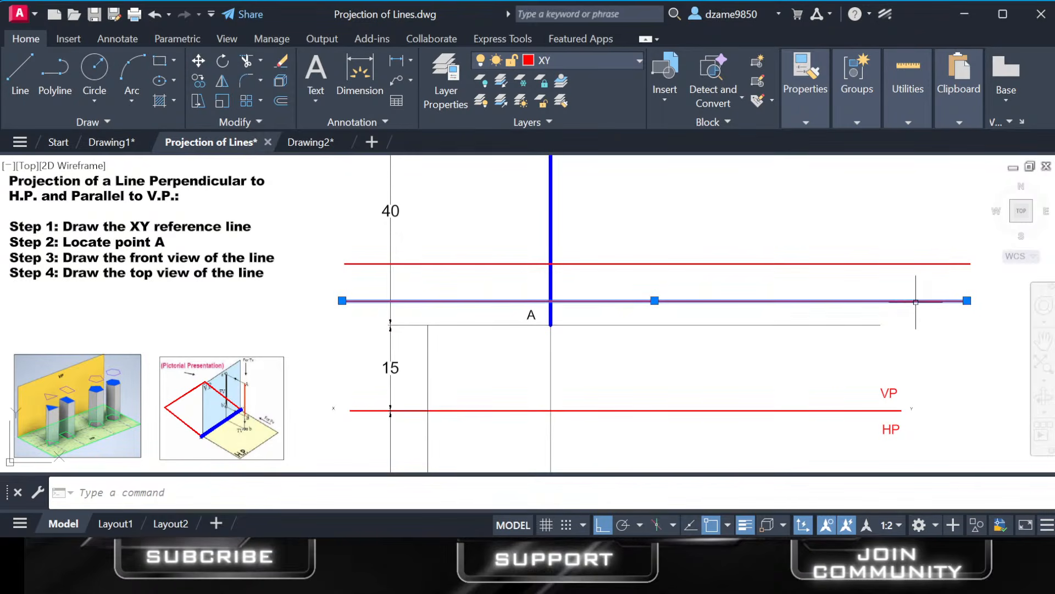
left_click(975, 233)
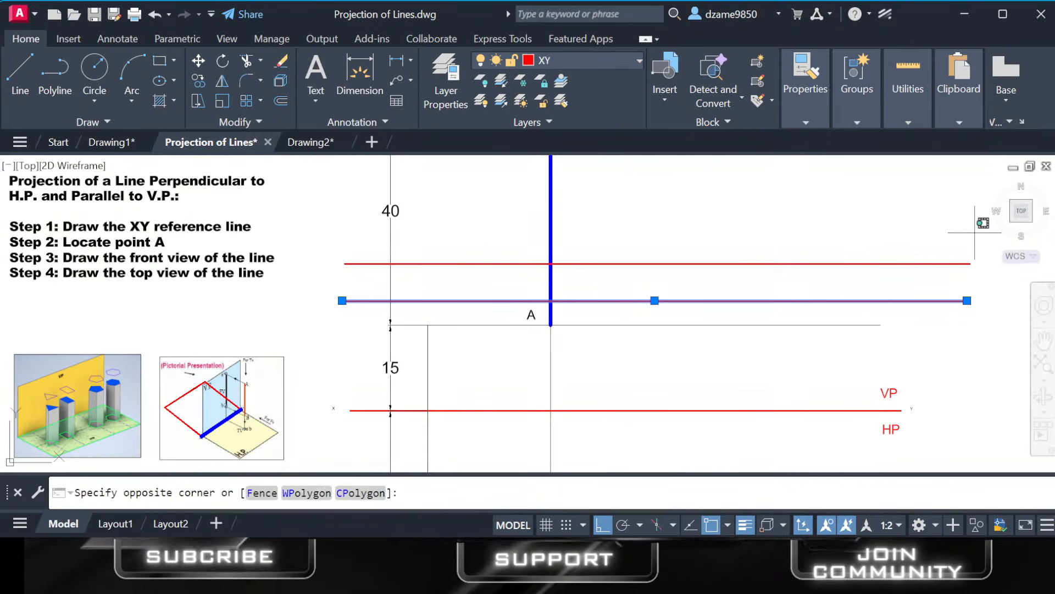
left_click(904, 319)
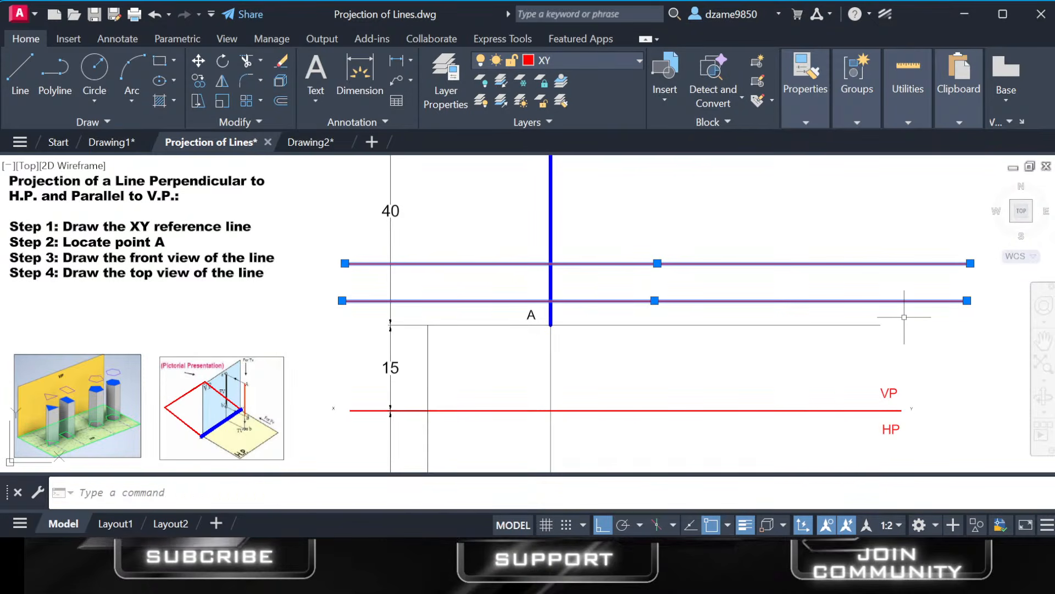
key("Delete")
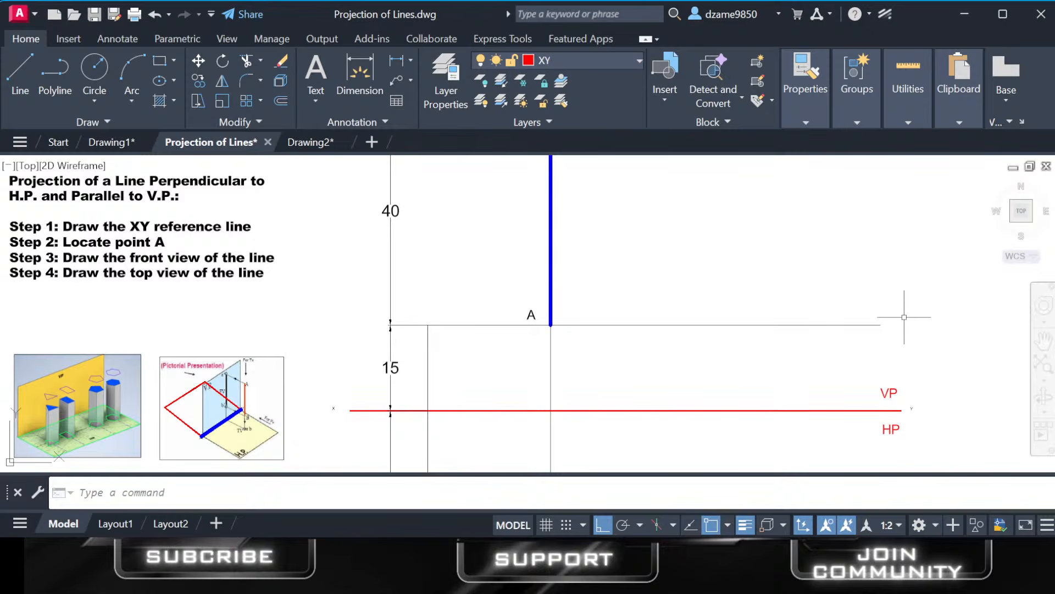
Examine the XY reference line, its tiny X and Y end labels, the VP and HP sides, and points A and B (A').
scroll(905, 408, "up", 4)
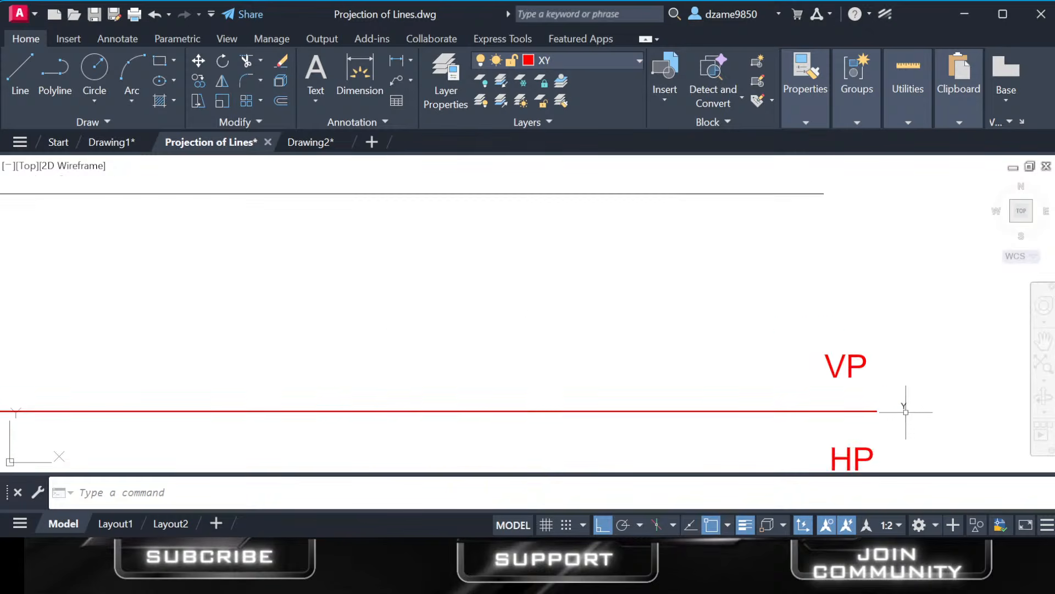
scroll(902, 407, "down", 2)
scroll(707, 415, "down", 5)
middle_click_drag(707, 418, 760, 398)
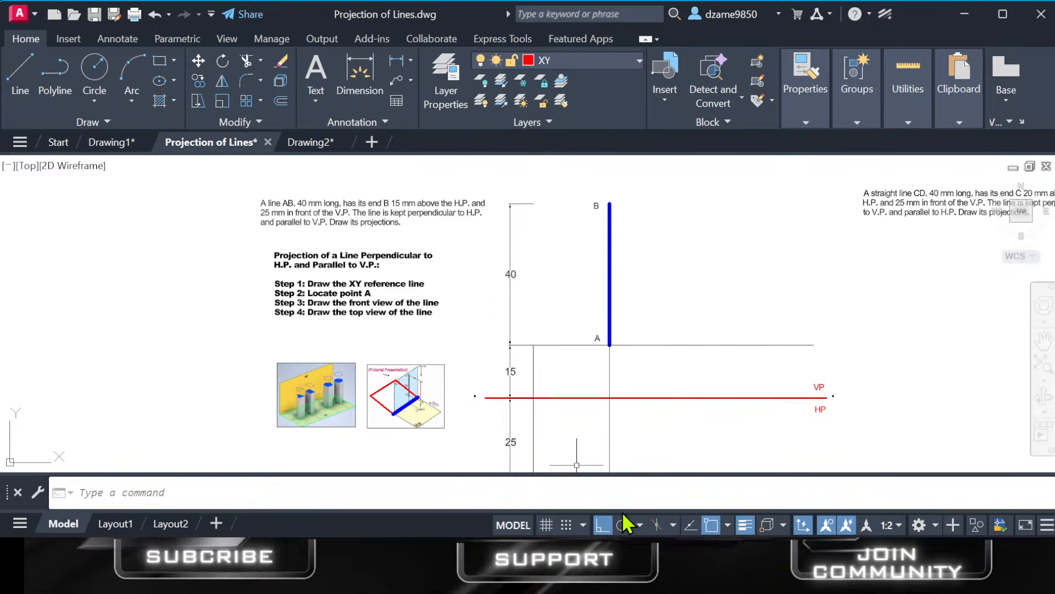
left_click(632, 572)
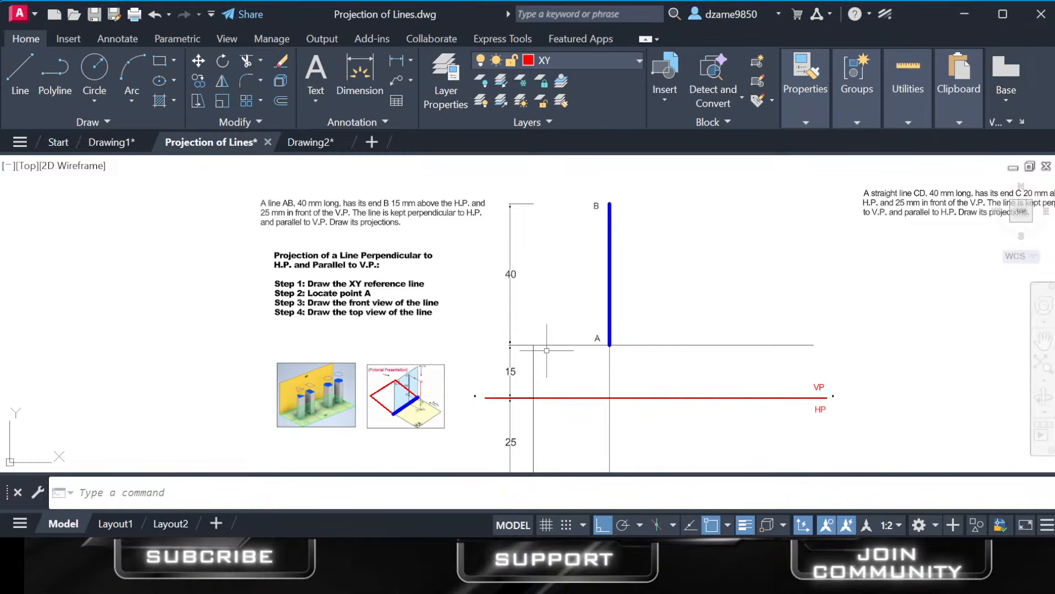
middle_click_drag(537, 403, 557, 315)
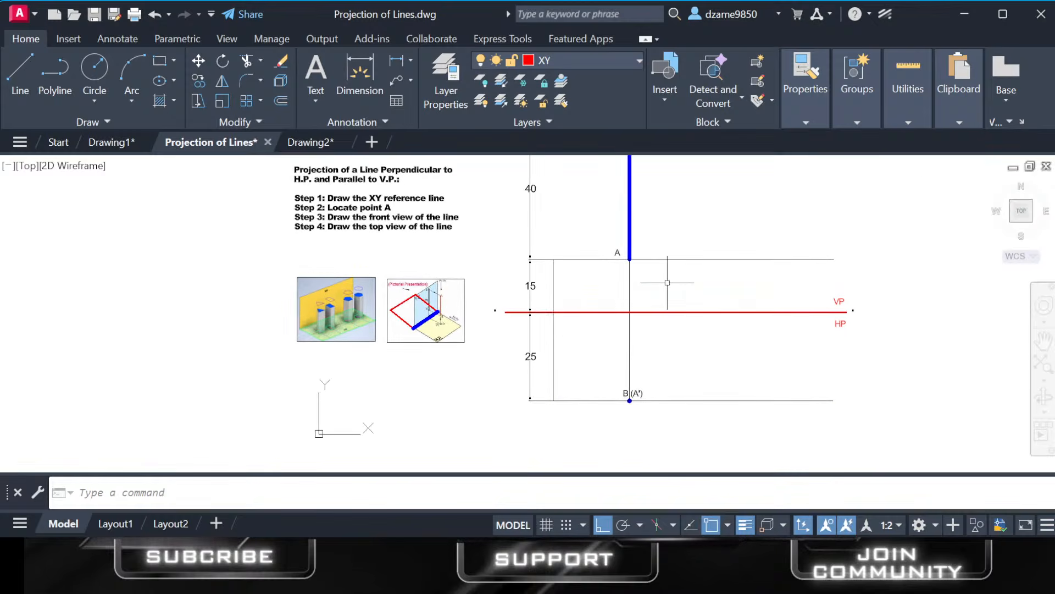
middle_click_drag(667, 283, 596, 308)
scroll(597, 309, "up", 4)
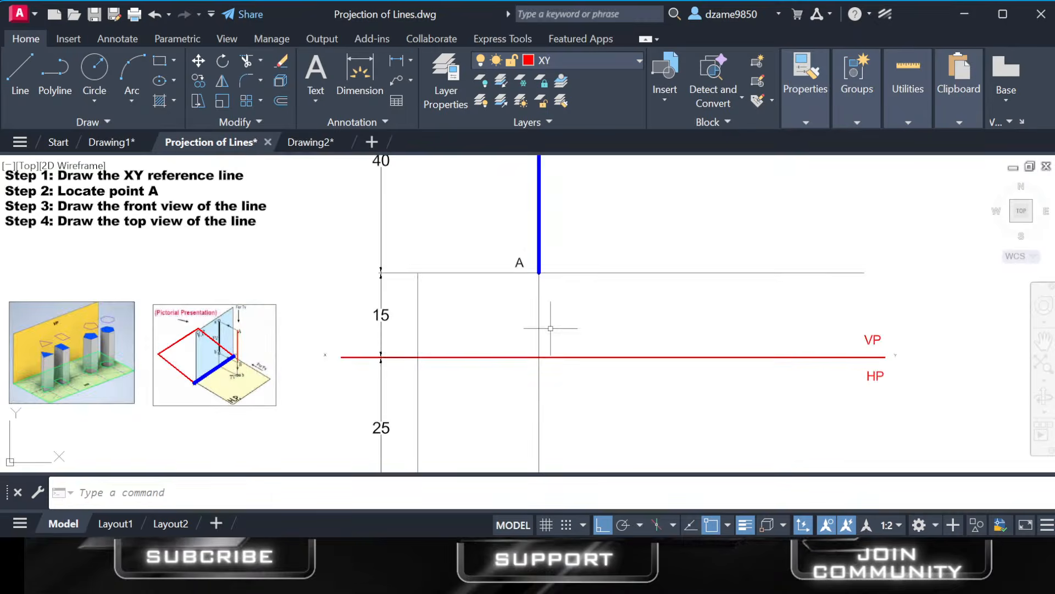
scroll(550, 328, "down", 2)
middle_click_drag(547, 325, 559, 274)
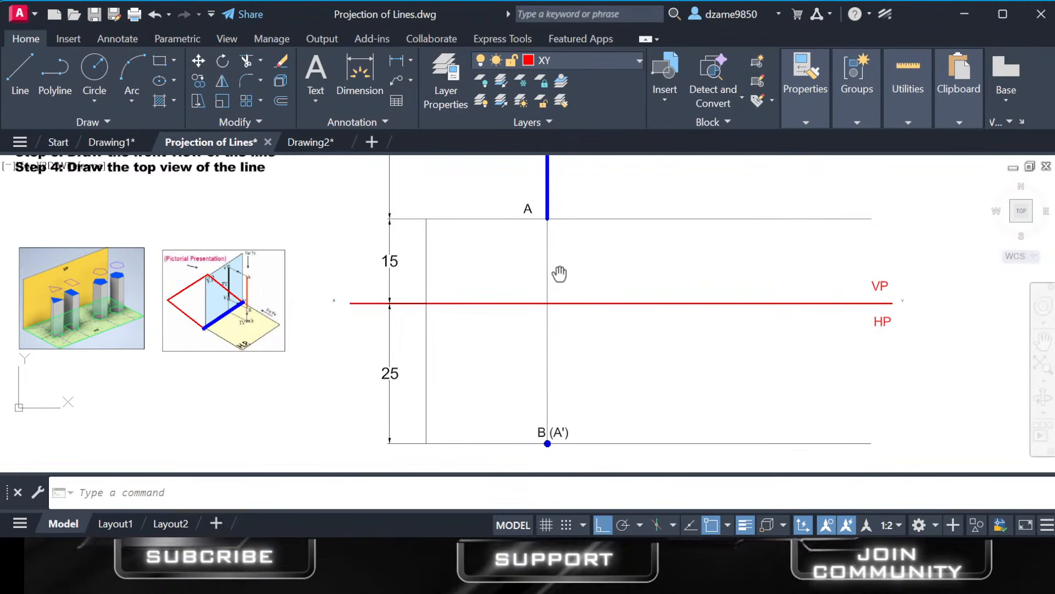
left_click(334, 302)
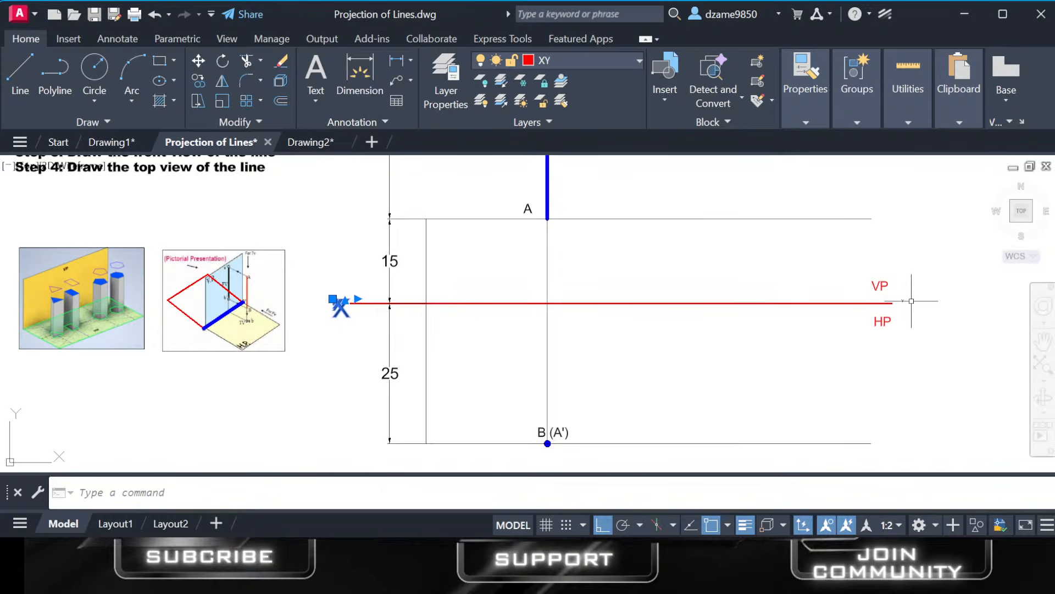
key("Delete")
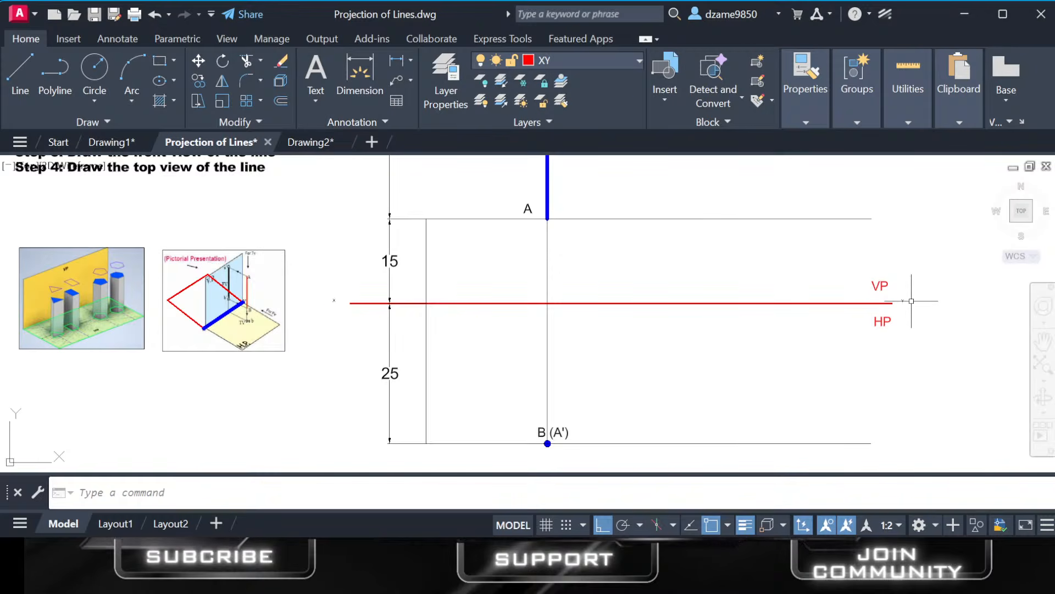
left_click(527, 285)
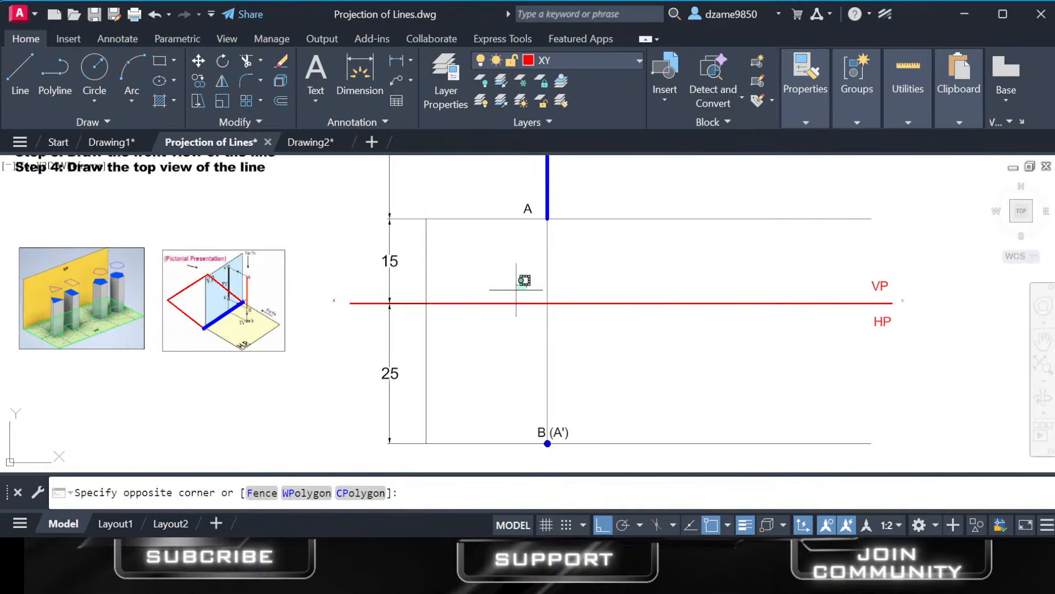
left_click(880, 291)
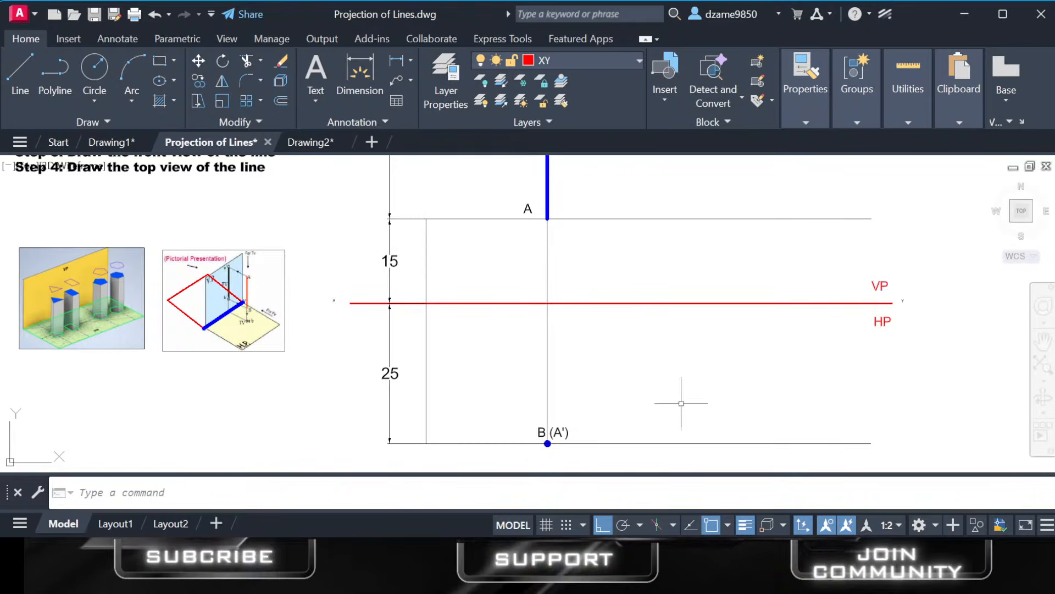
Copy the B (A') label and place the copy just above the left end of the XY reference line.
left_click(540, 428)
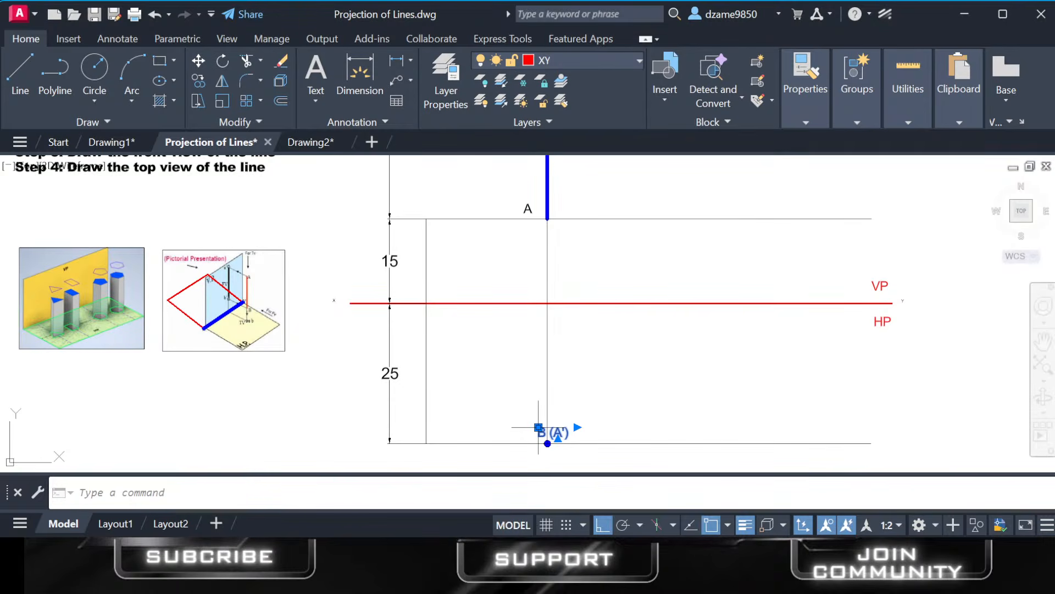
left_click(346, 265)
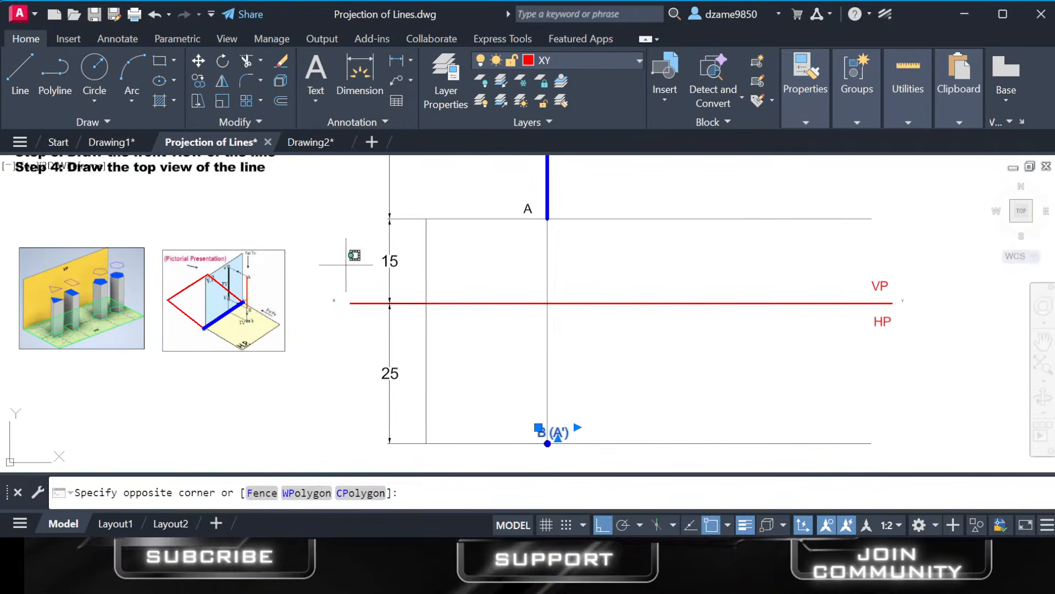
key("ctrl+v")
left_click(332, 290)
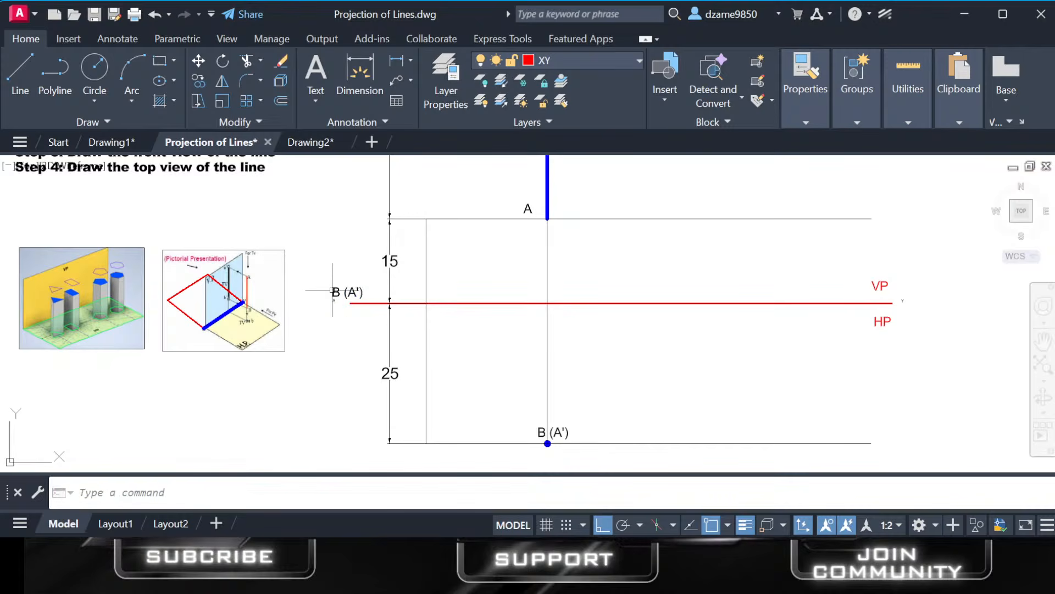
Replace the text of the copied label near the reference line's left end with x.
left_click(344, 292)
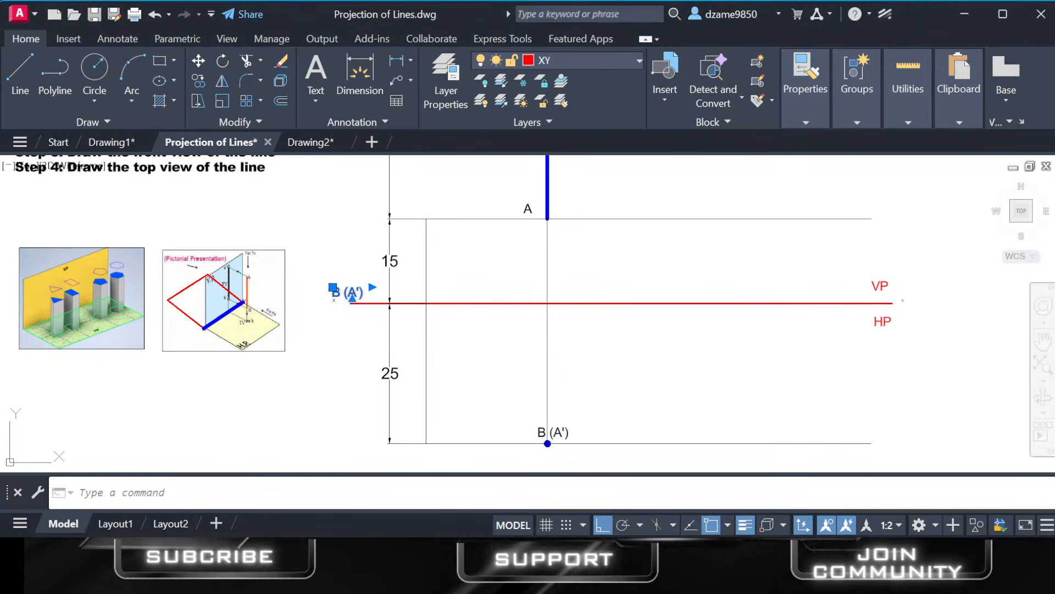
double_click(345, 293)
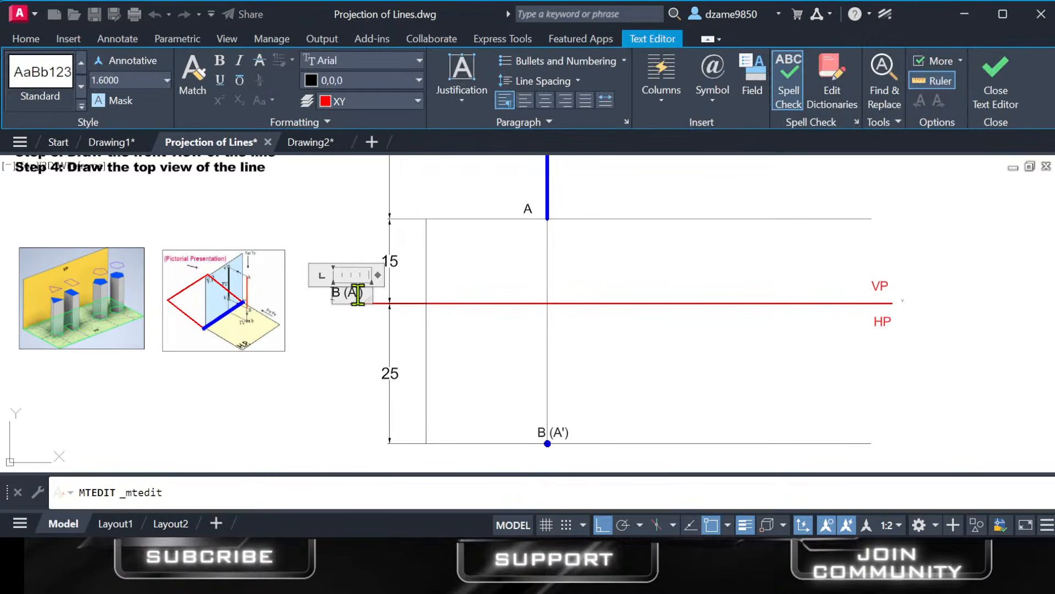
left_click_drag(362, 293, 318, 288)
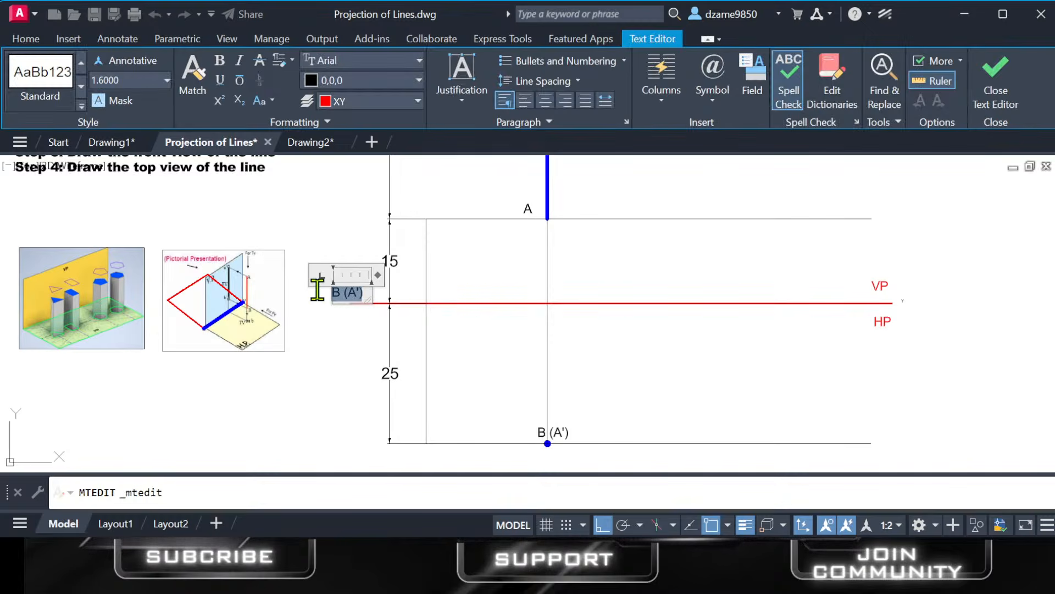
key("Delete")
left_click(353, 341)
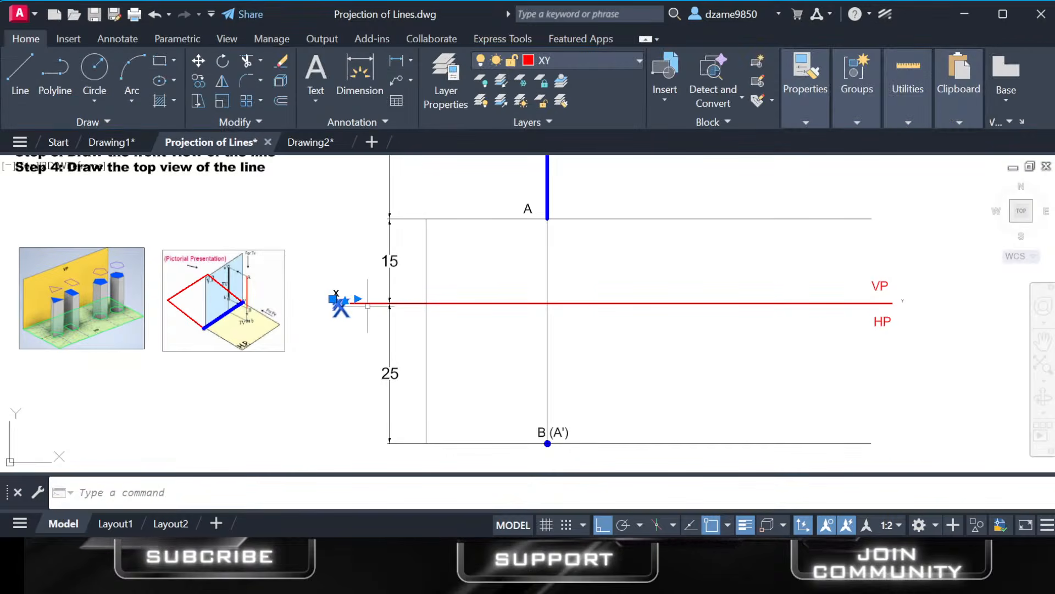
Move the new x label down to line up with the left end of the XY reference line, in place of the tiny X.
key("Escape")
left_click(336, 295)
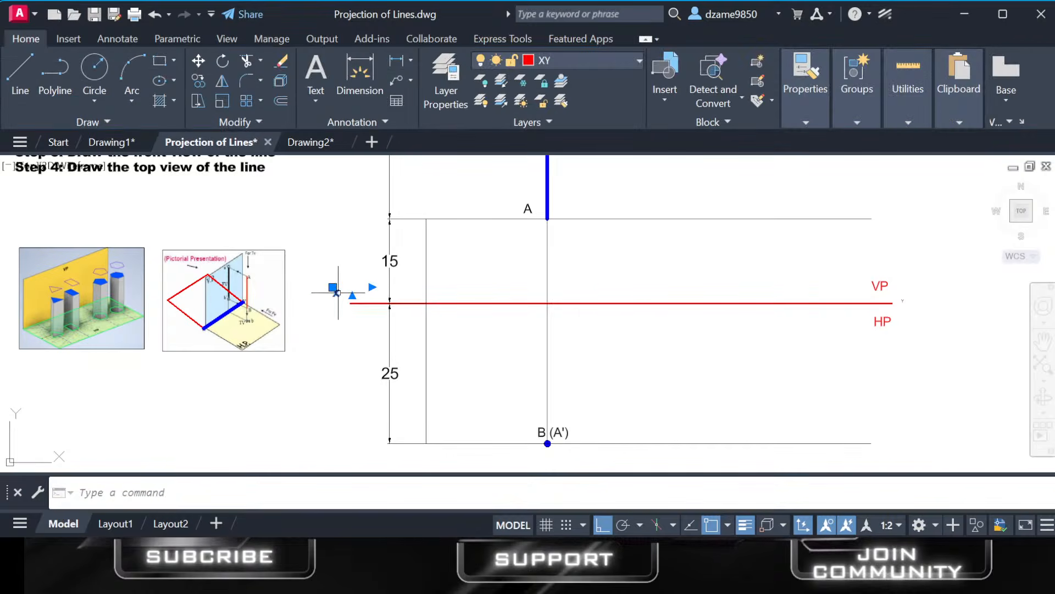
left_click_drag(338, 296, 338, 307)
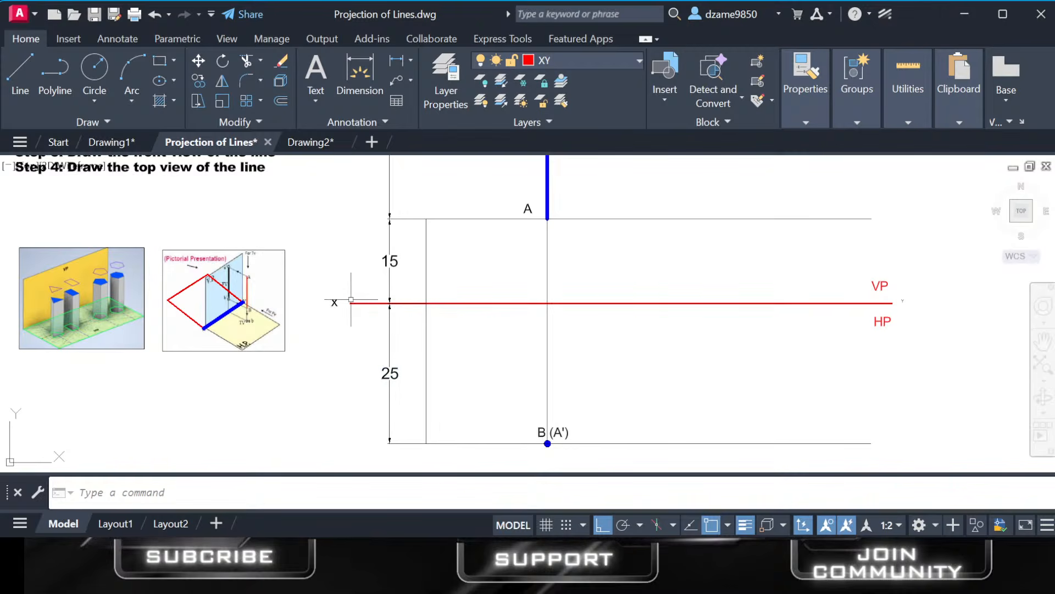
Copy the x label to the right end of the XY reference line and align it there in place of the tiny Y.
left_click(334, 303)
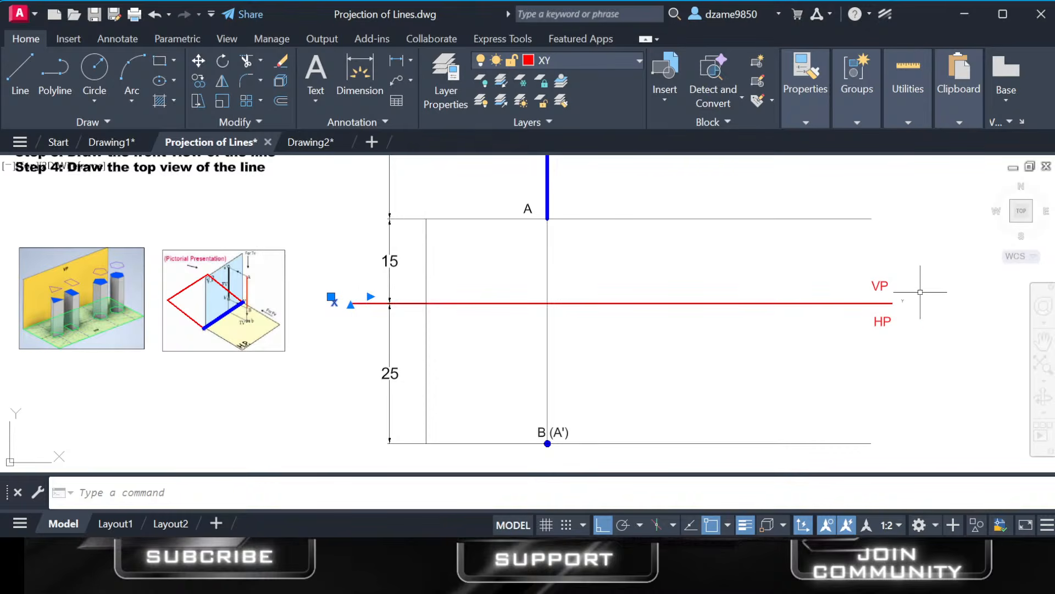
key("ctrl+c")
key("ctrl+v")
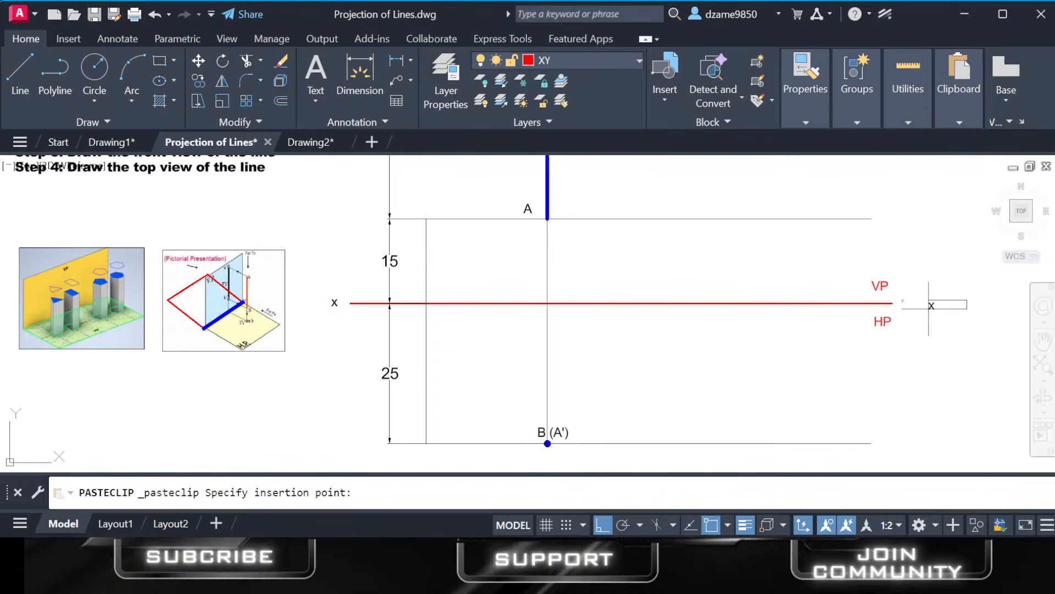
left_click(921, 286)
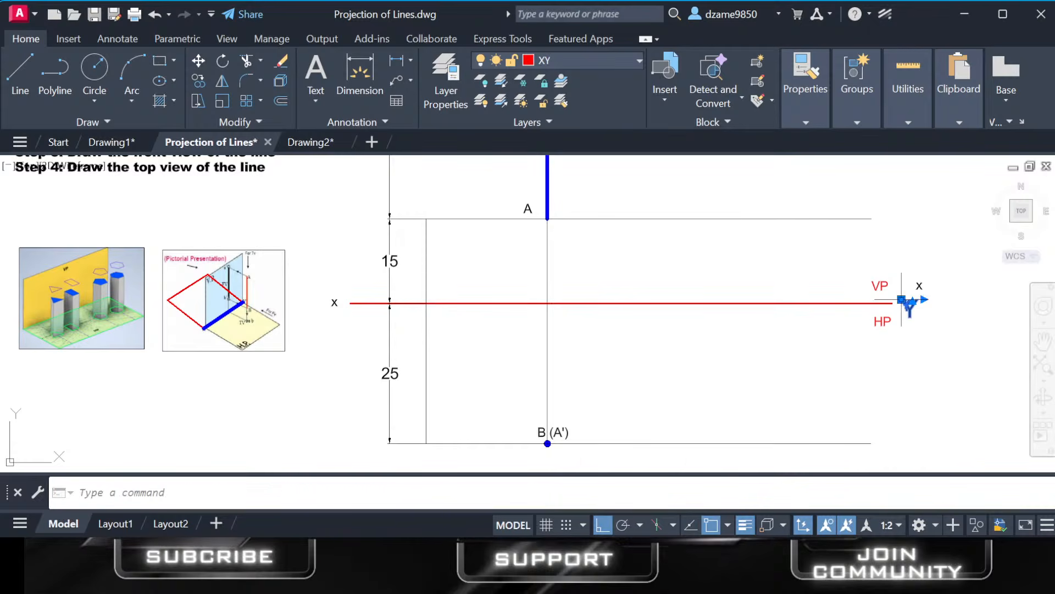
left_click(920, 286)
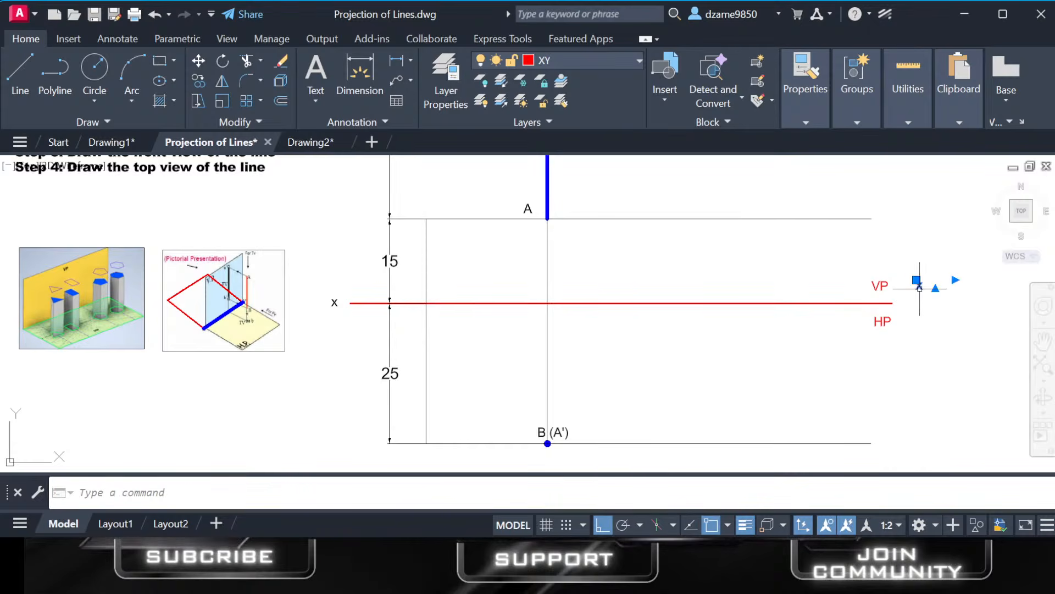
left_click_drag(920, 286, 905, 303)
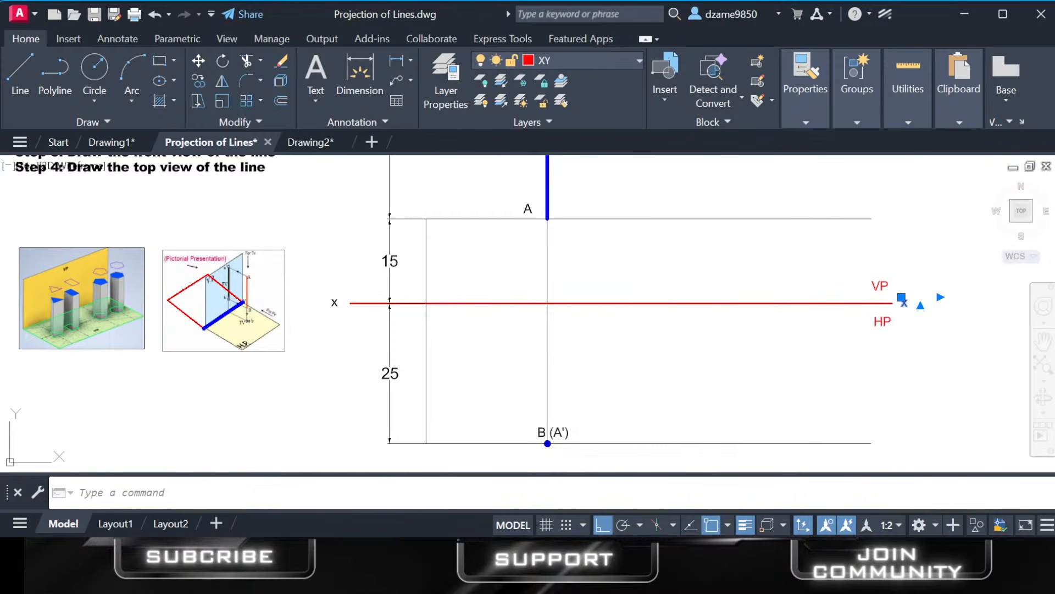
Replace the text of the copied label at the right end of the XY reference line with Y.
double_click(904, 303)
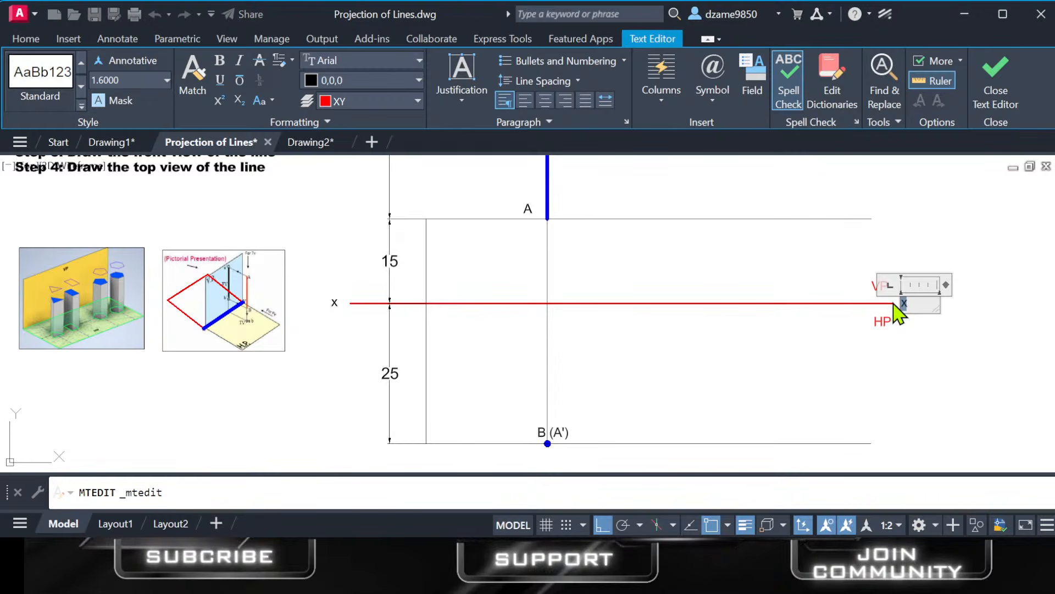
type("y")
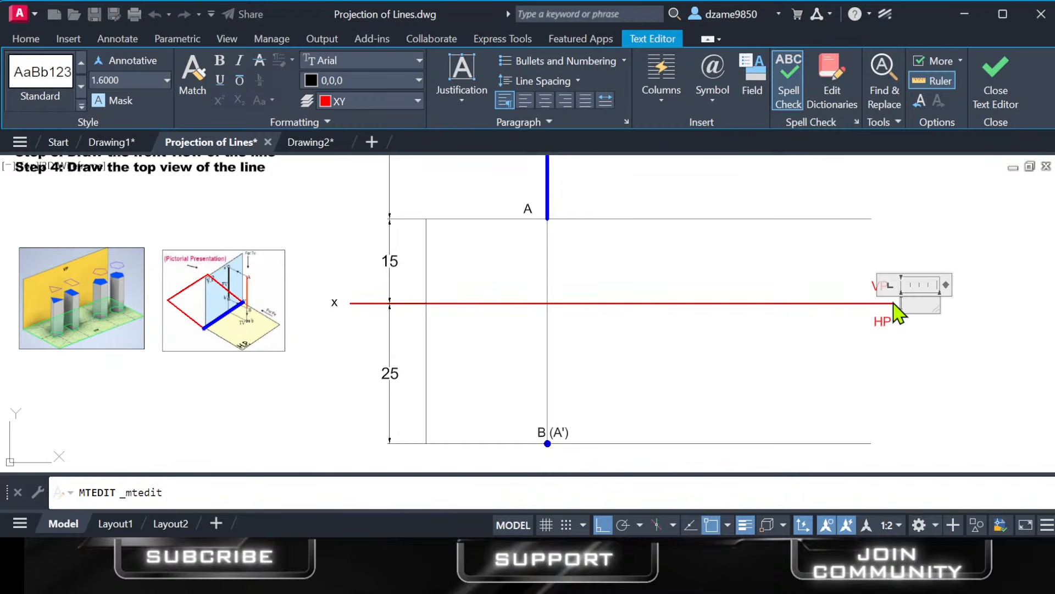
left_click(648, 337)
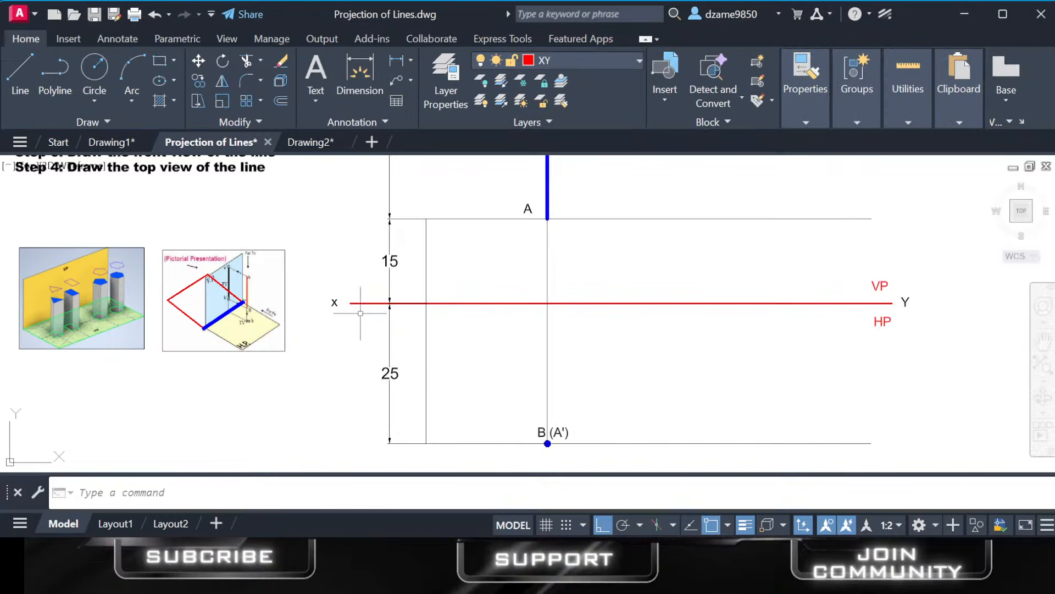
Change the label at the left end of the XY reference line to a capital X.
left_click(334, 303)
double_click(334, 302)
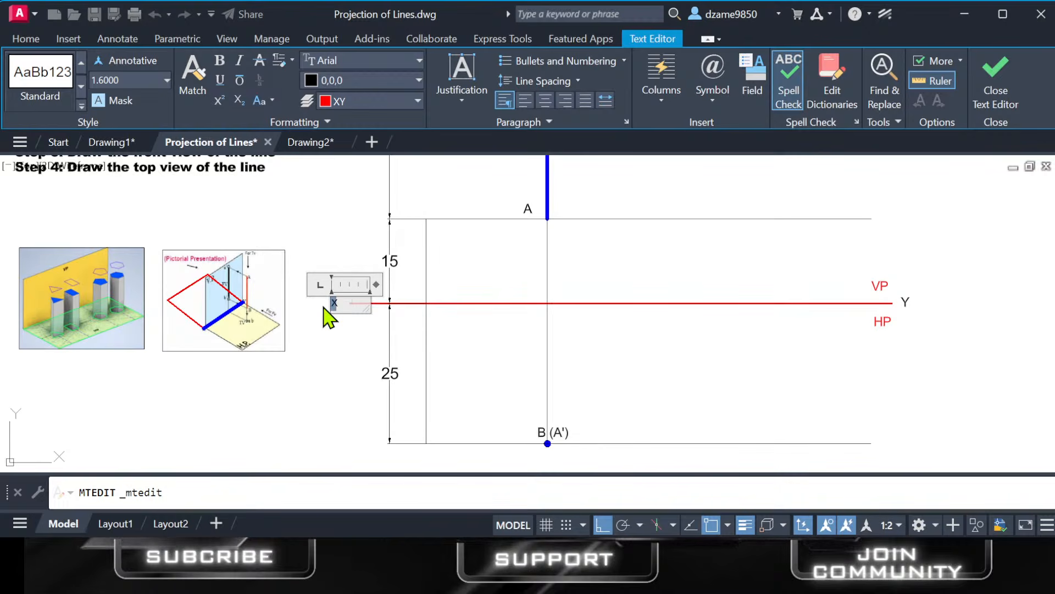
type("X")
left_click(338, 327)
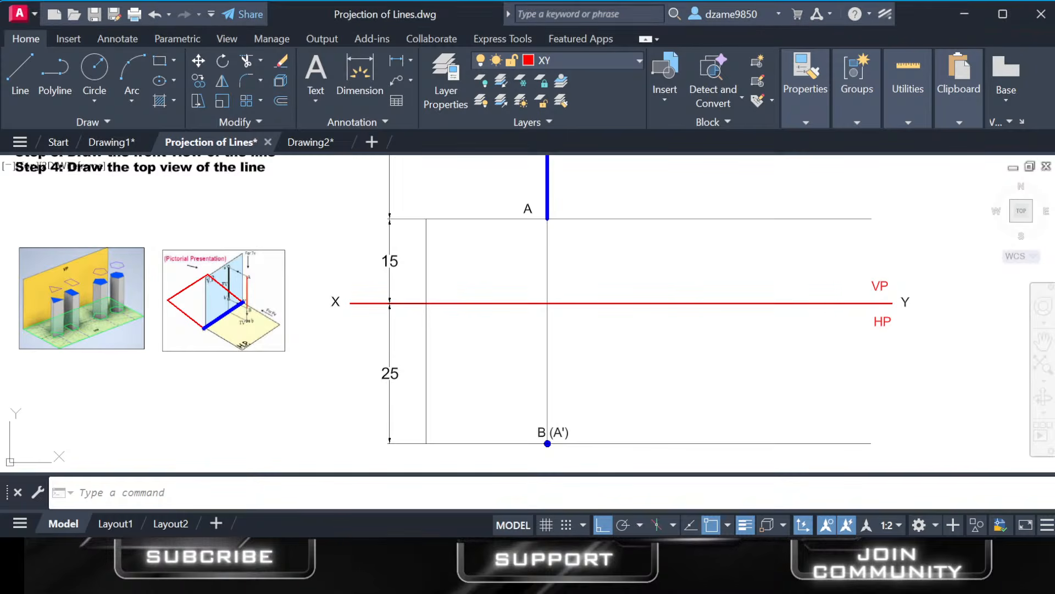
Review the problem statement and drawing steps against the dimensioned front and top views of line AB.
scroll(555, 493, "down", 2)
mouse_move(313, 194)
middle_mouse_down()
mouse_move(263, 248)
mouse_move(139, 180)
mouse_move(172, 219)
middle_mouse_up()
scroll(172, 219, "up", 2)
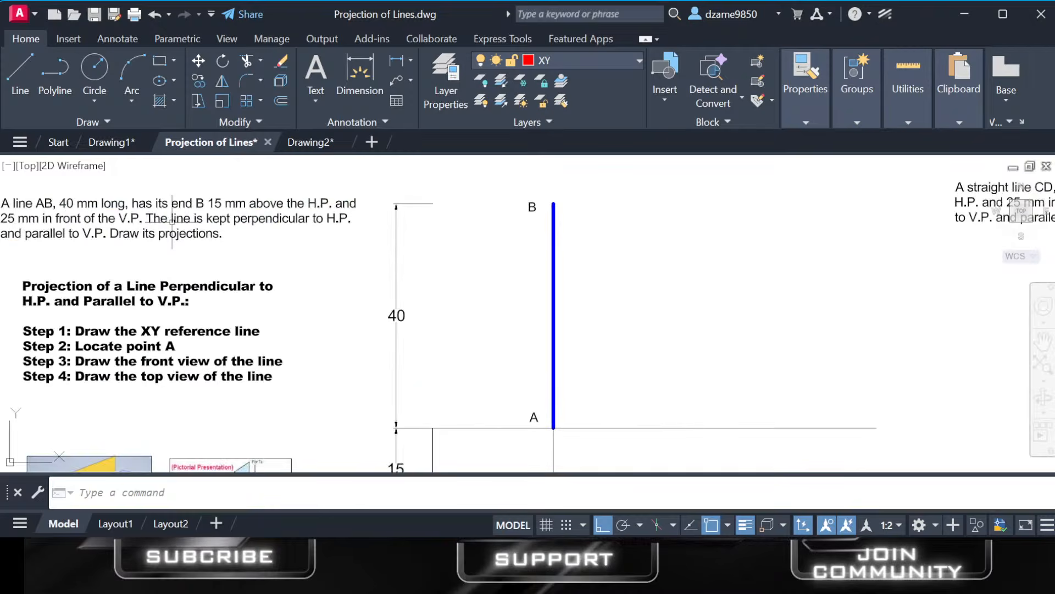
middle_click_drag(242, 265, 276, 266)
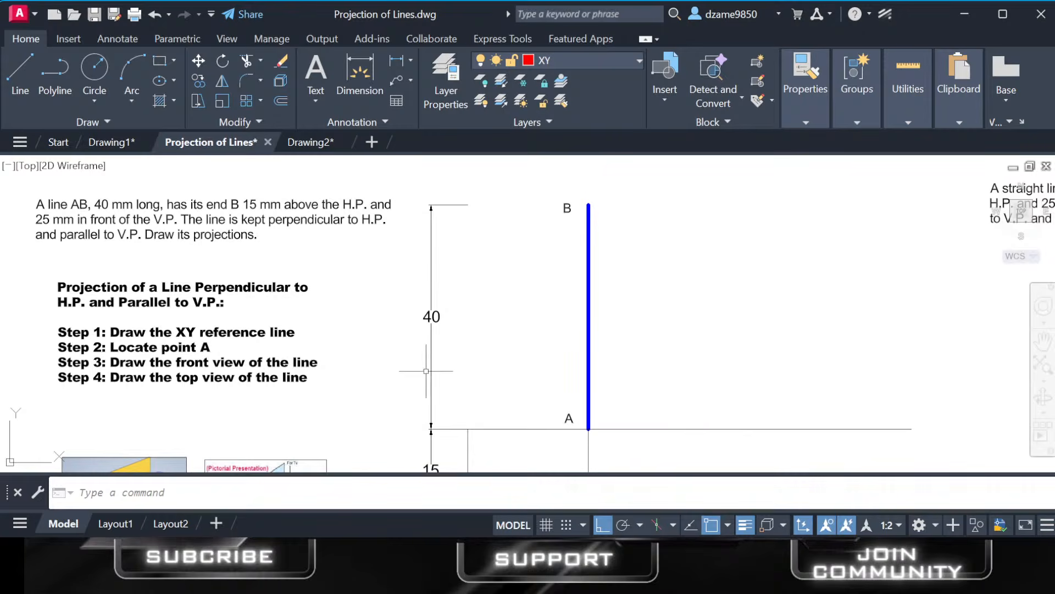
middle_click_drag(434, 364, 445, 276)
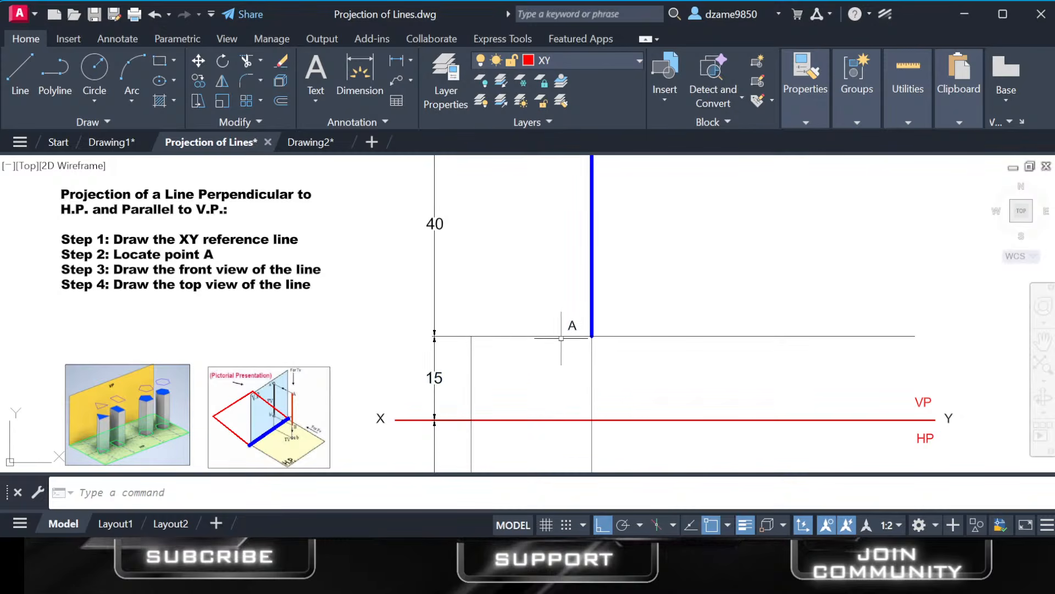
scroll(539, 360, "down", 2)
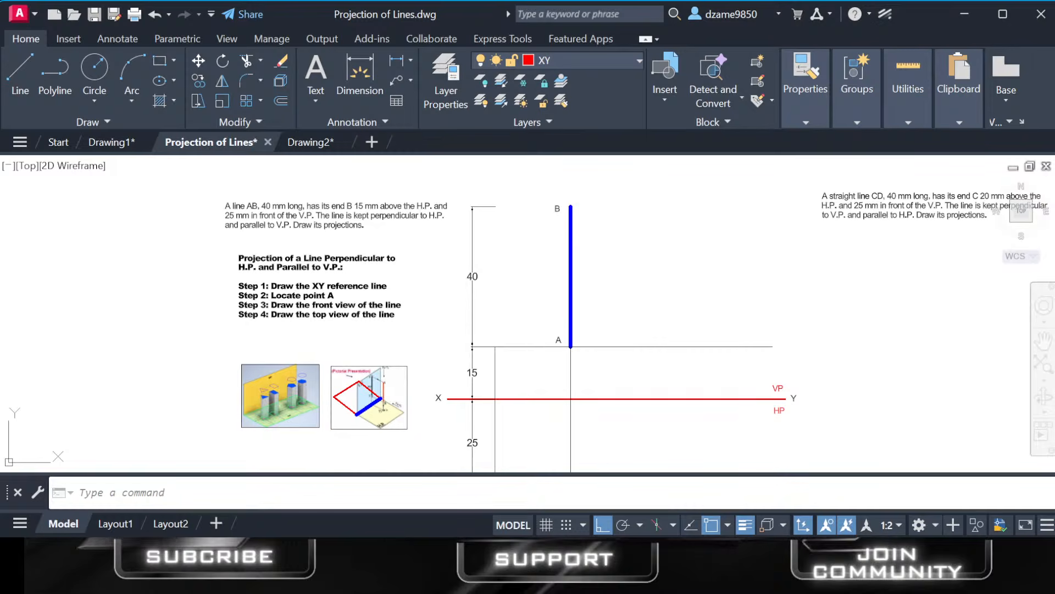
middle_click_drag(537, 366, 528, 378)
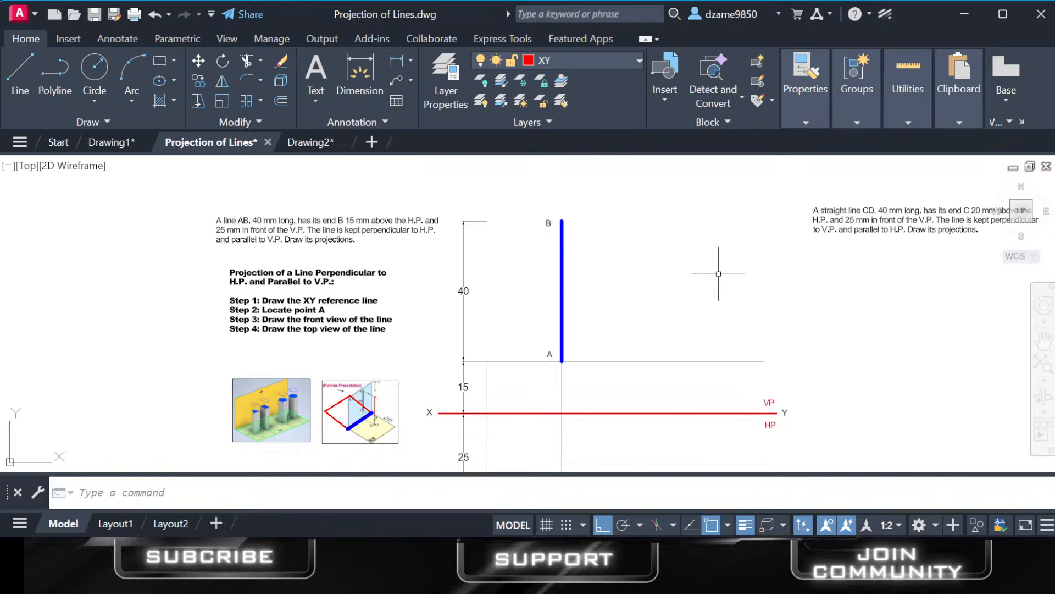
scroll(715, 272, "down", 2)
middle_click_drag(702, 273, 687, 268)
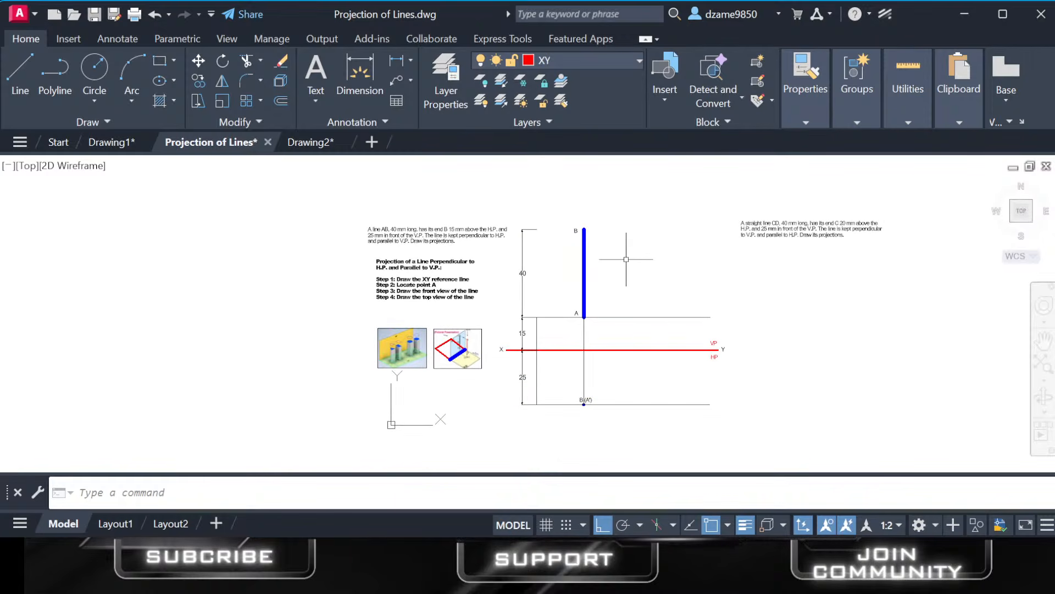
scroll(533, 291, "down", 2)
scroll(533, 291, "up", 2)
scroll(533, 291, "up", 3)
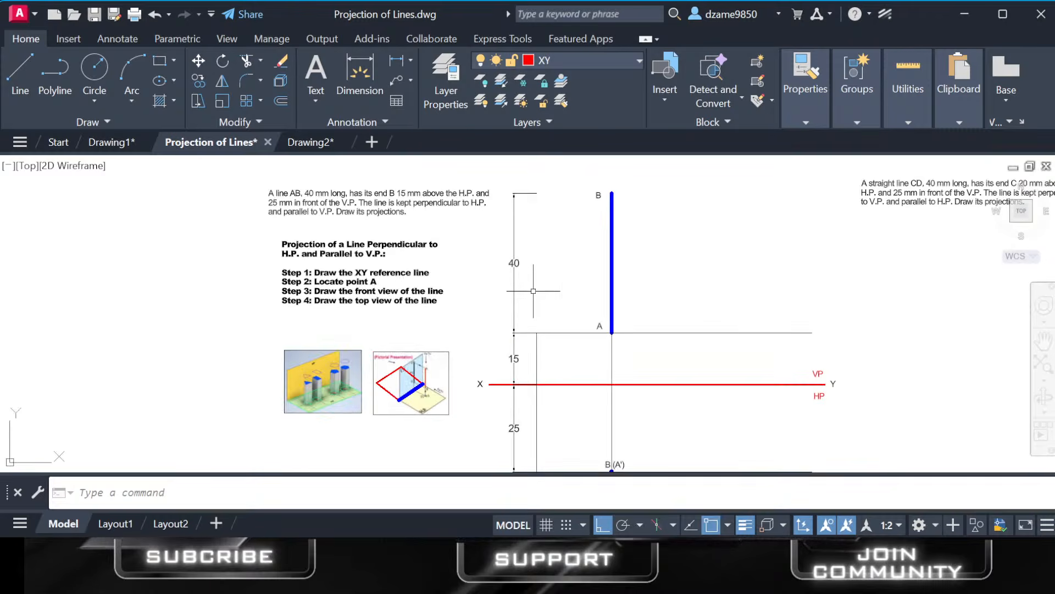
mouse_move(534, 284)
middle_mouse_down()
mouse_move(547, 217)
mouse_move(539, 266)
middle_mouse_up()
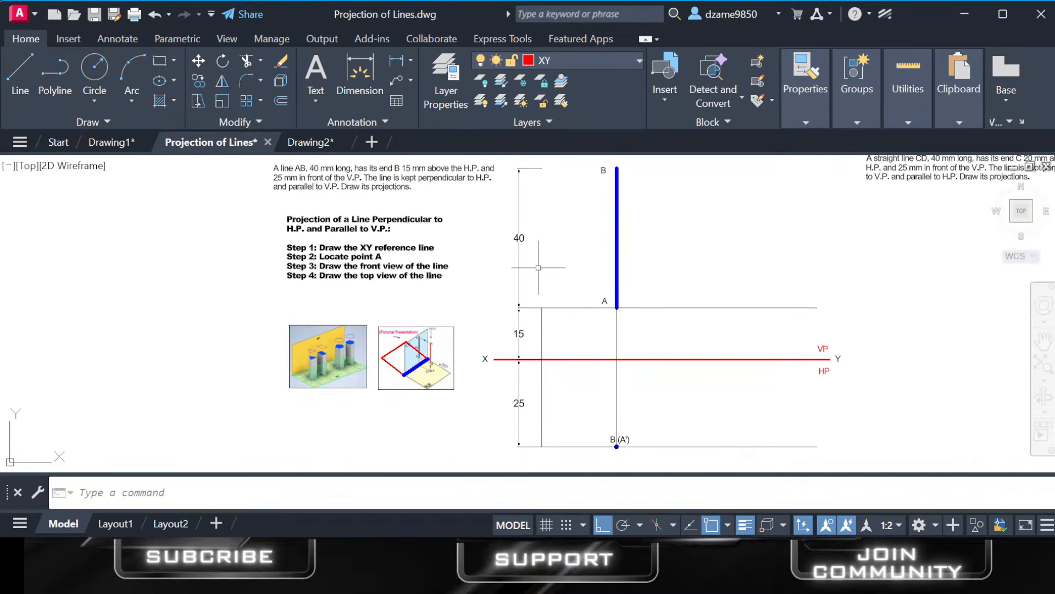
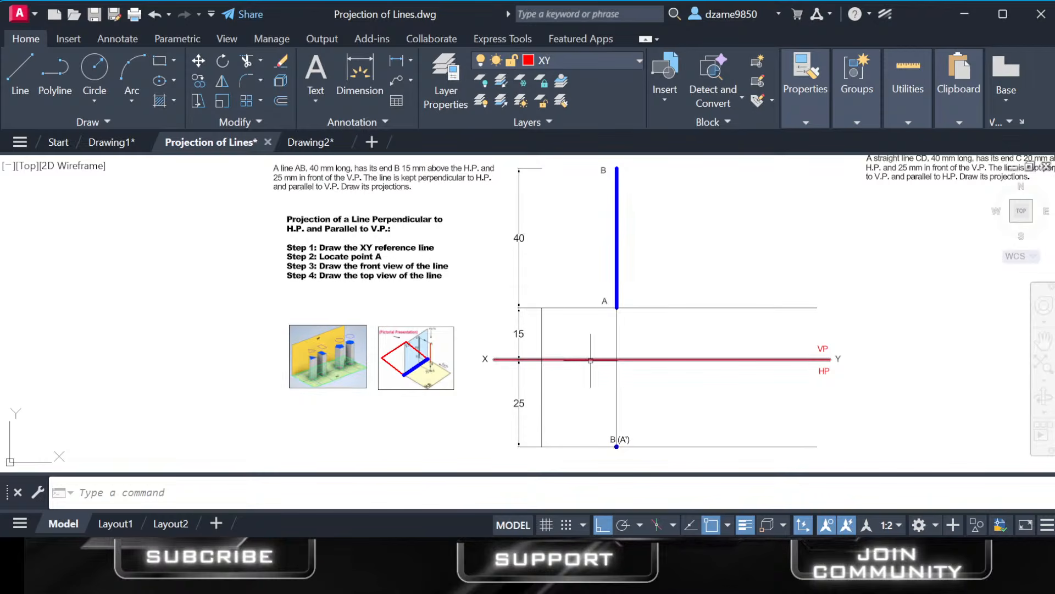
Make Solution the current layer and draw a 15 mm vertical line upward from the midpoint of the XY reference line.
left_click(26, 68)
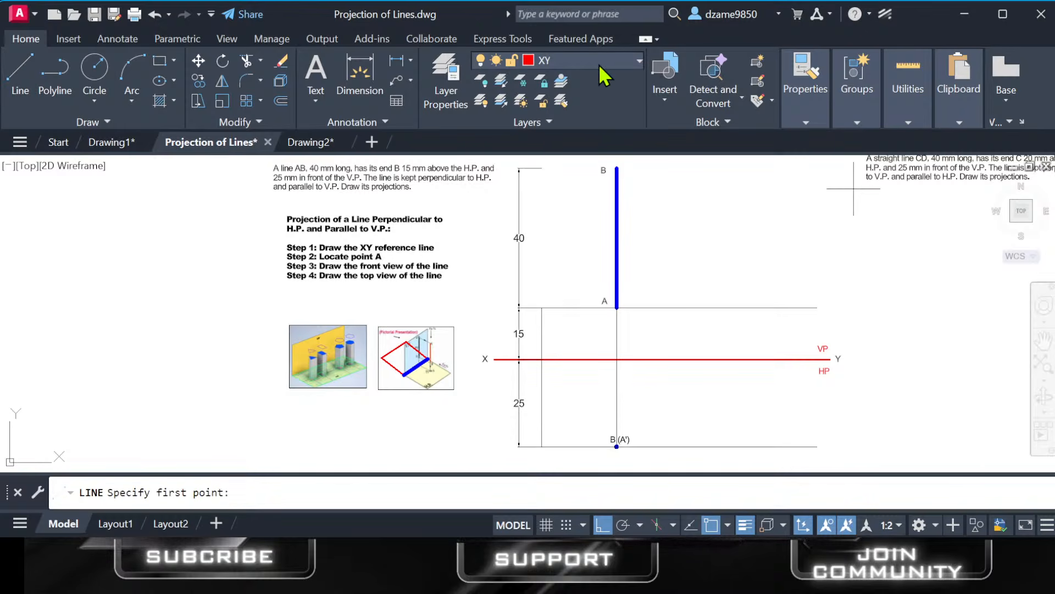
left_click(561, 158)
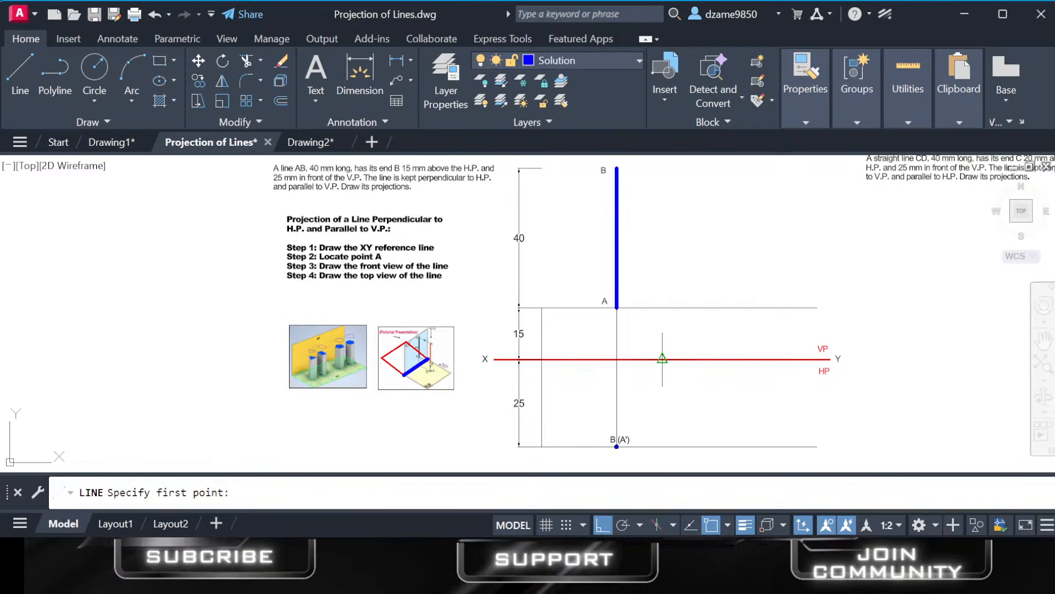
scroll(663, 358, "up", 5)
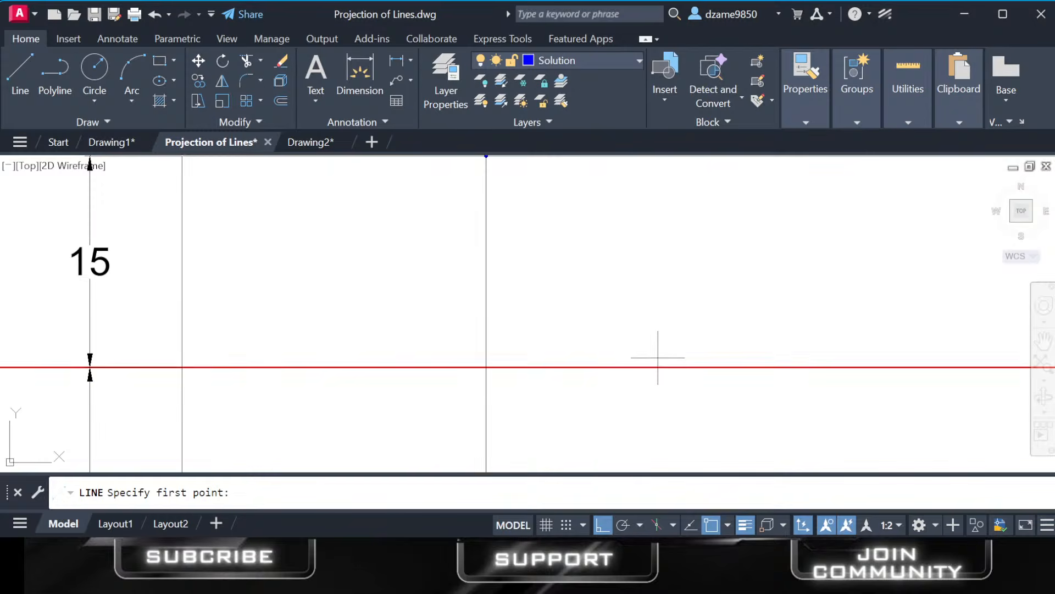
scroll(660, 360, "down", 2)
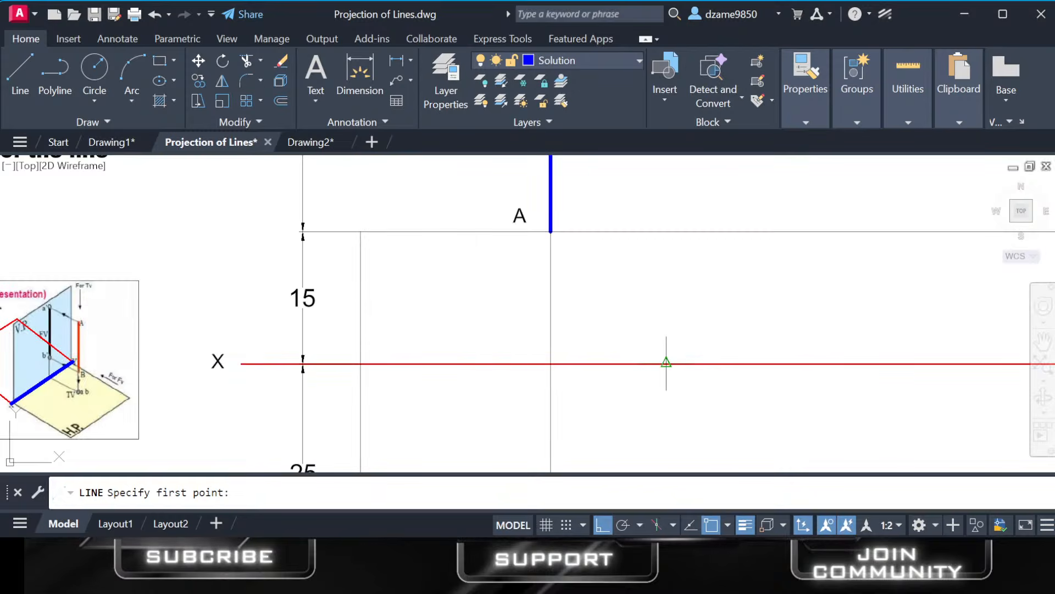
left_click(666, 362)
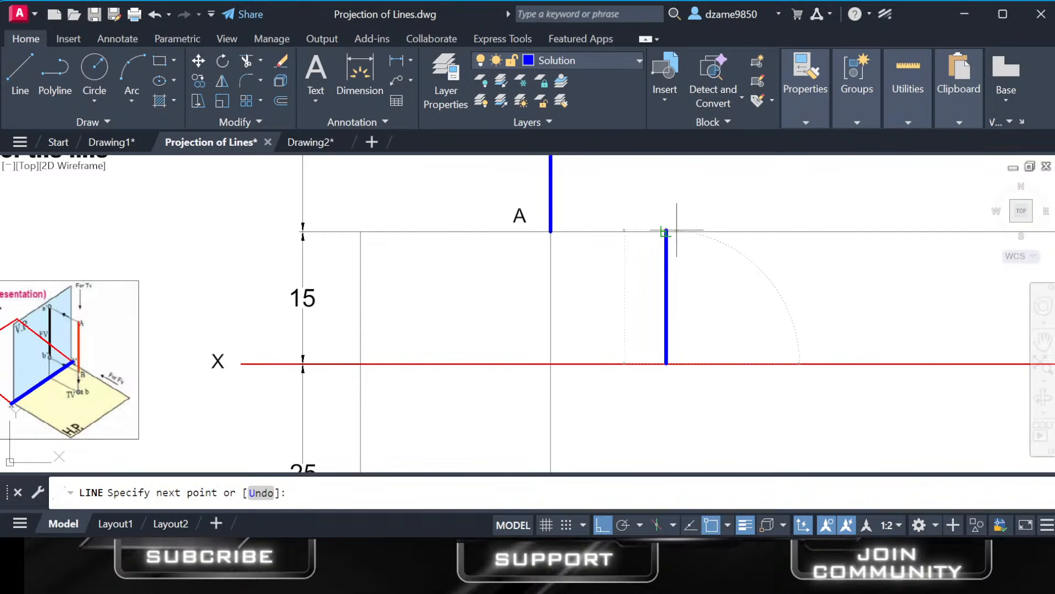
key("Escape")
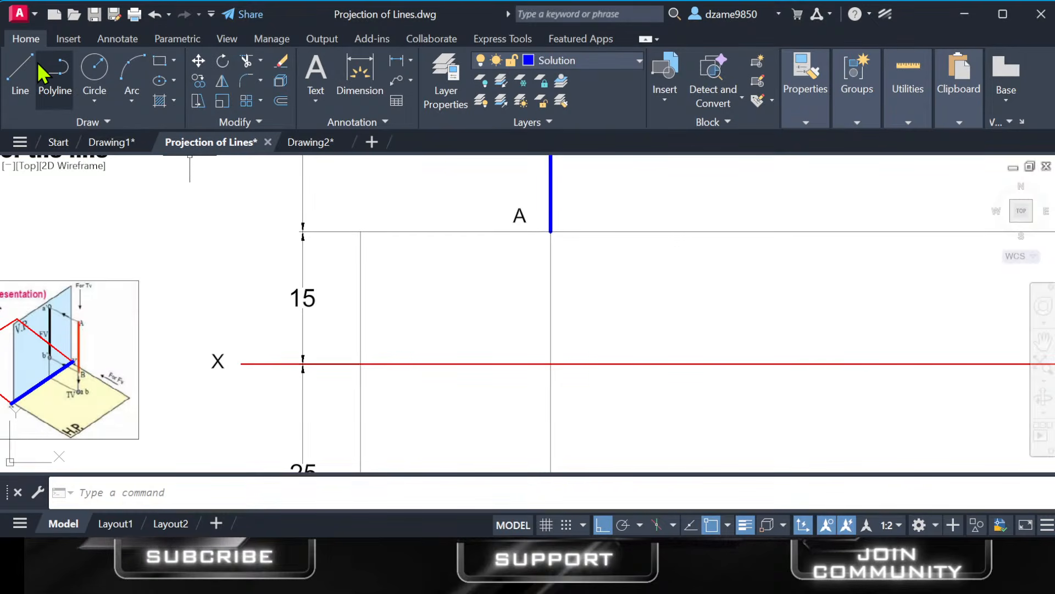
left_click(20, 71)
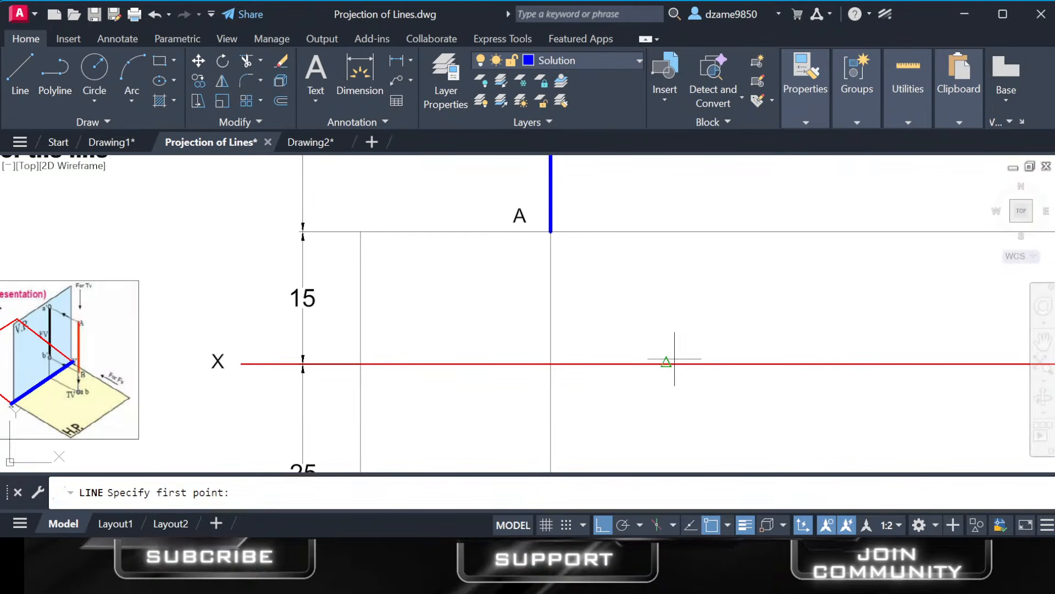
left_click(665, 363)
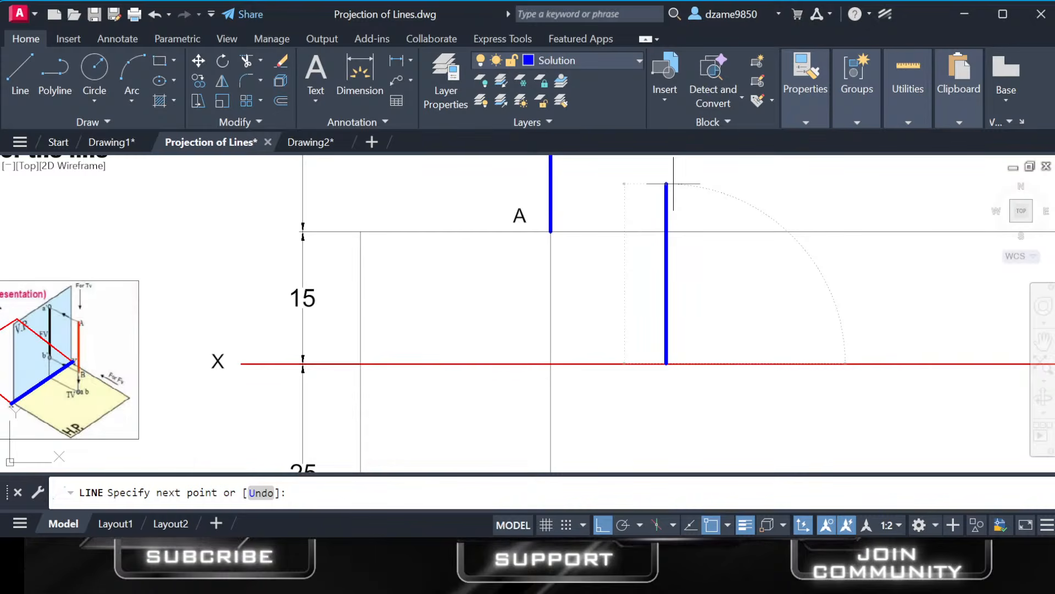
type("15")
key("Return")
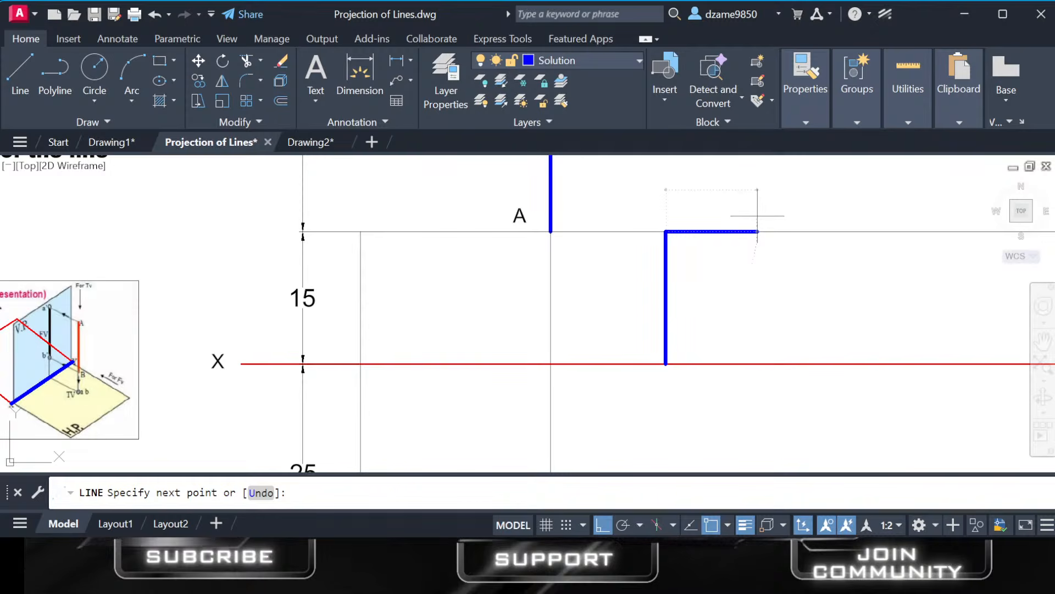
key("Escape")
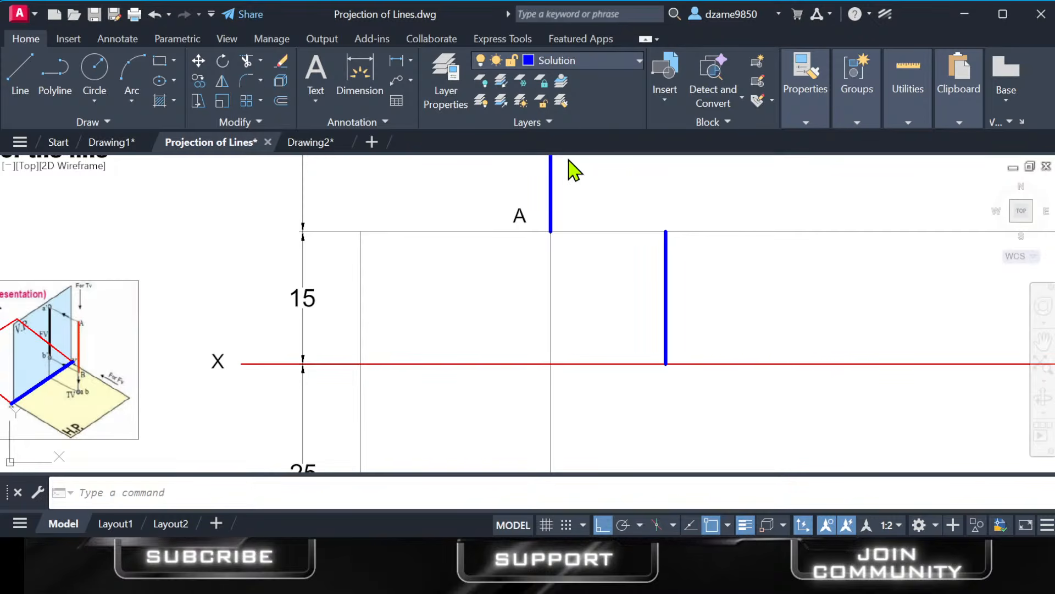
Make layer 0 current and draw a horizontal line crossing the short blue vertical line above the XY line.
left_click(564, 84)
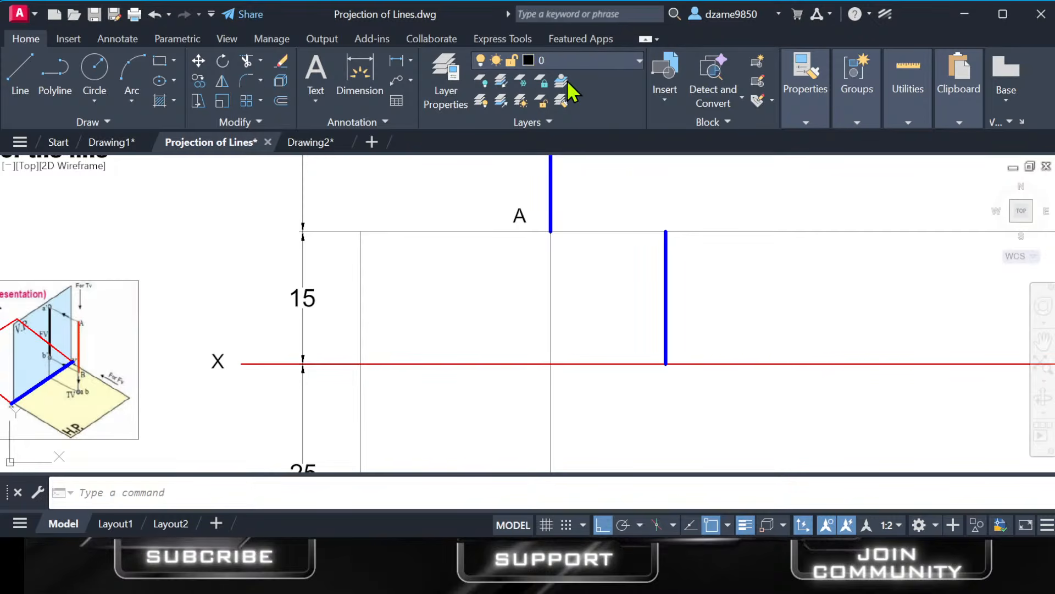
left_click(20, 74)
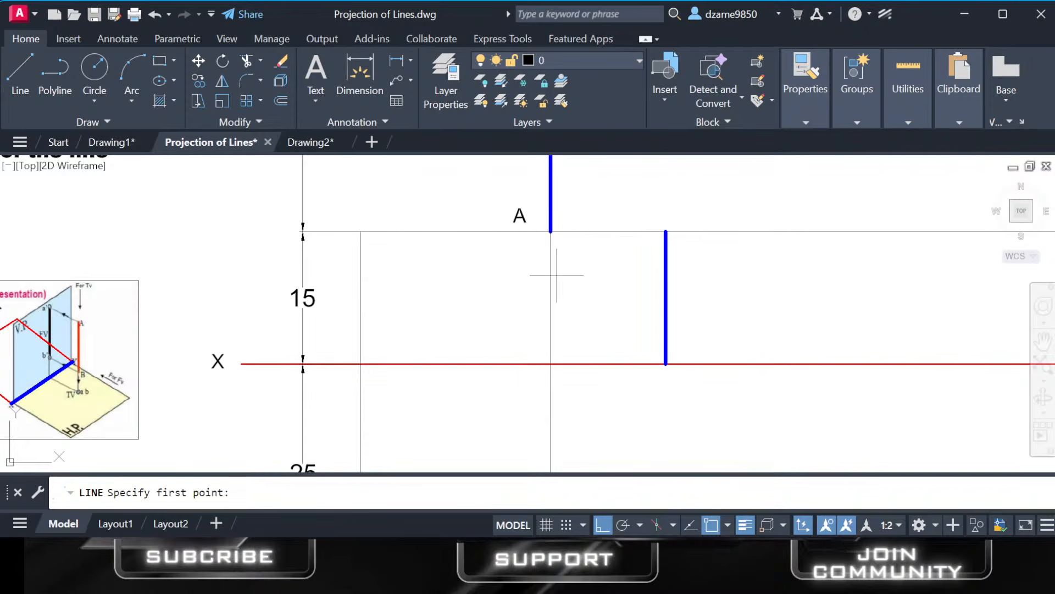
left_click(666, 272)
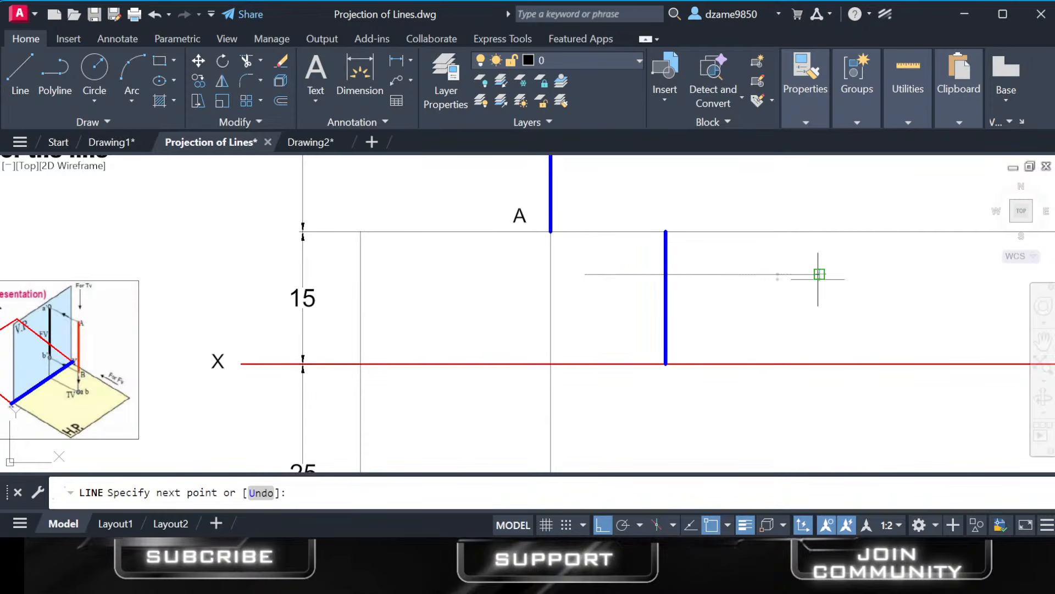
left_click(817, 274)
key("Return")
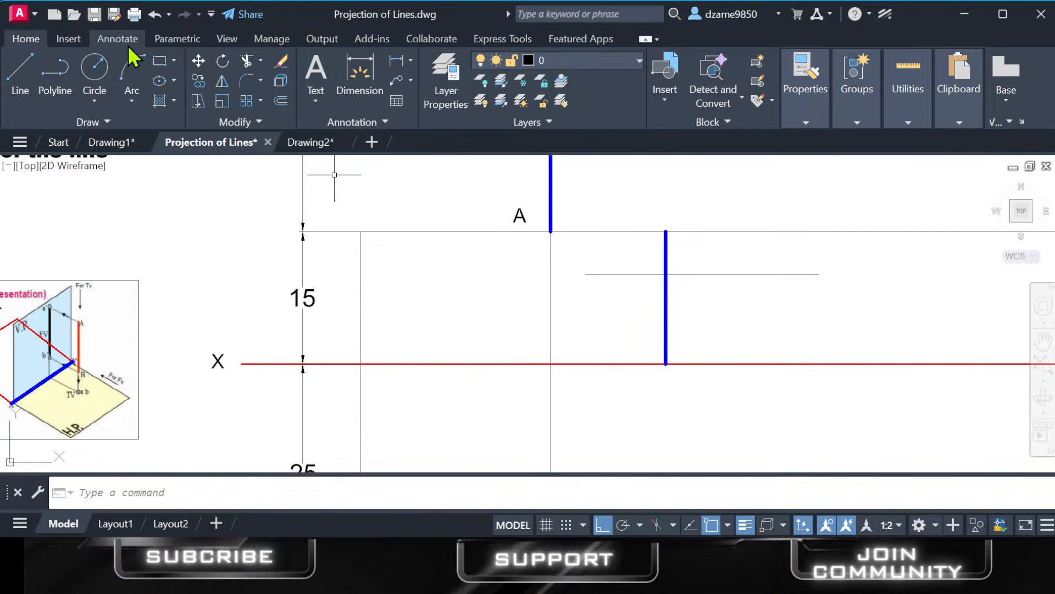
Draw a small circle centred on end A of the front view of line AB.
left_click(95, 67)
left_click(551, 231)
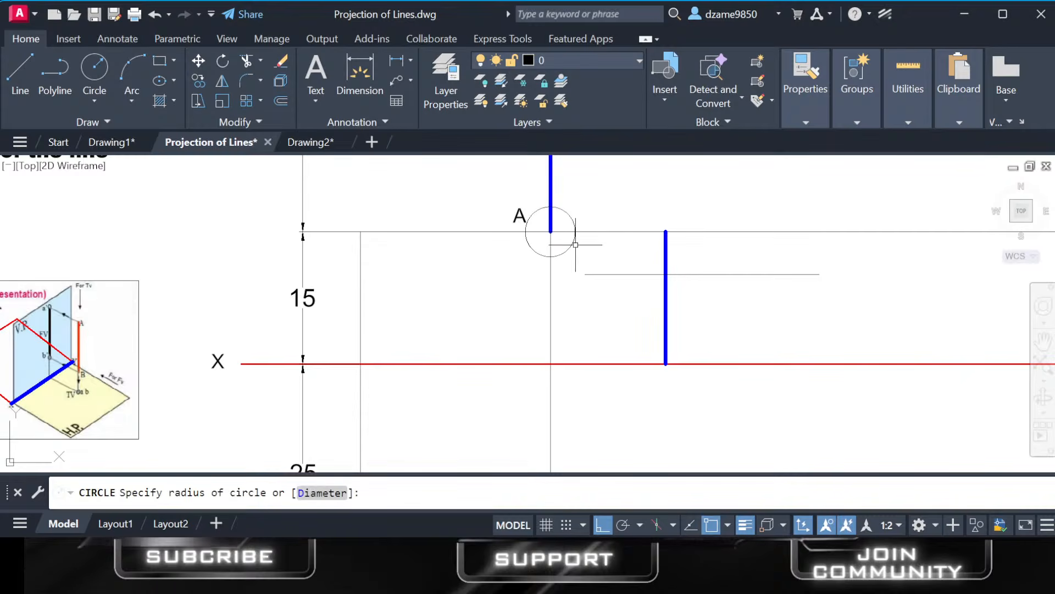
left_click(574, 239)
Examine end A in the front view and point B (A') in the top view against the XY reference line.
scroll(552, 233, "up", 5)
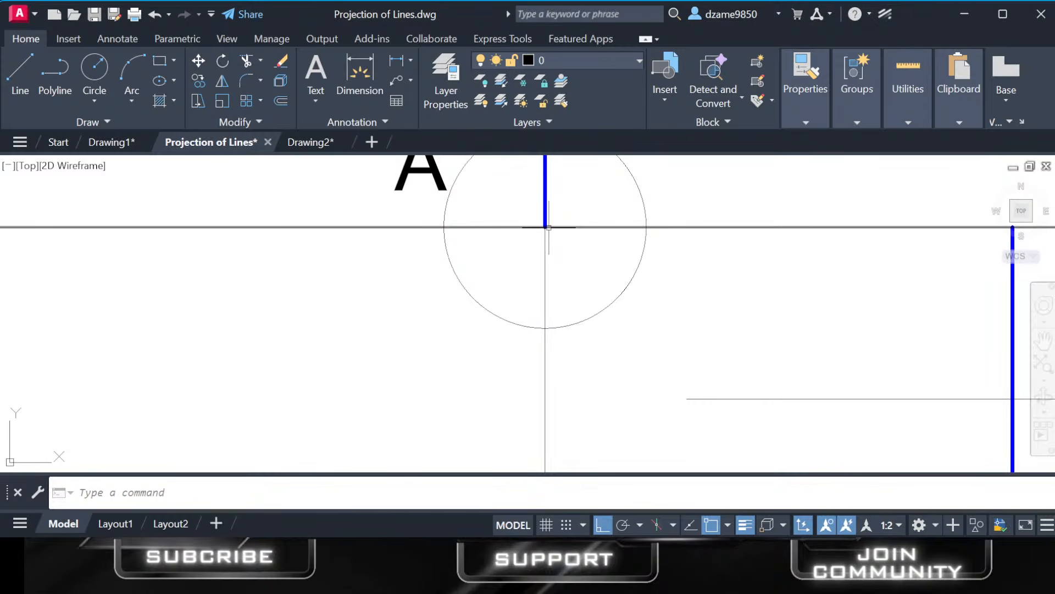
scroll(548, 227, "down", 8)
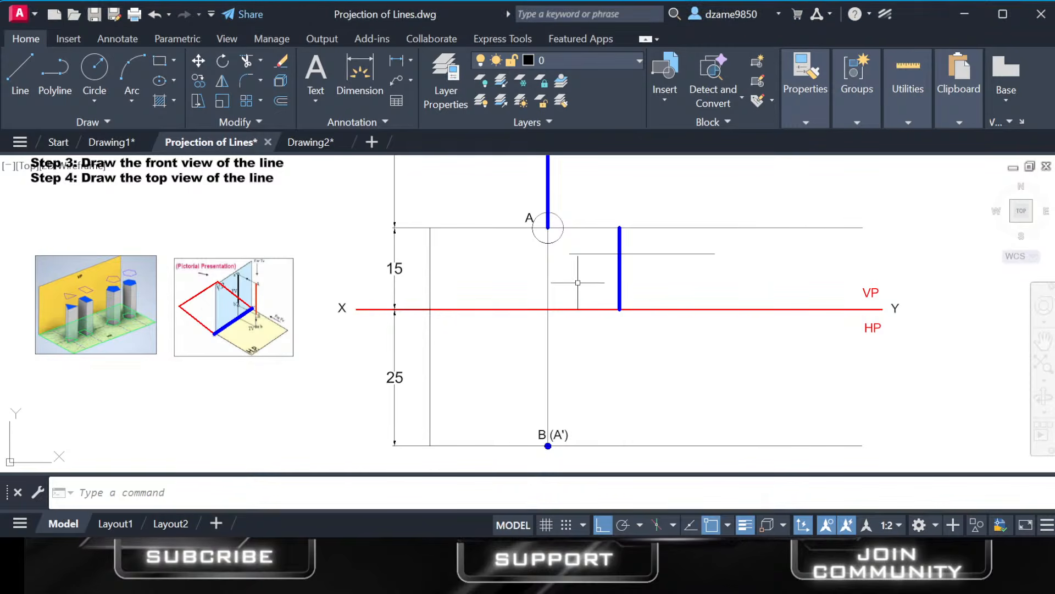
scroll(569, 275, "down", 3)
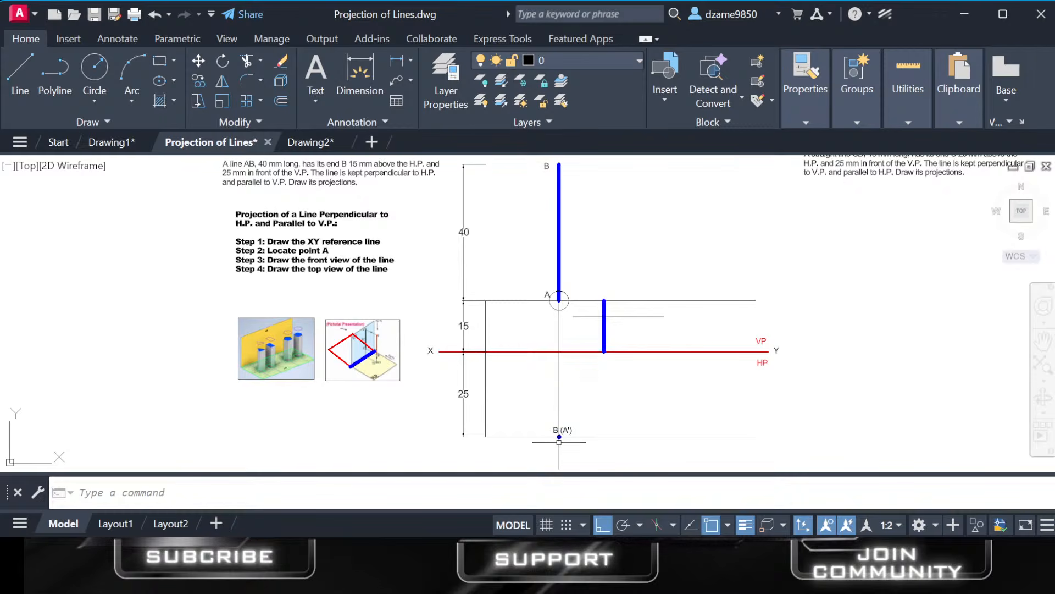
scroll(559, 417, "up", 4)
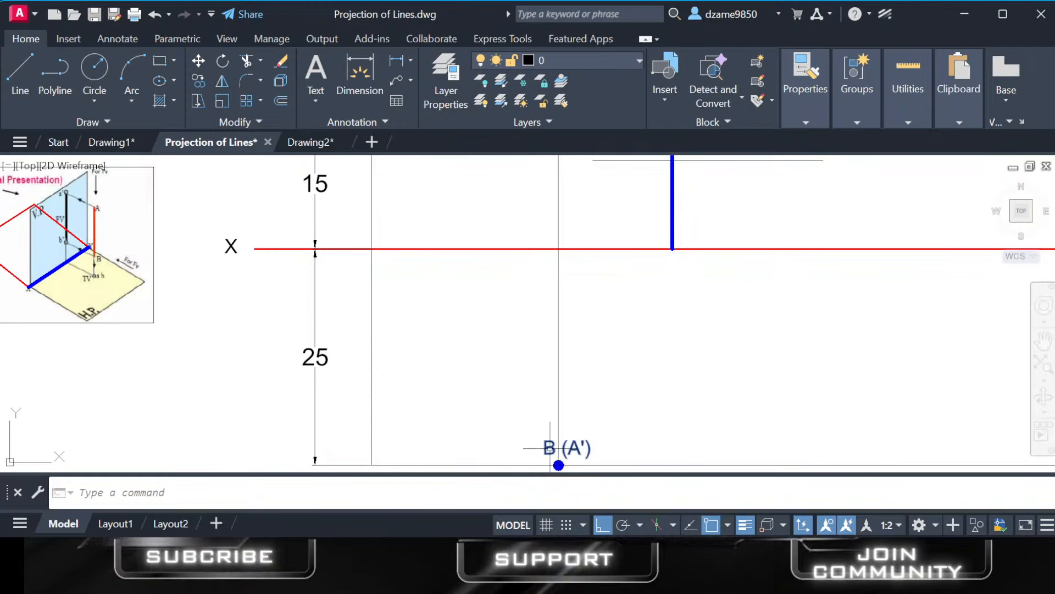
scroll(647, 349, "down", 4)
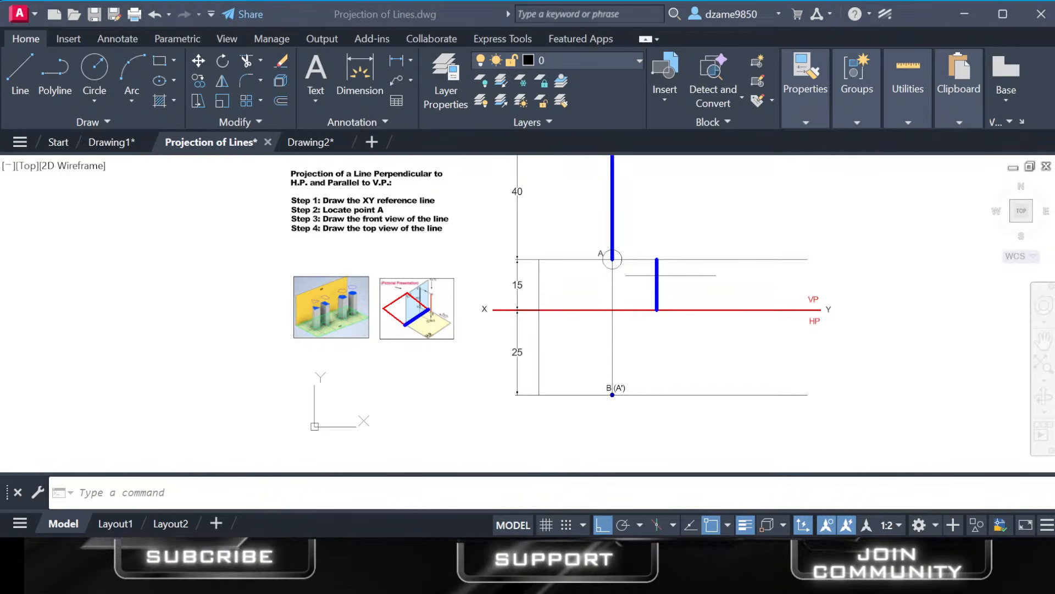
scroll(618, 398, "up", 6)
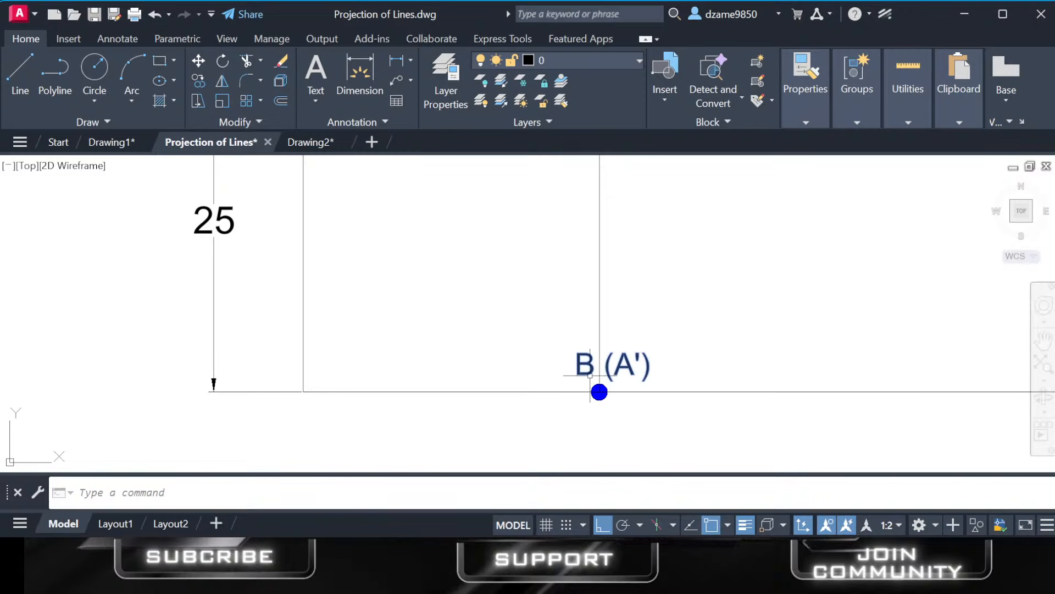
scroll(600, 370, "down", 4)
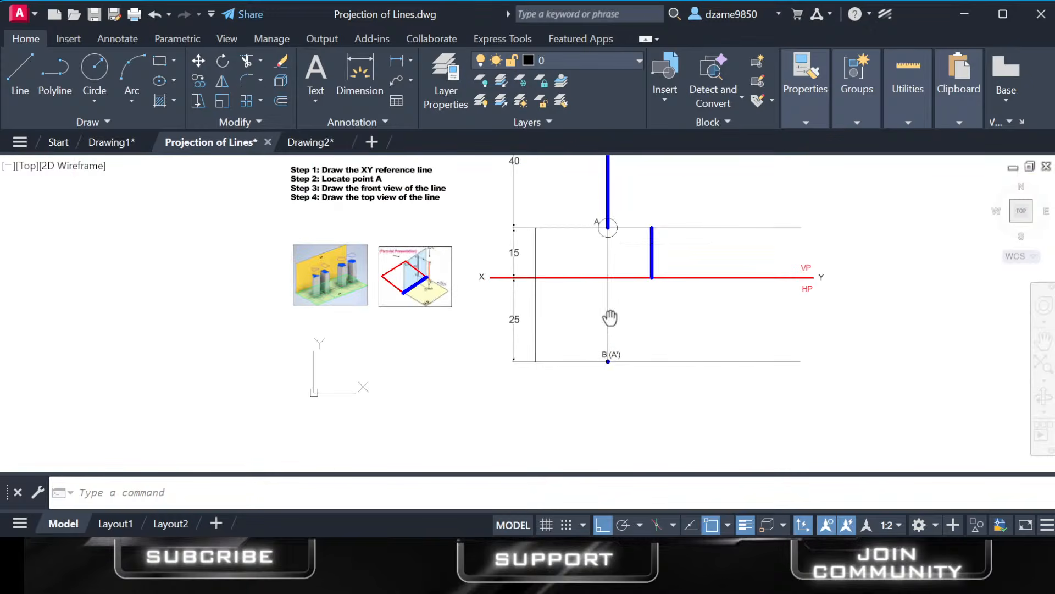
middle_click_drag(608, 319, 625, 418)
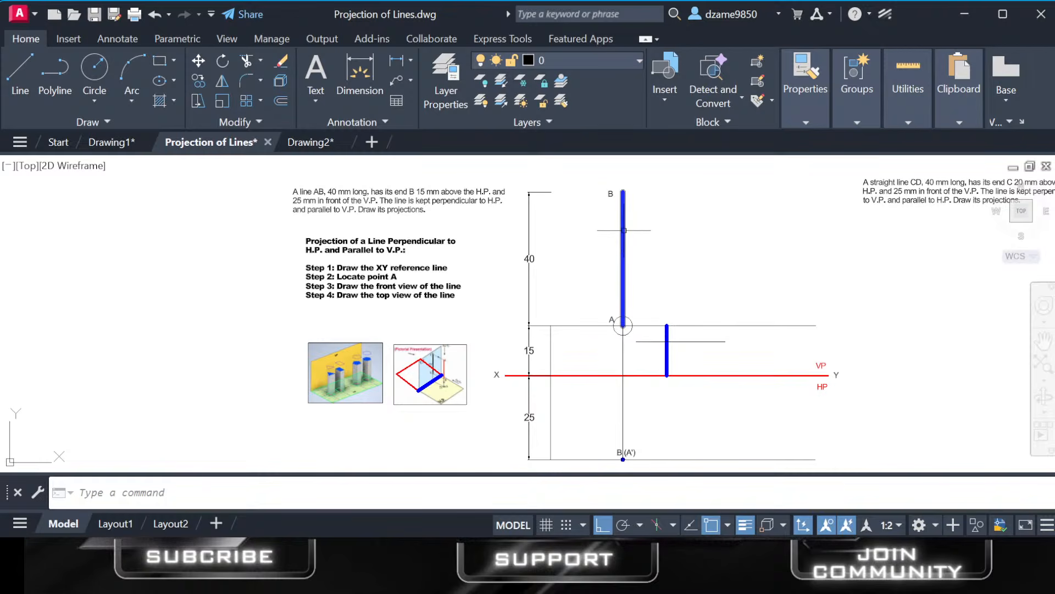
Delete the circle around end A of the front view.
middle_click_drag(622, 325, 611, 241)
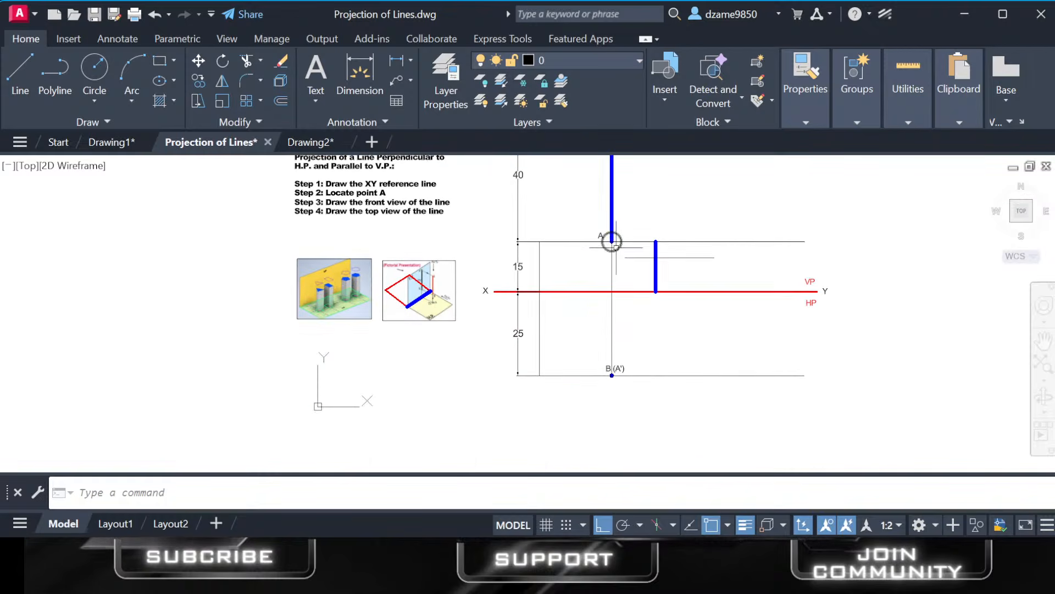
left_click(619, 248)
key("Delete")
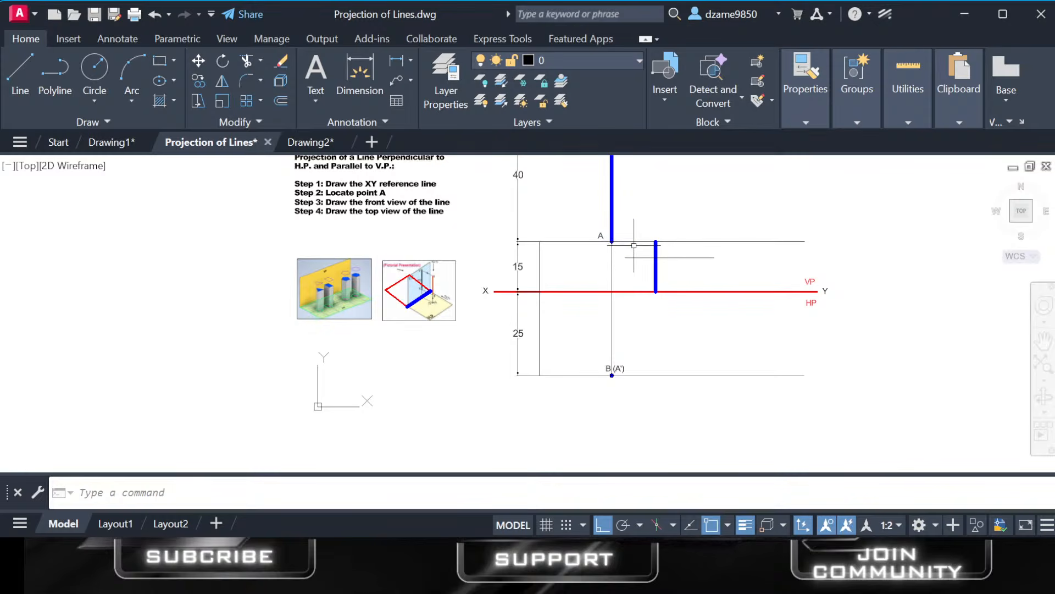
Draw a short vertical line on layer 0 above end B of the front view.
scroll(635, 244, "down", 2)
middle_click_drag(636, 243, 620, 345)
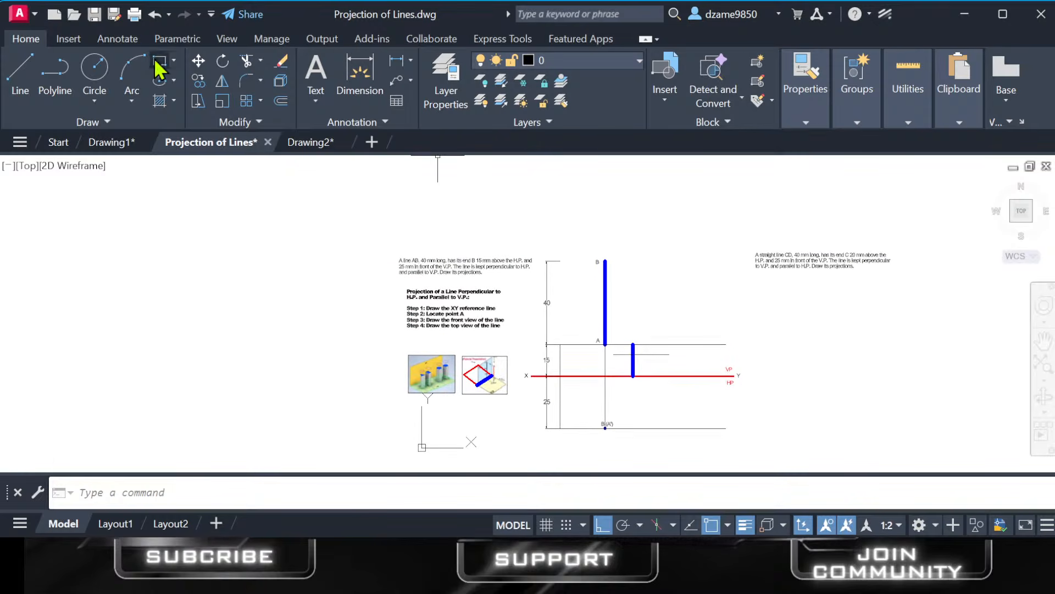
left_click(20, 74)
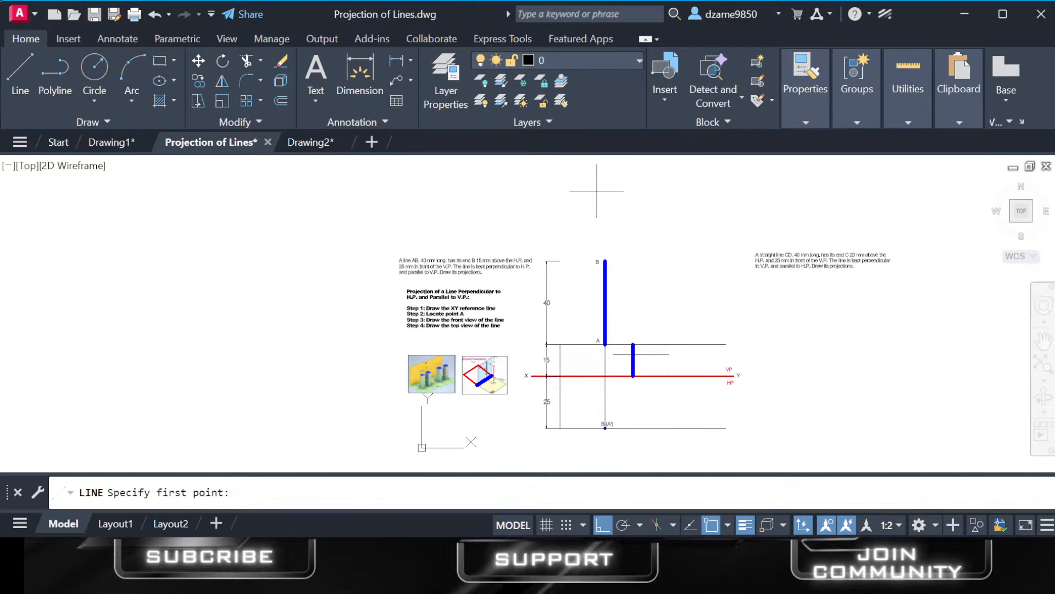
left_click(597, 230)
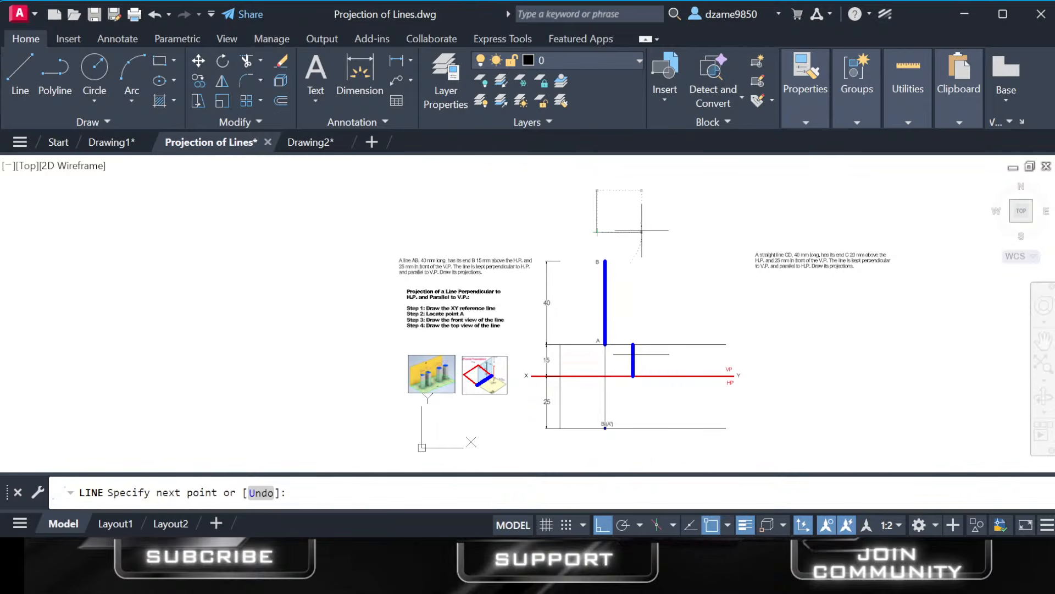
key("Escape")
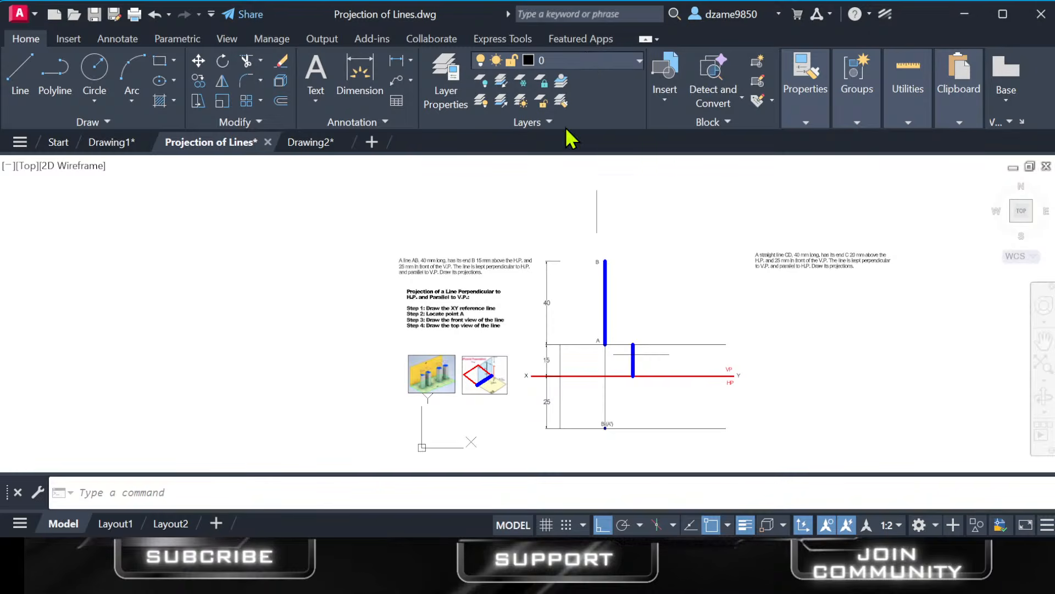
Make XY the current layer and delete the short vertical line above end B.
left_click(544, 181)
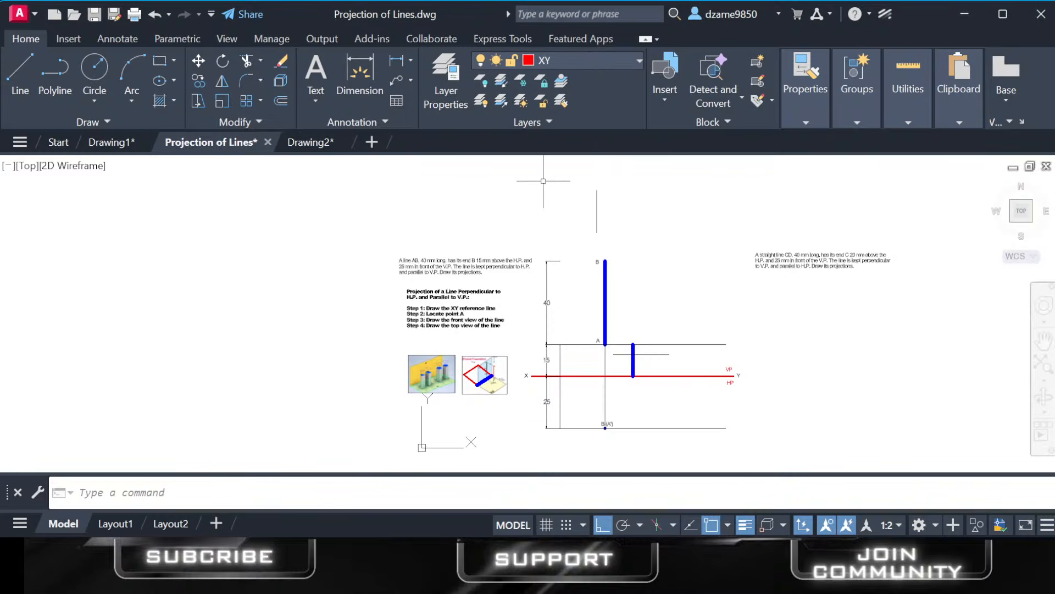
left_click(598, 209)
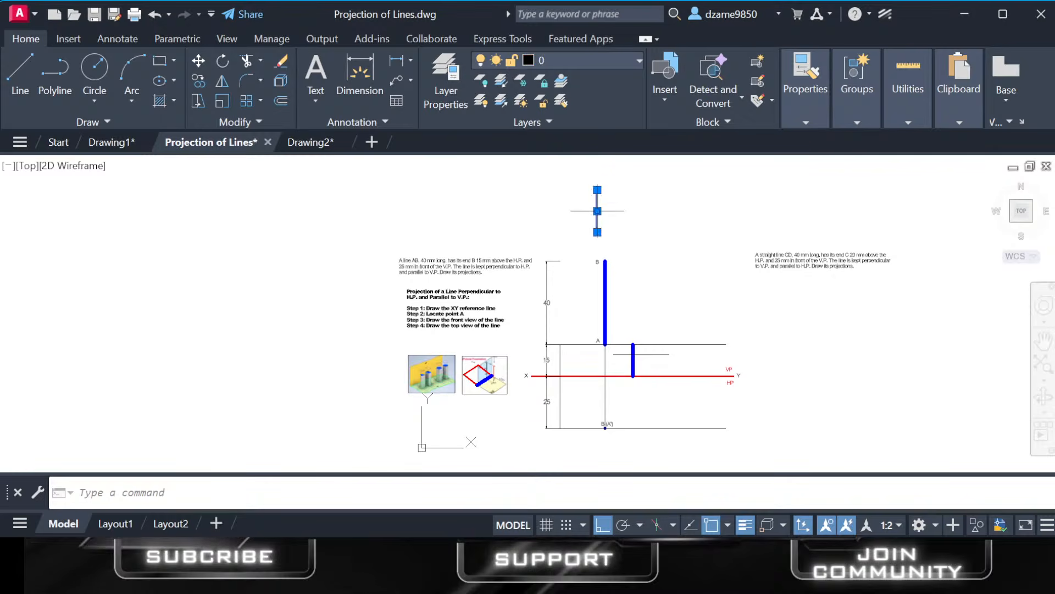
key("Delete")
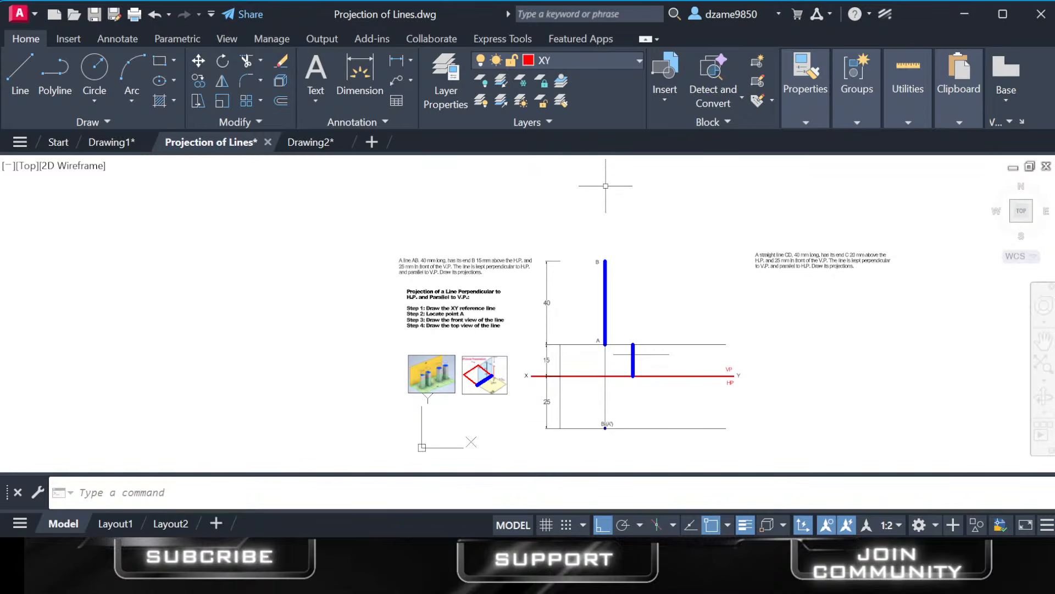
Draw a downward arrow above end B of the front view, with a vertical shaft and a closed triangular head.
left_click(22, 79)
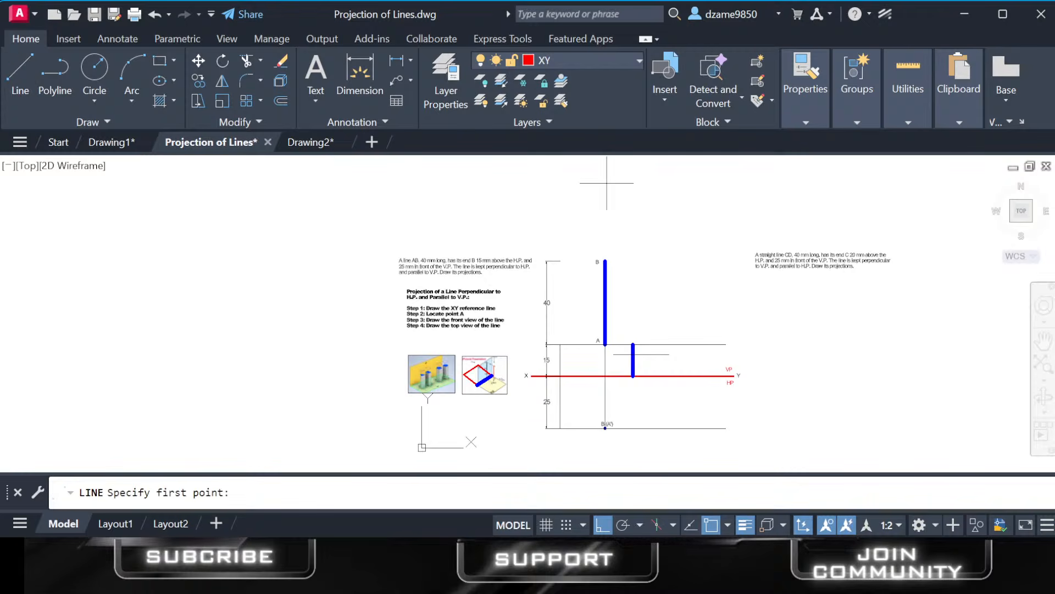
left_click(599, 186)
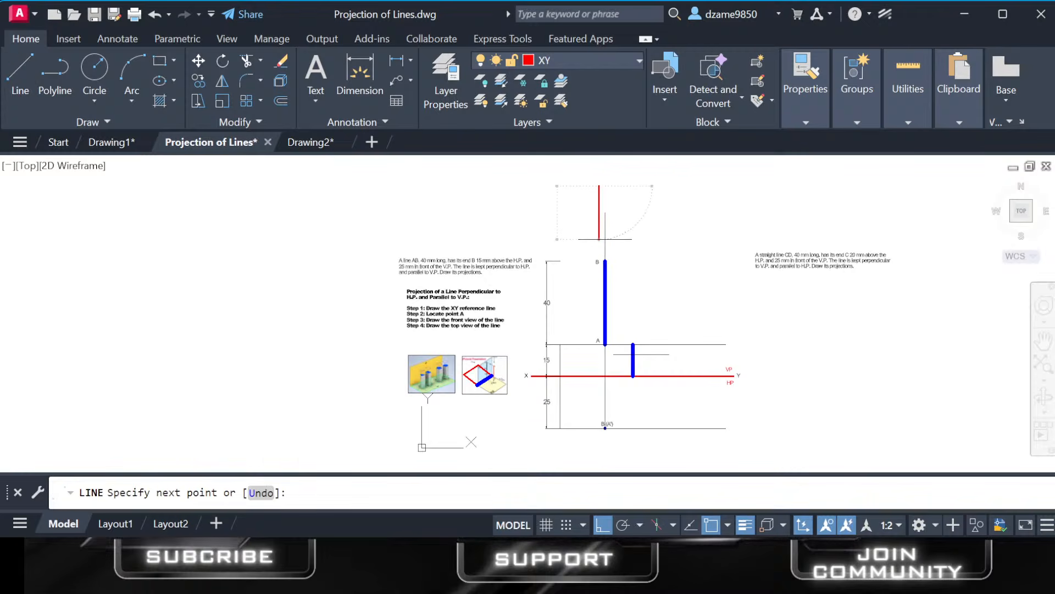
left_click(599, 239)
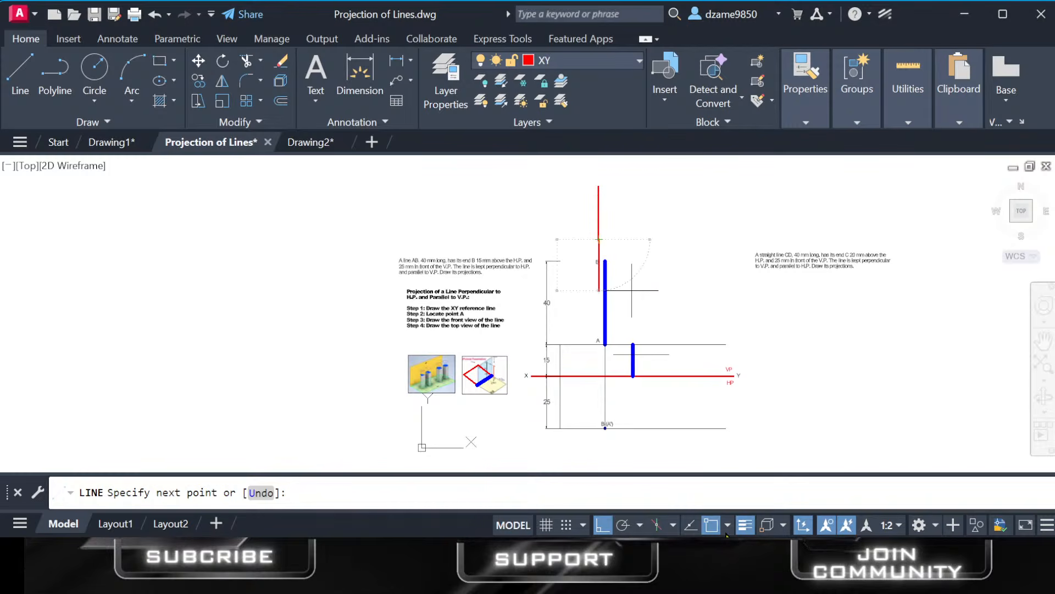
left_click(608, 522)
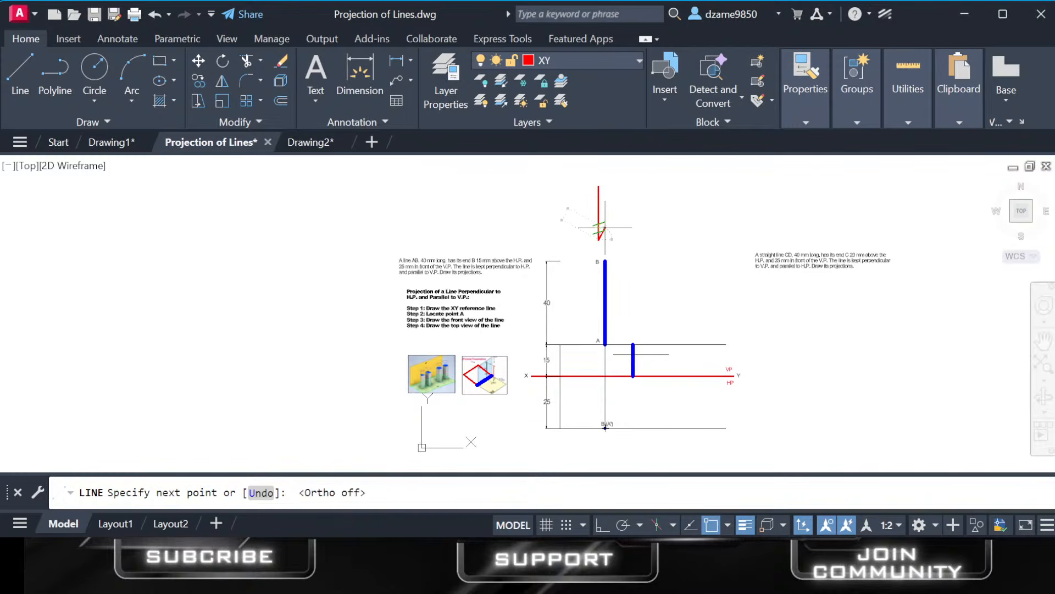
left_click(605, 227)
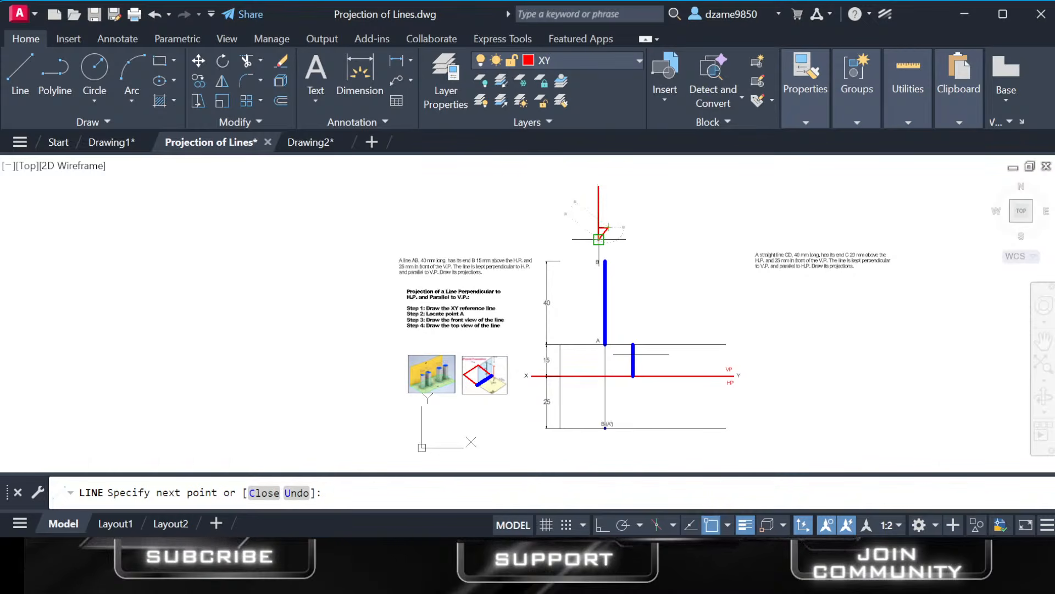
scroll(600, 233, "up", 4)
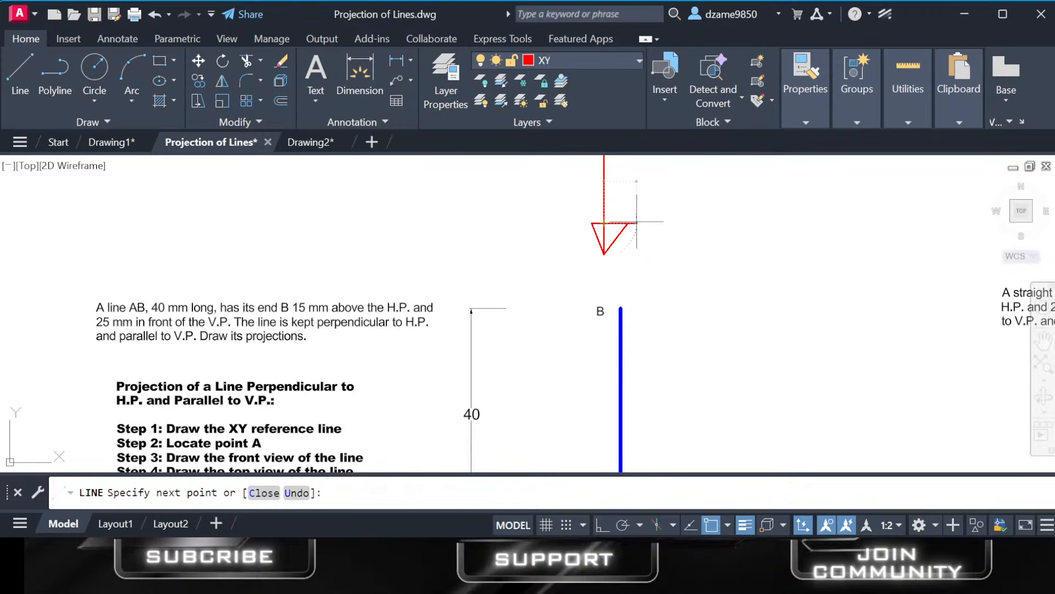
key("Escape")
scroll(656, 327, "down", 4)
middle_click_drag(656, 324, 619, 238)
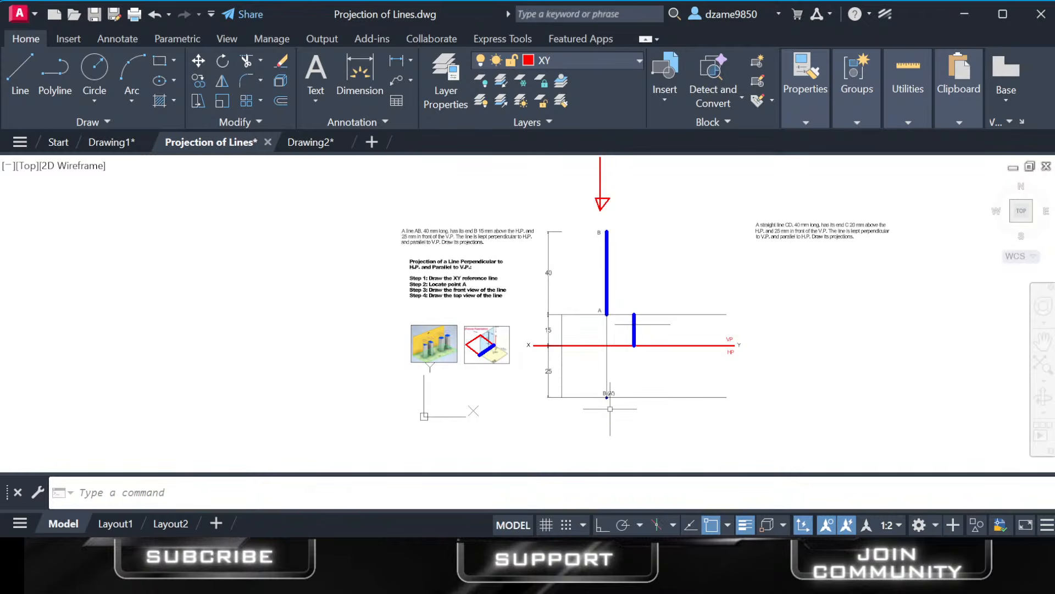
Delete the short blue vertical line and the horizontal line crossing it above the XY reference line.
scroll(610, 408, "up", 6)
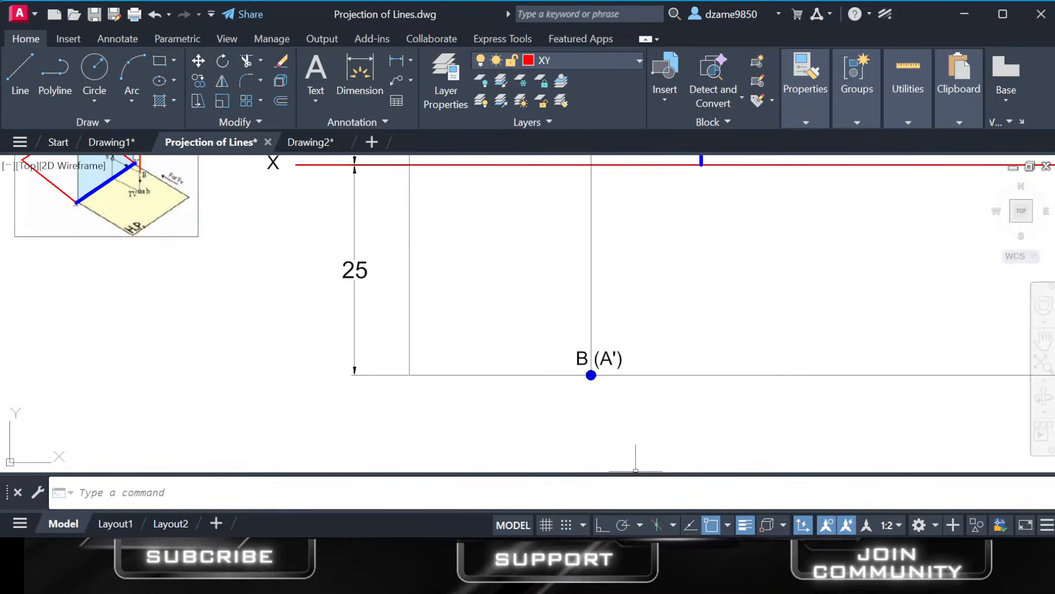
scroll(697, 358, "down", 4)
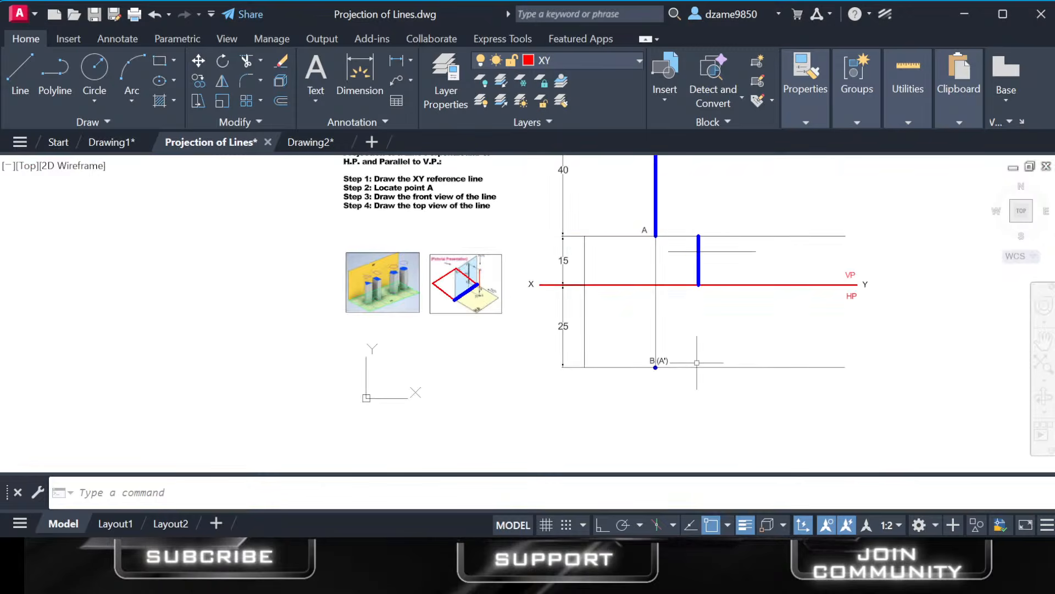
middle_click_drag(697, 358, 672, 378)
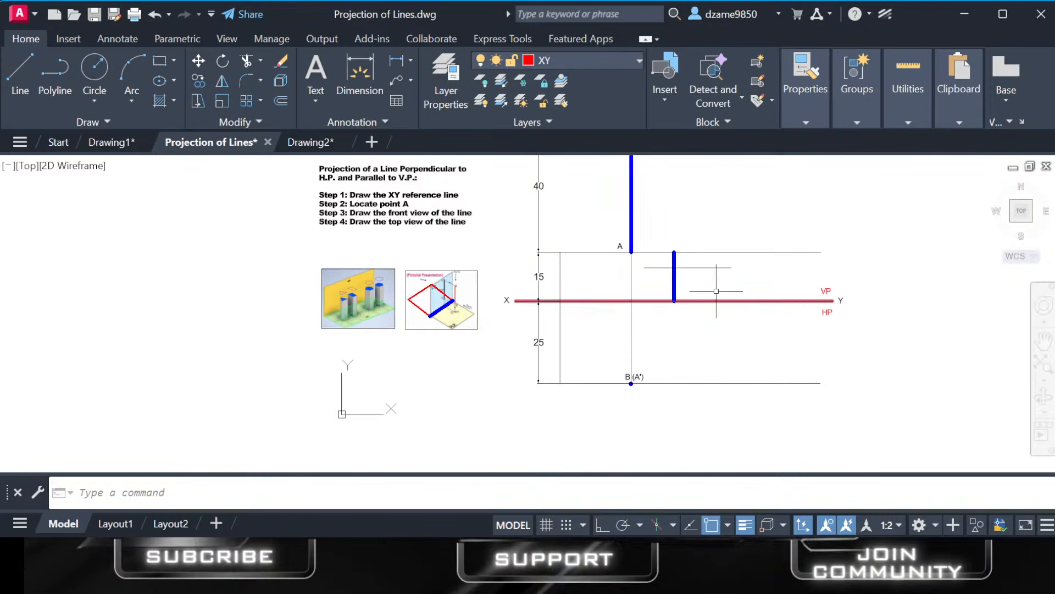
left_click(700, 262)
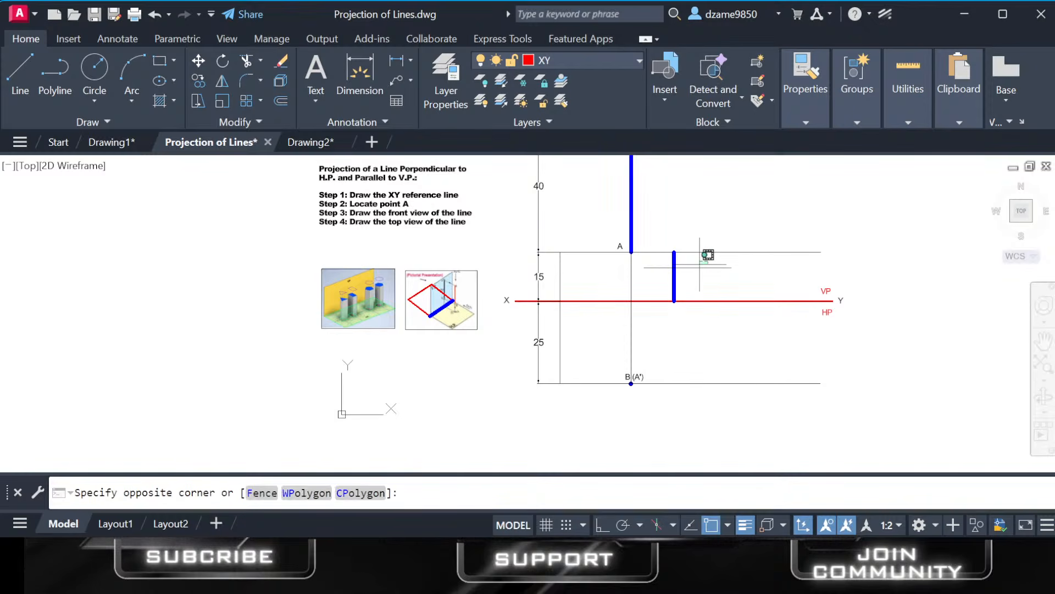
left_click(667, 272)
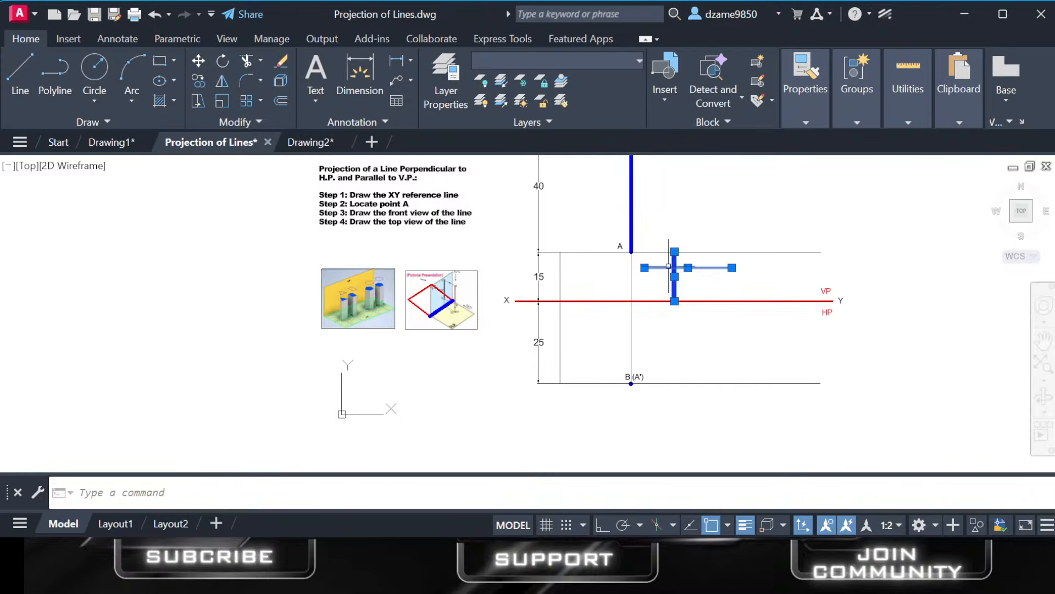
key("Delete")
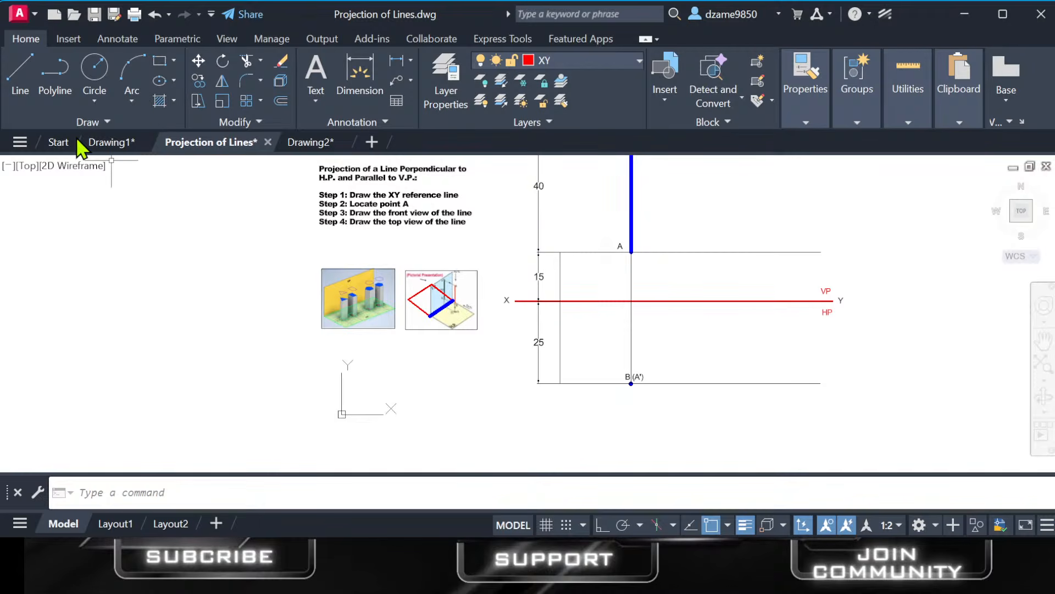
Draw a 50 mm horizontal line with Ortho on, below and beside point B (A') of the top view.
left_click(22, 69)
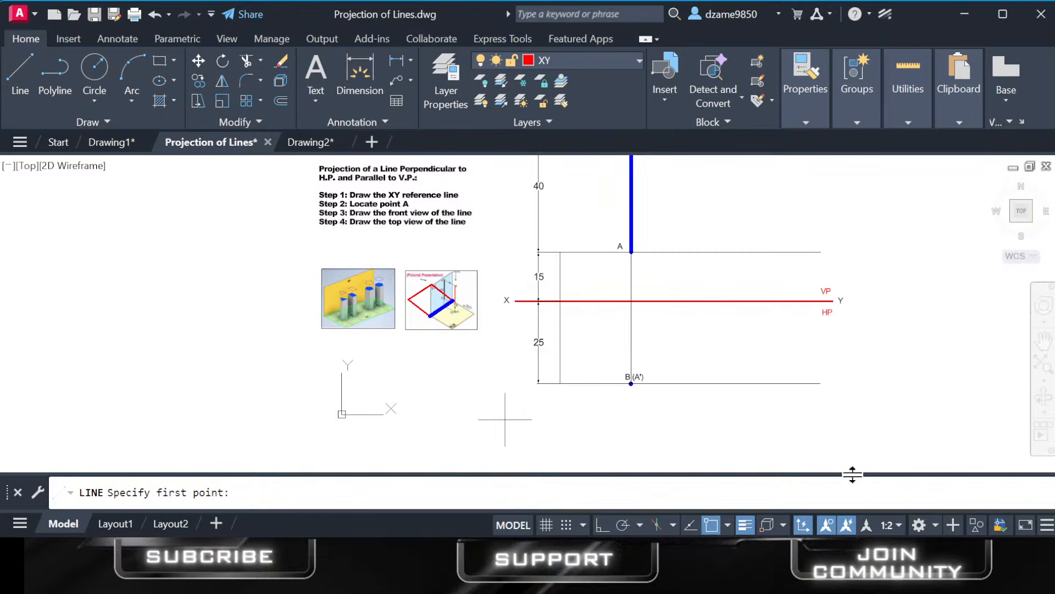
left_click(712, 426)
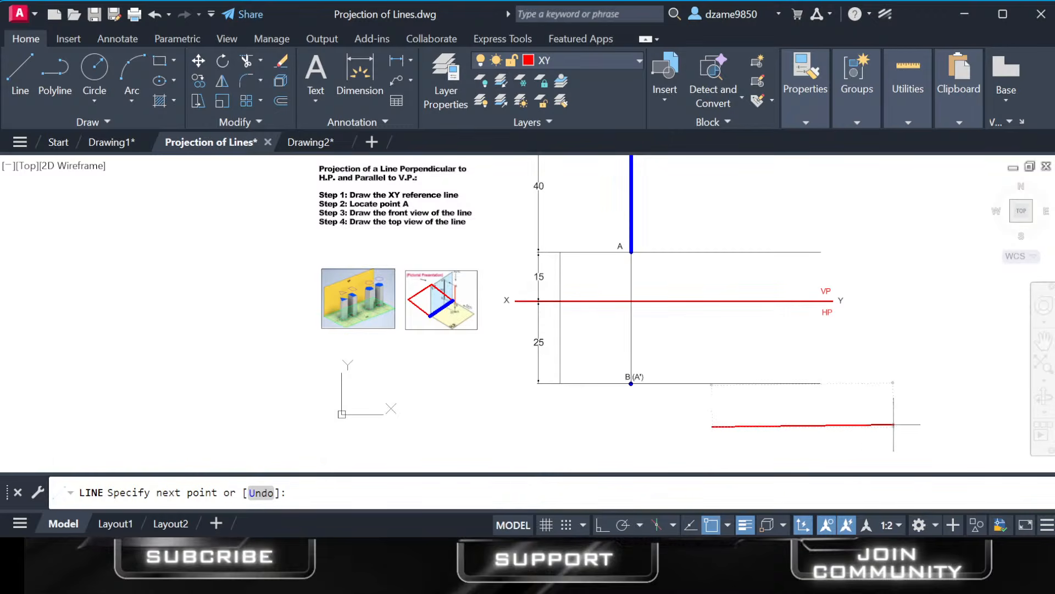
left_click(603, 525)
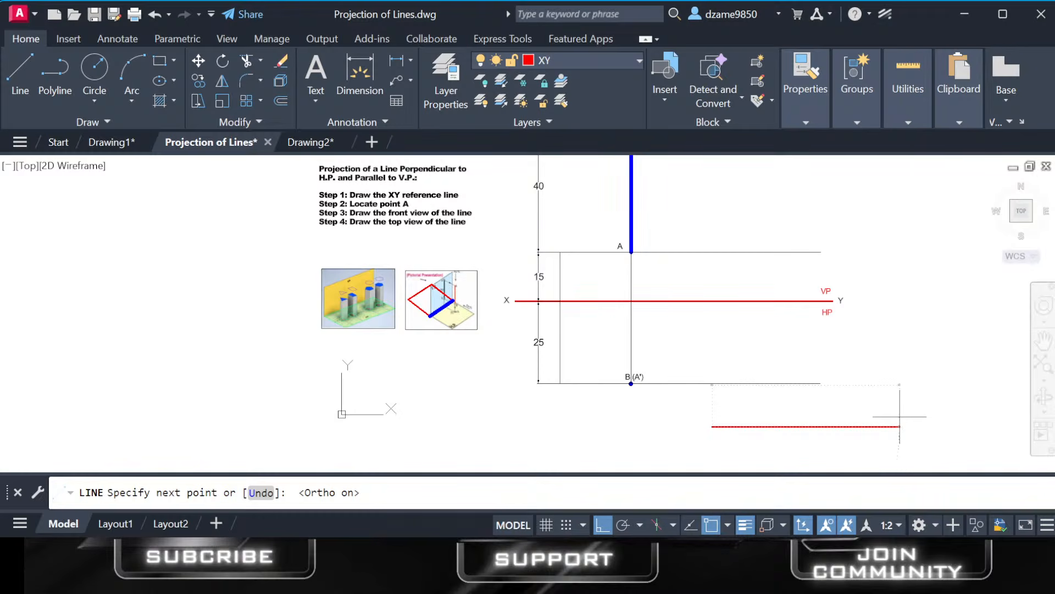
type("50")
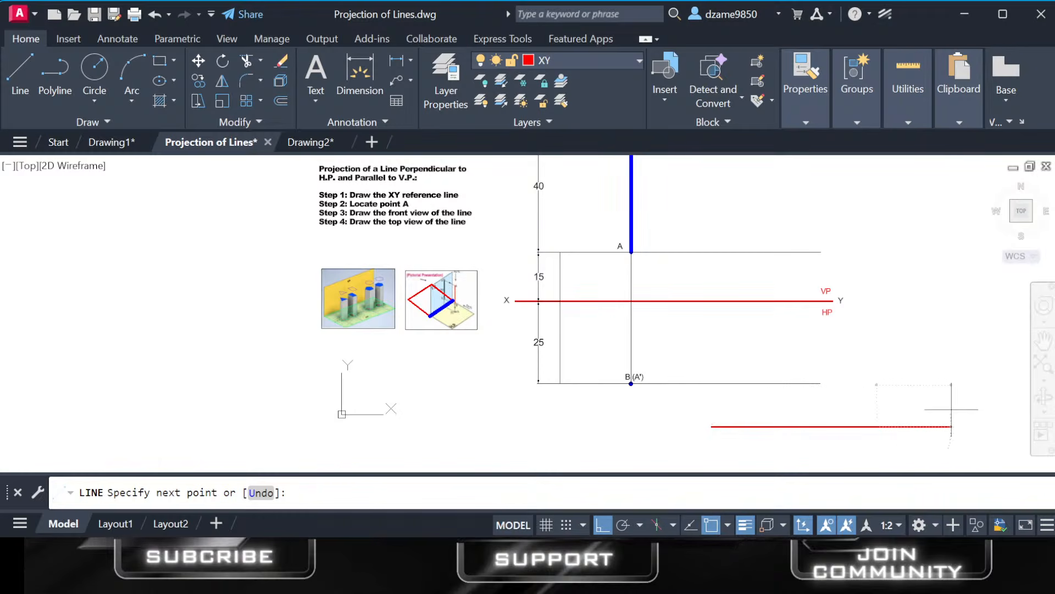
key("Return")
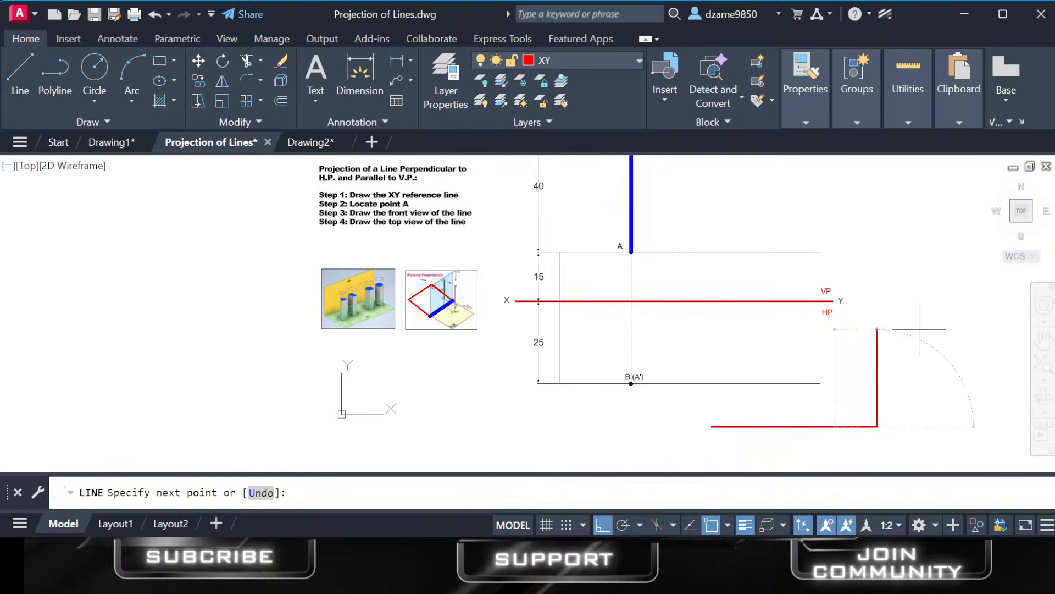
key("Escape")
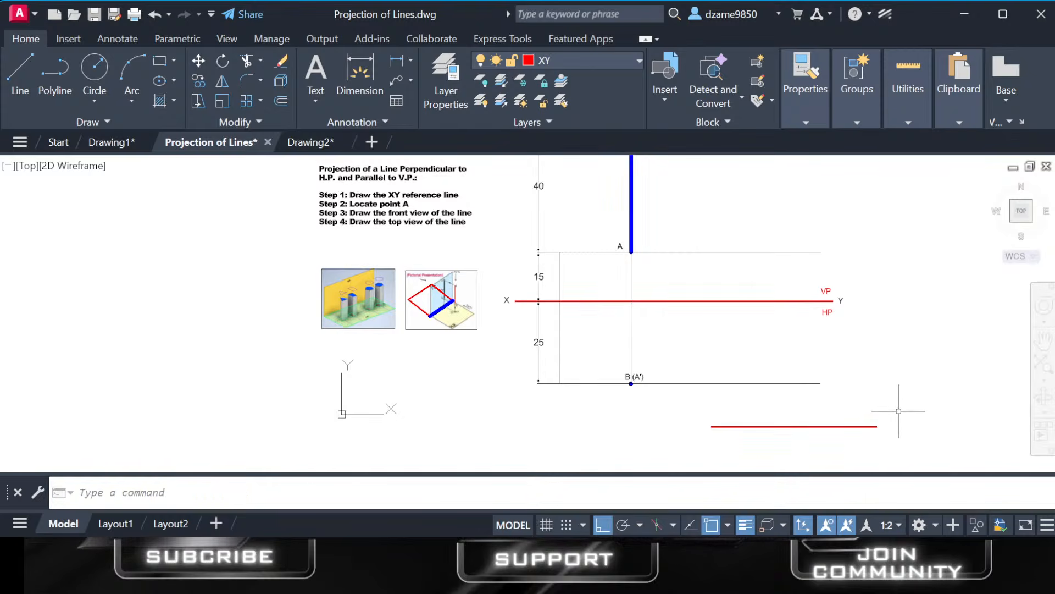
Dimension the length of the horizontal line below the top view from end to end, placing the dimension above it.
scroll(856, 426, "up", 2)
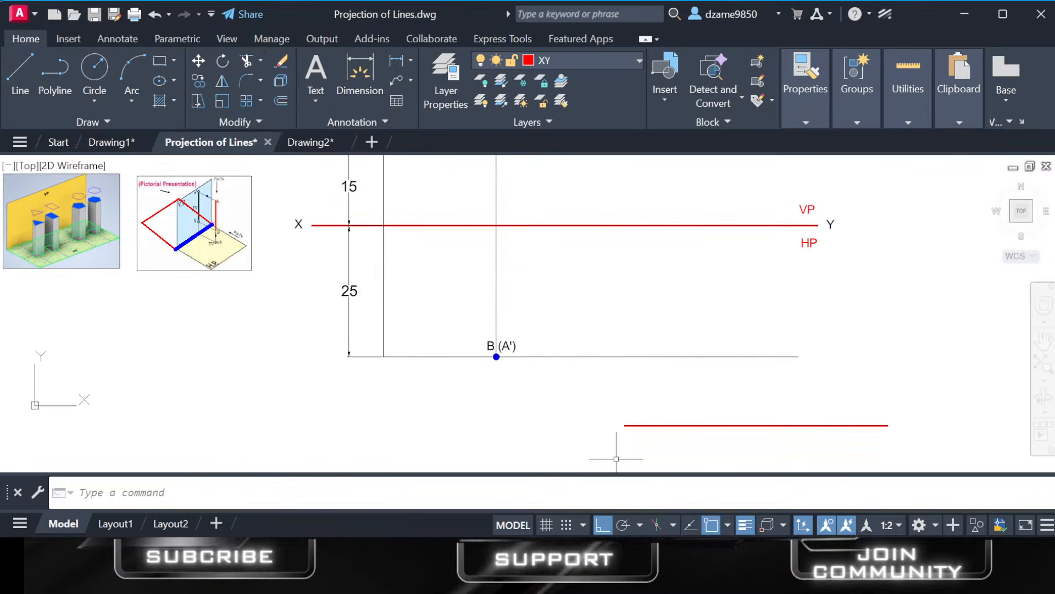
left_click(360, 71)
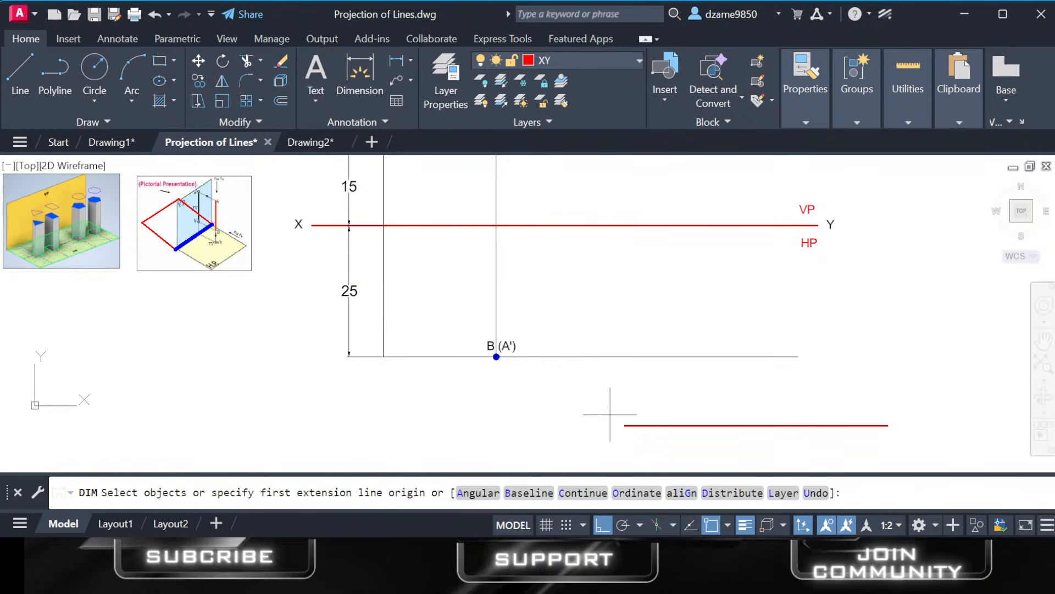
left_click(625, 425)
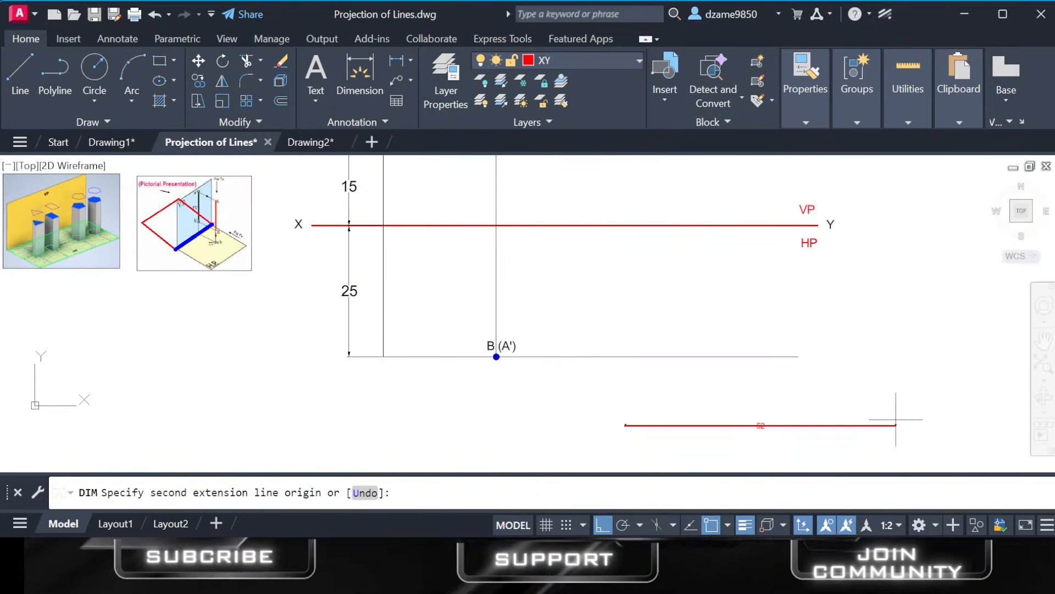
scroll(890, 423, "up", 4)
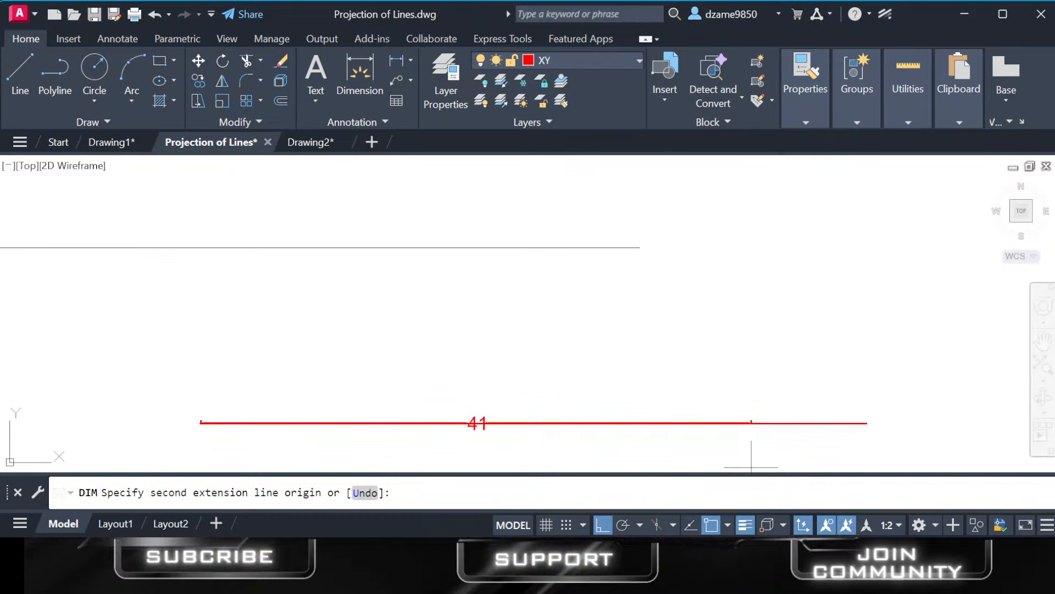
left_click(603, 528)
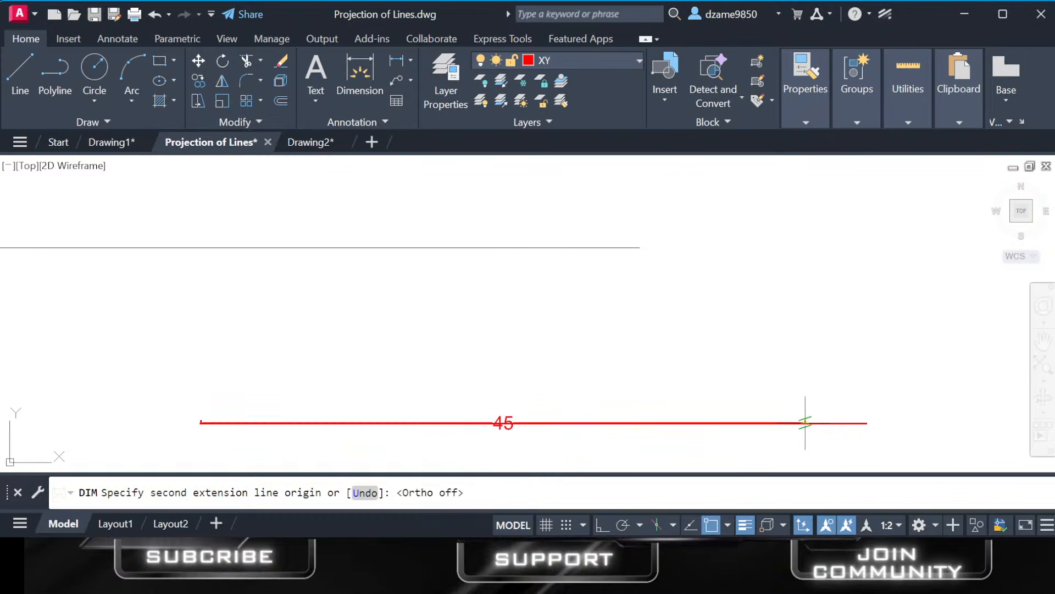
left_click(861, 422)
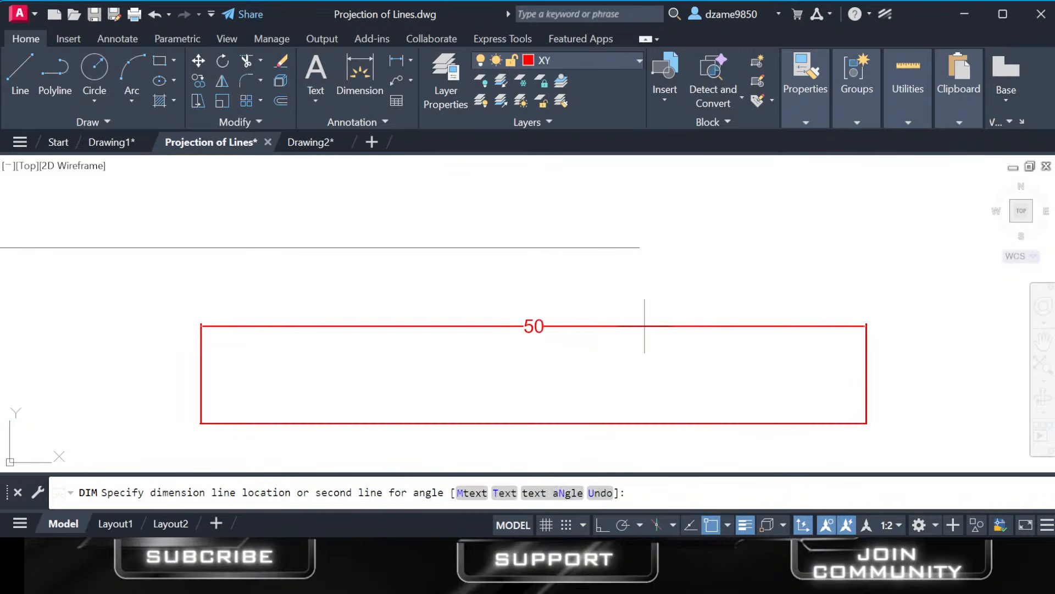
scroll(645, 326, "up", 2)
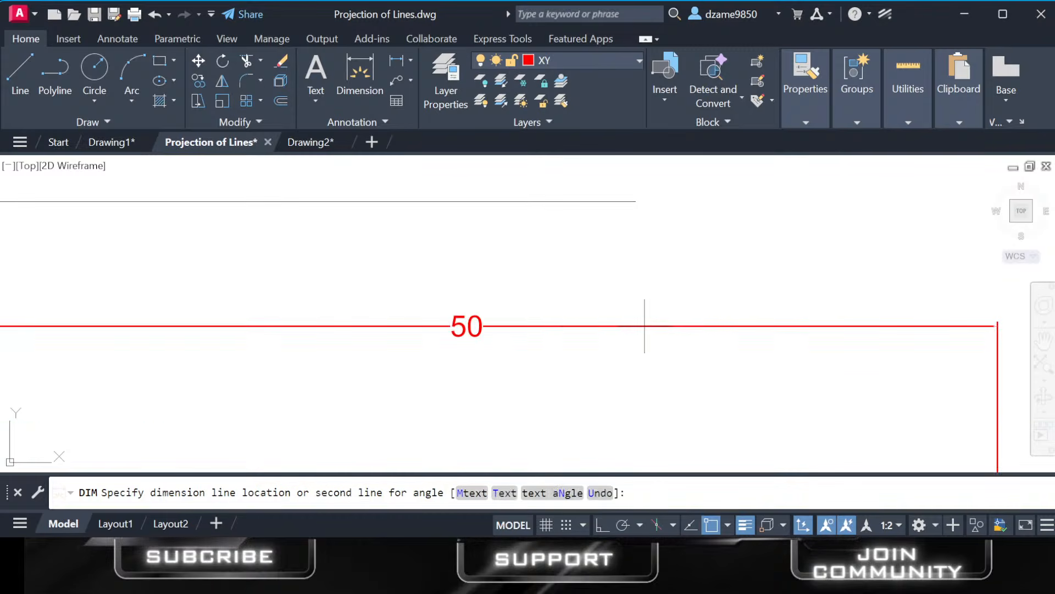
left_click(643, 338)
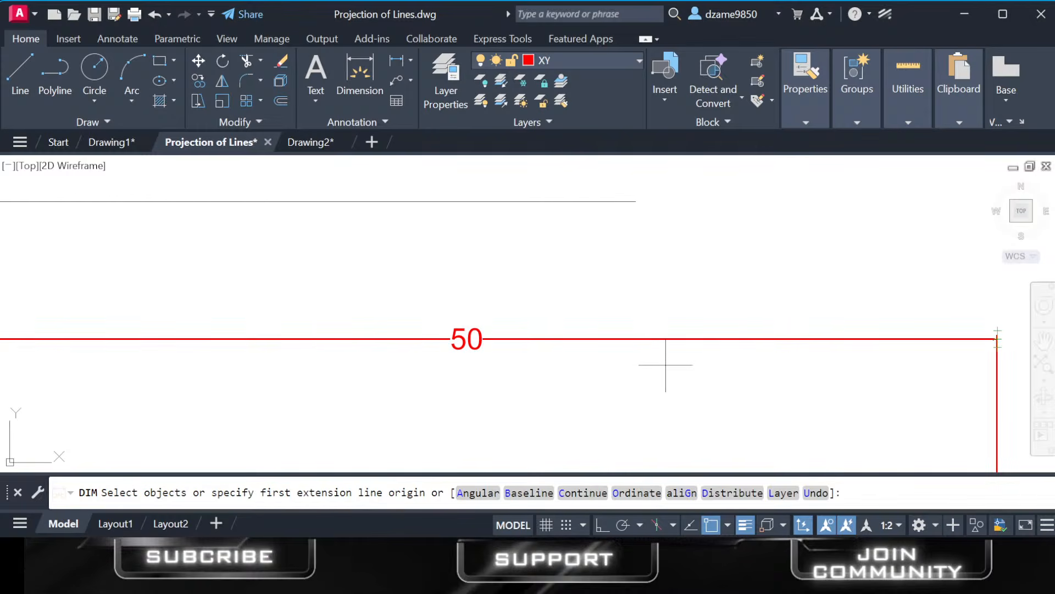
left_click(657, 338)
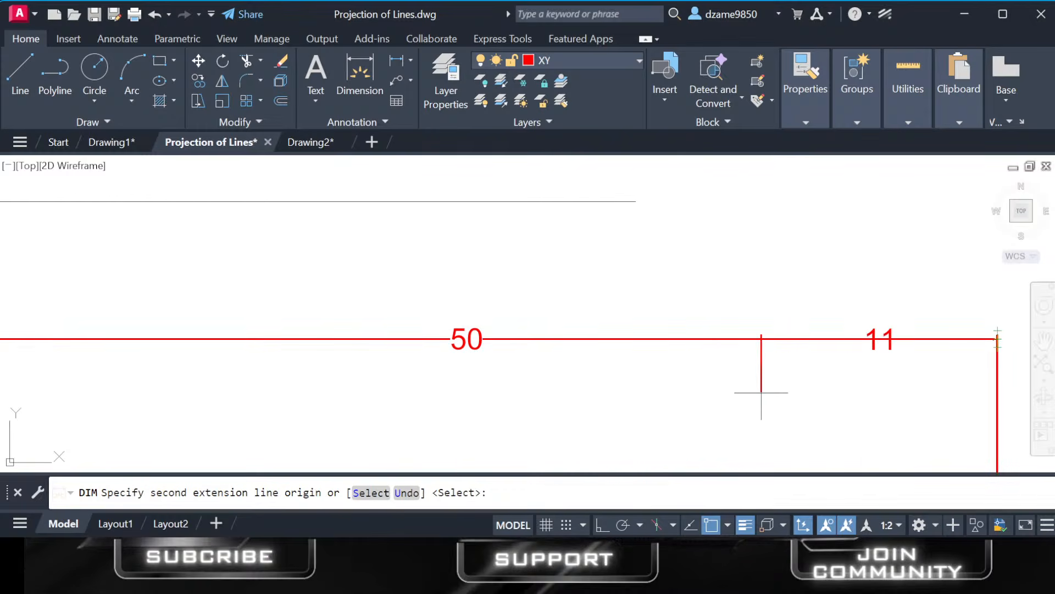
key("Escape")
scroll(761, 393, "down", 3)
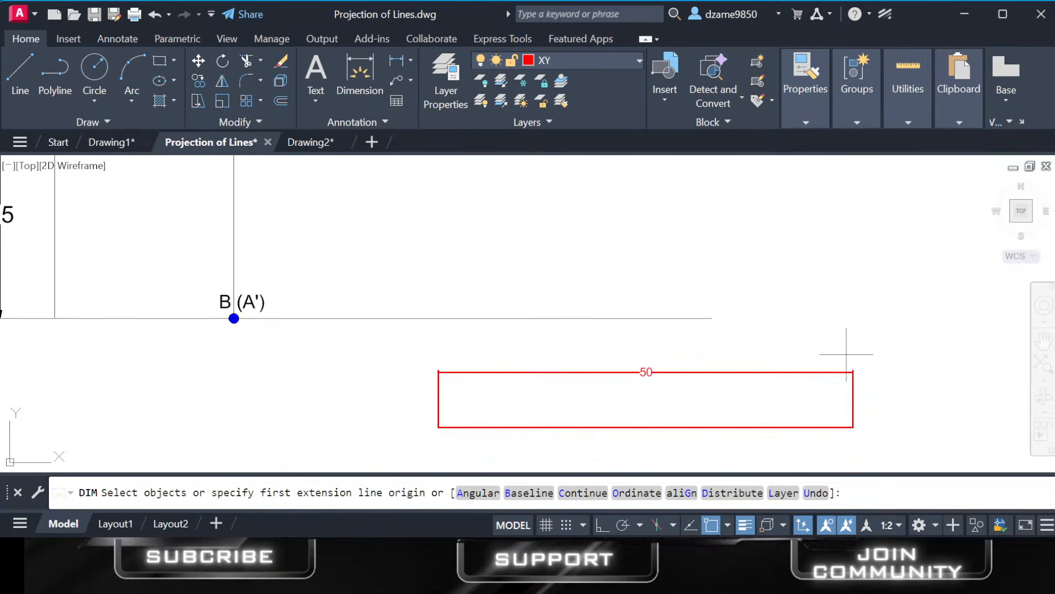
key("Escape")
Delete the horizontal line below the top view together with its dimension.
mouse_move(913, 350)
left_mouse_down()
mouse_move(912, 415)
mouse_move(749, 406)
left_mouse_up()
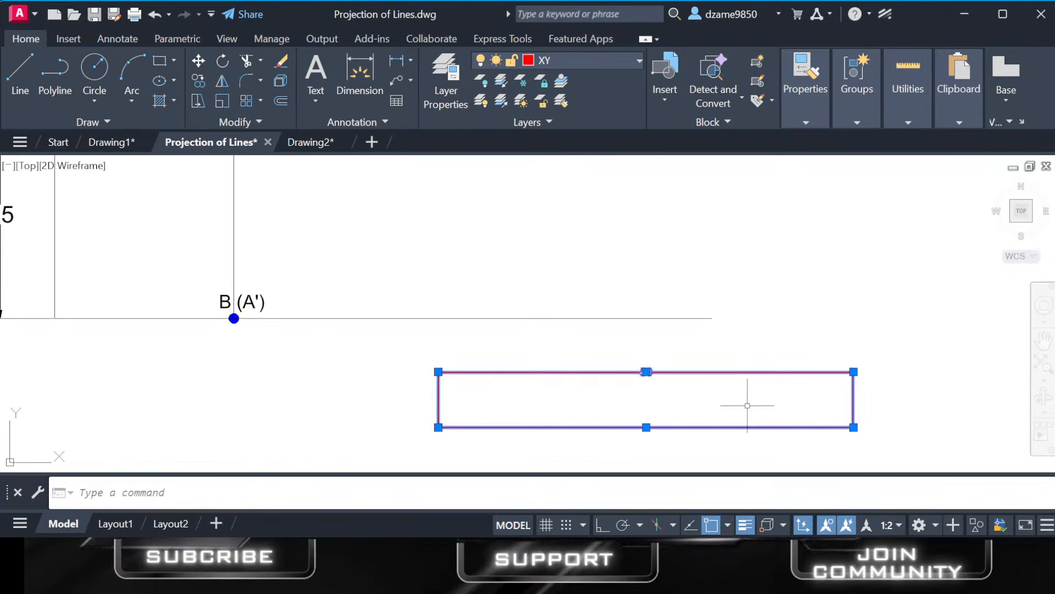
key("Delete")
scroll(301, 324, "down", 4)
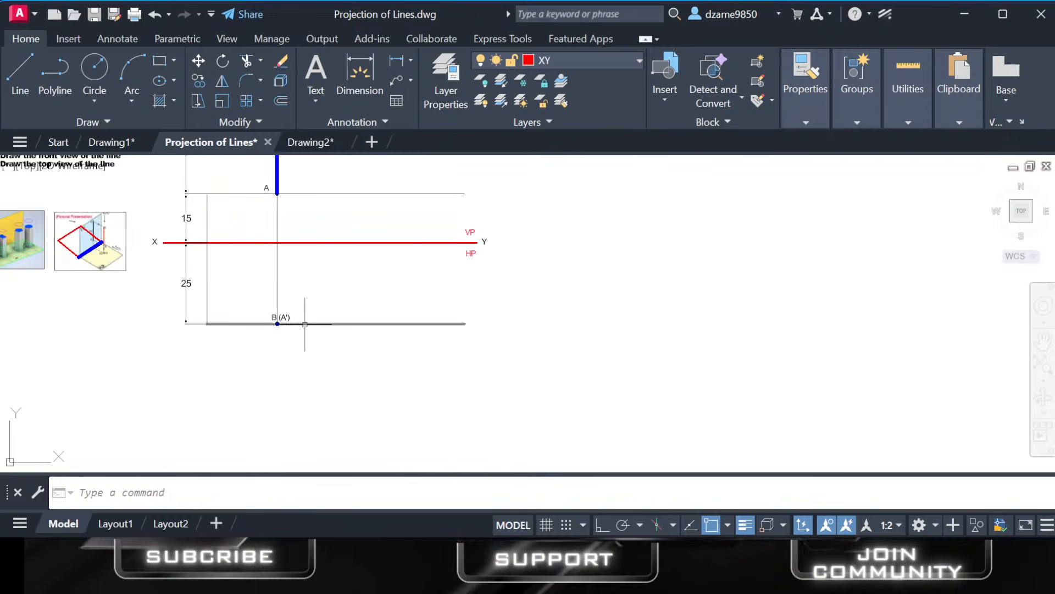
left_click(467, 566)
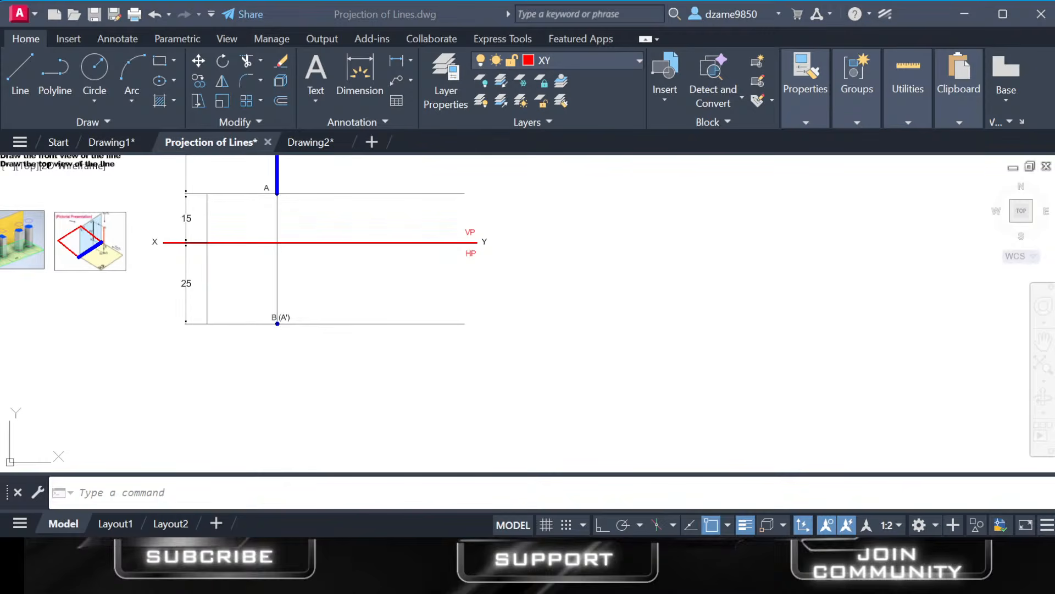
left_click(965, 13)
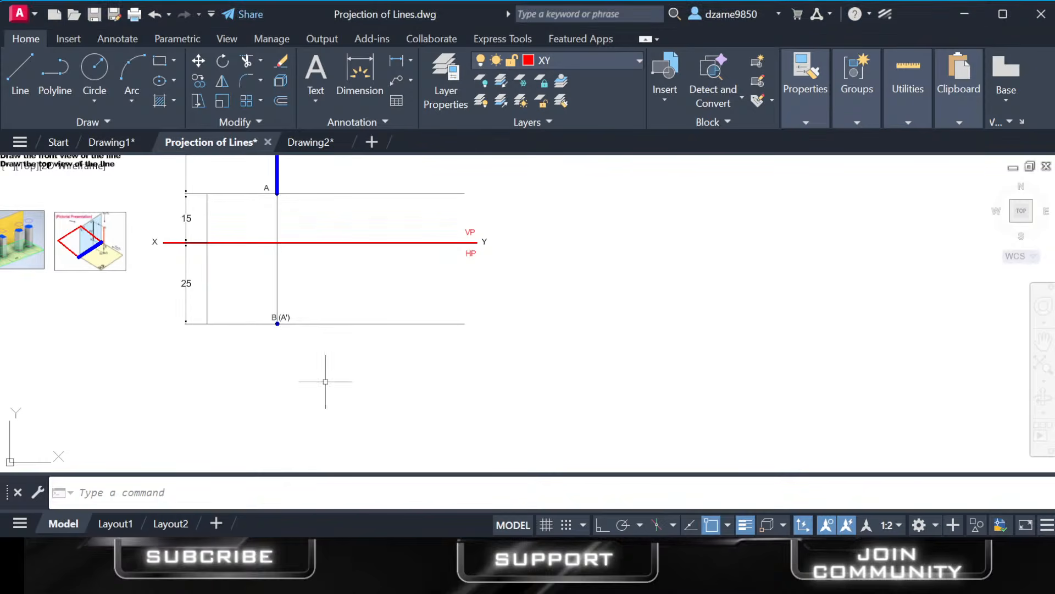
Examine line AB and its FV and TV projections in the pictorial presentation image.
middle_click_drag(191, 303, 368, 324)
scroll(269, 259, "up", 4)
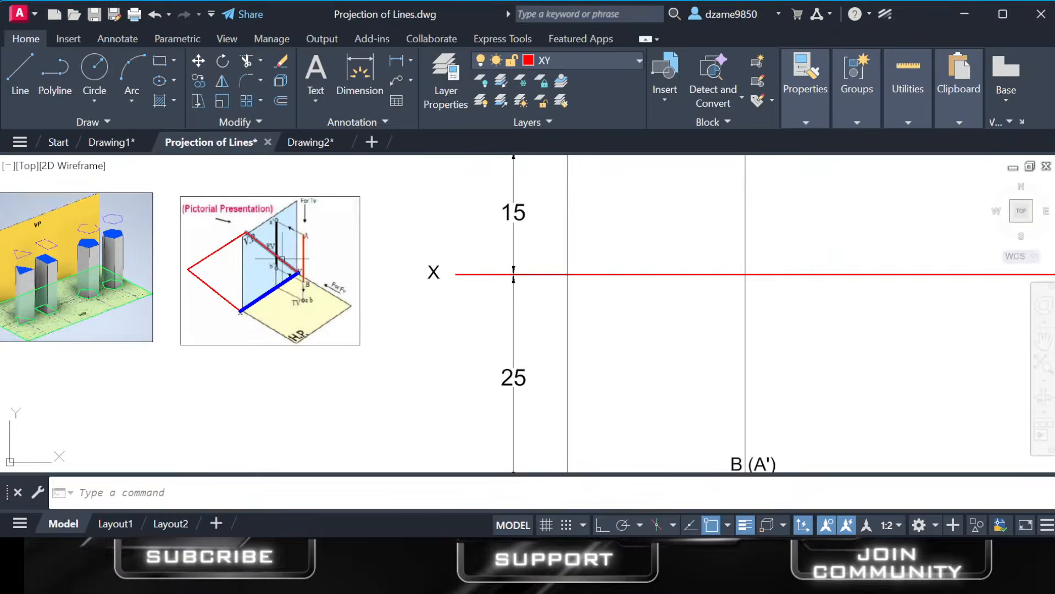
scroll(281, 259, "up", 5)
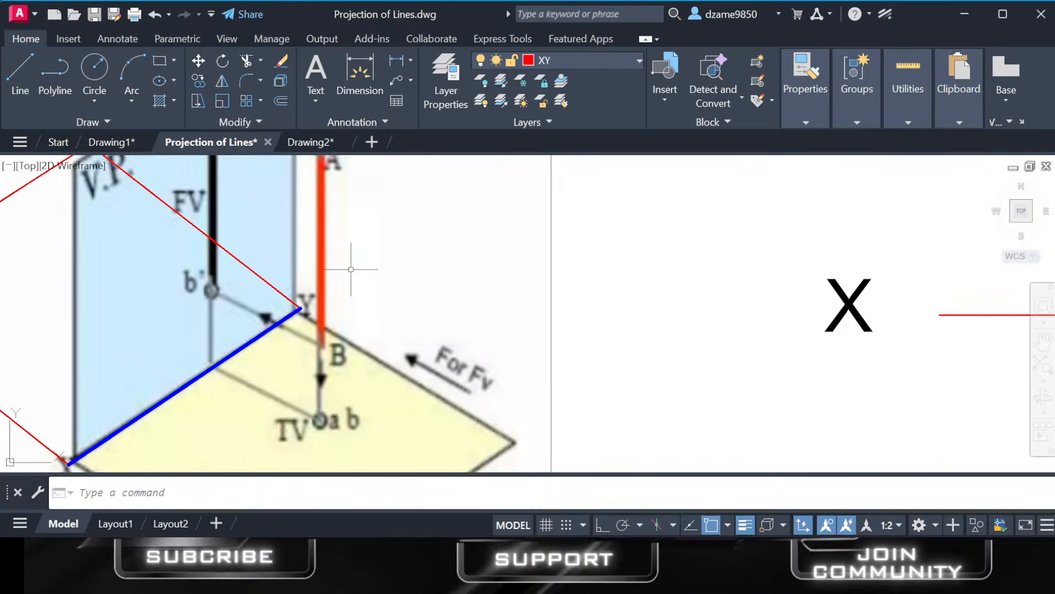
Draw a two-segment line on the pictorial presentation image, from the V.P.'s outer edge across the blue XY line, then straight down to the H.P. edge.
scroll(351, 270, "down", 2)
middle_click_drag(405, 290, 420, 298)
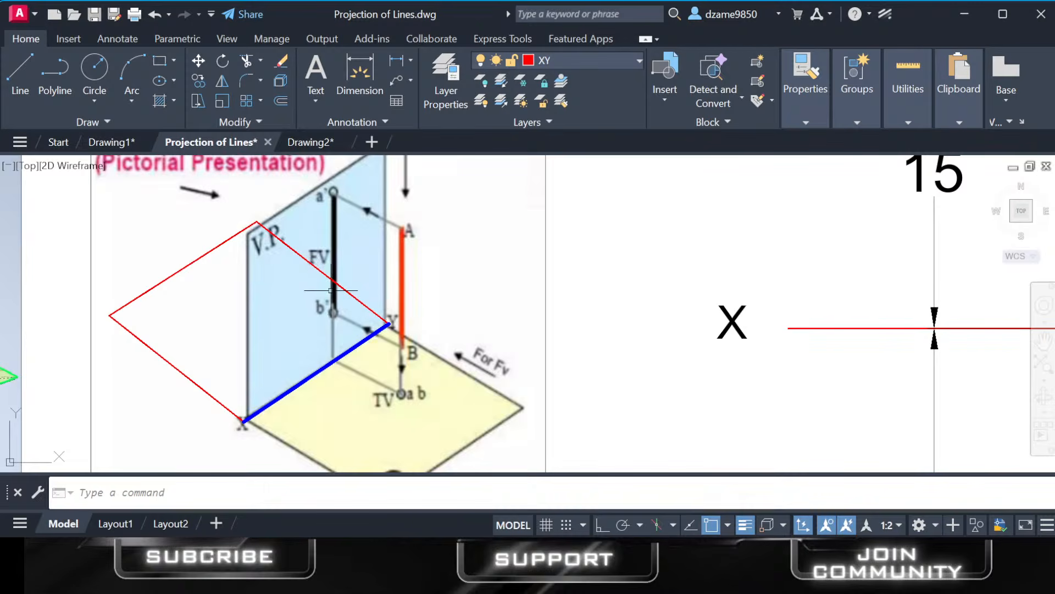
scroll(395, 398, "down", 2)
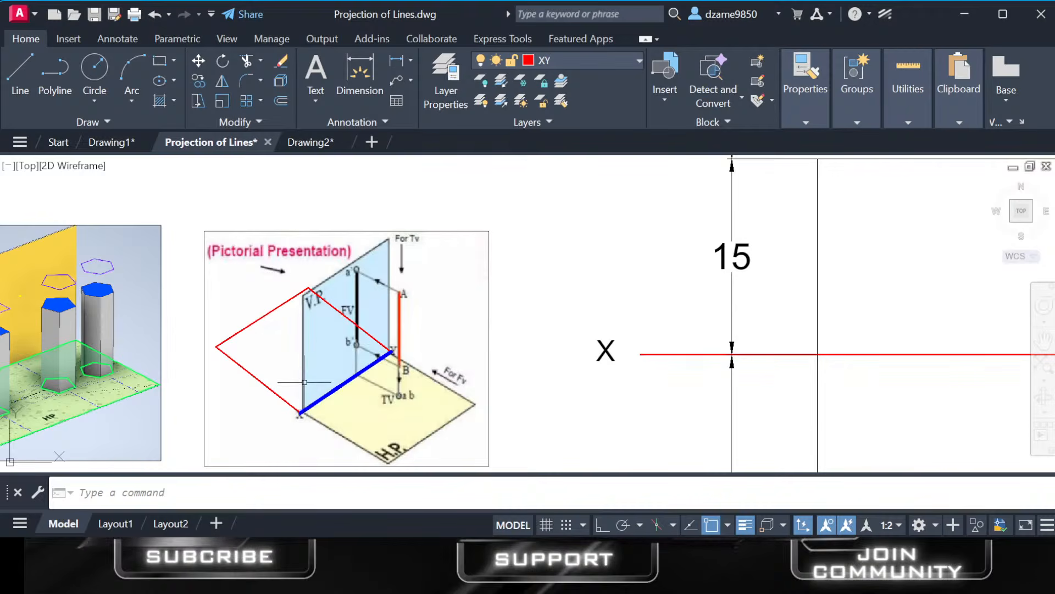
left_click(20, 66)
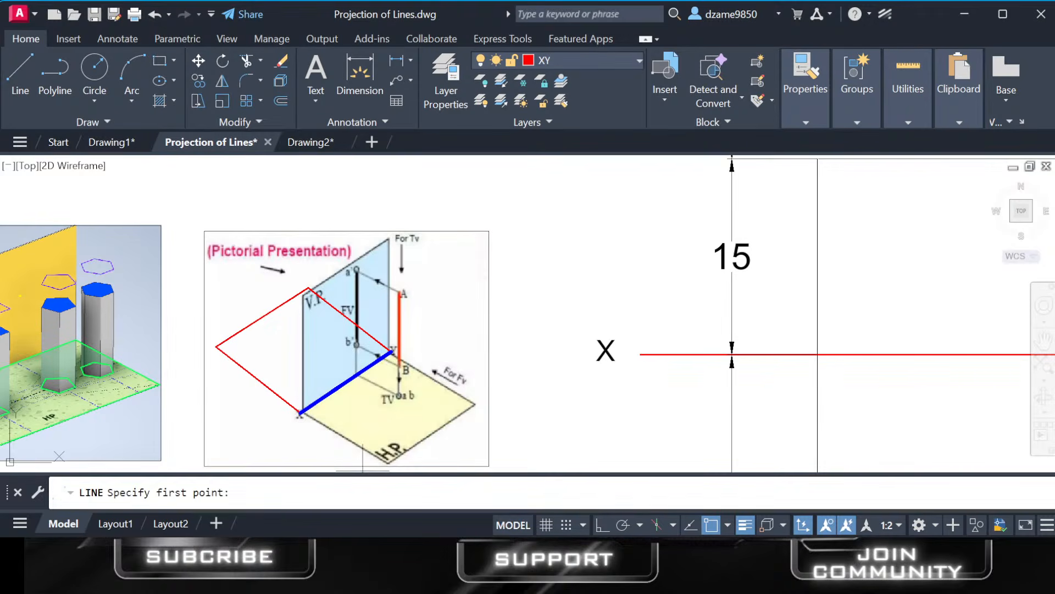
left_click(302, 377)
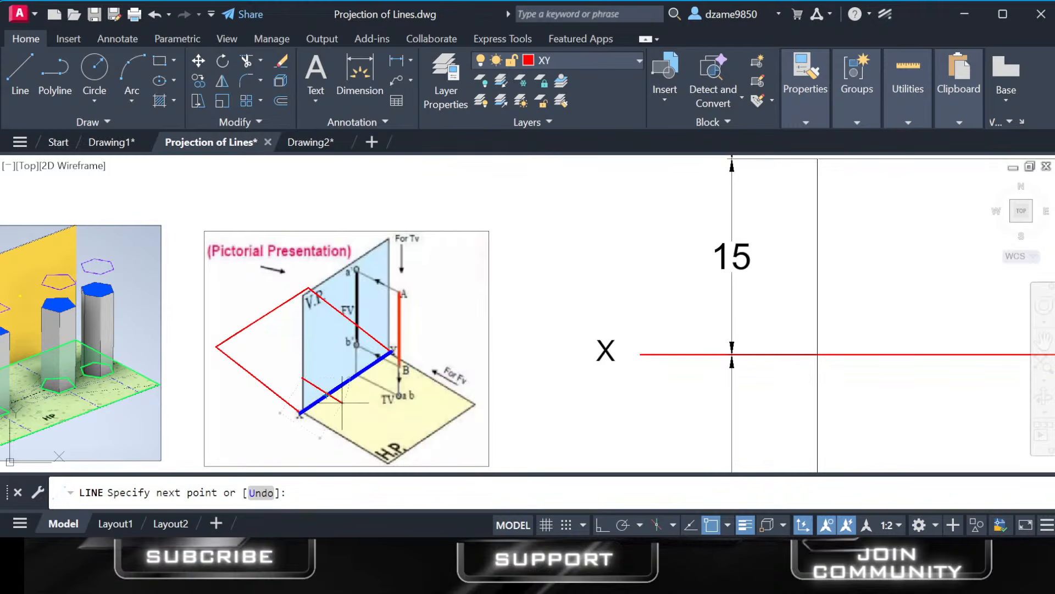
left_click(342, 432)
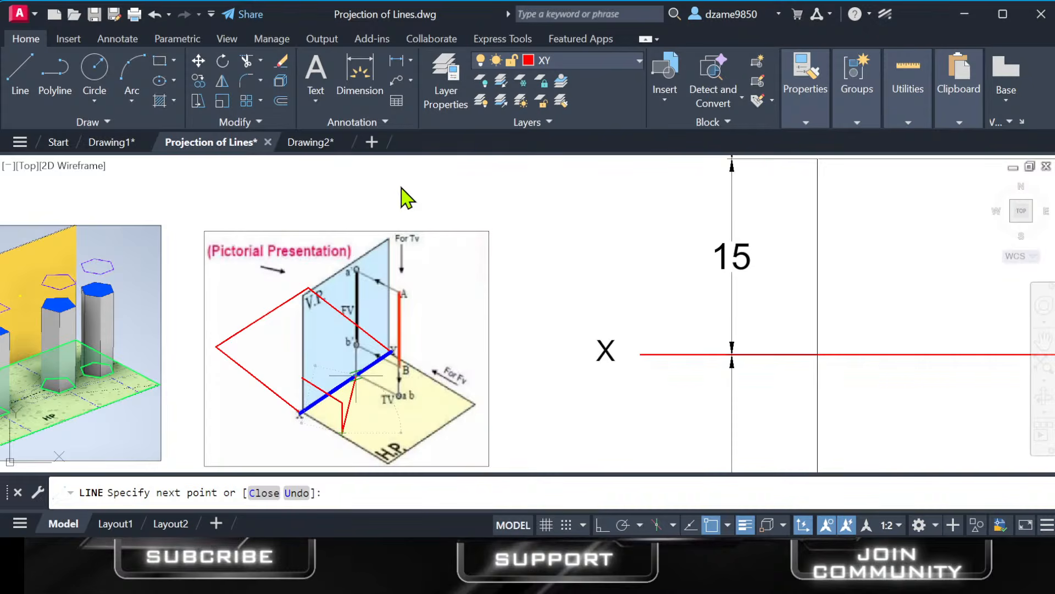
key("Escape")
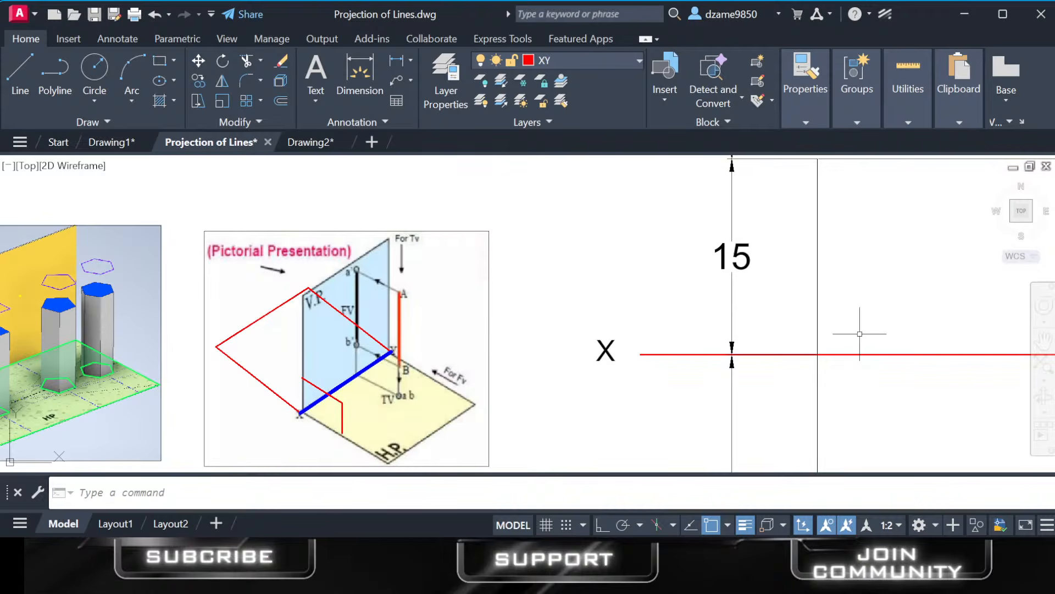
Examine line AB and its projections in the pictorial presentation image, and compare them with the front view of the drawing.
key("alt+Tab")
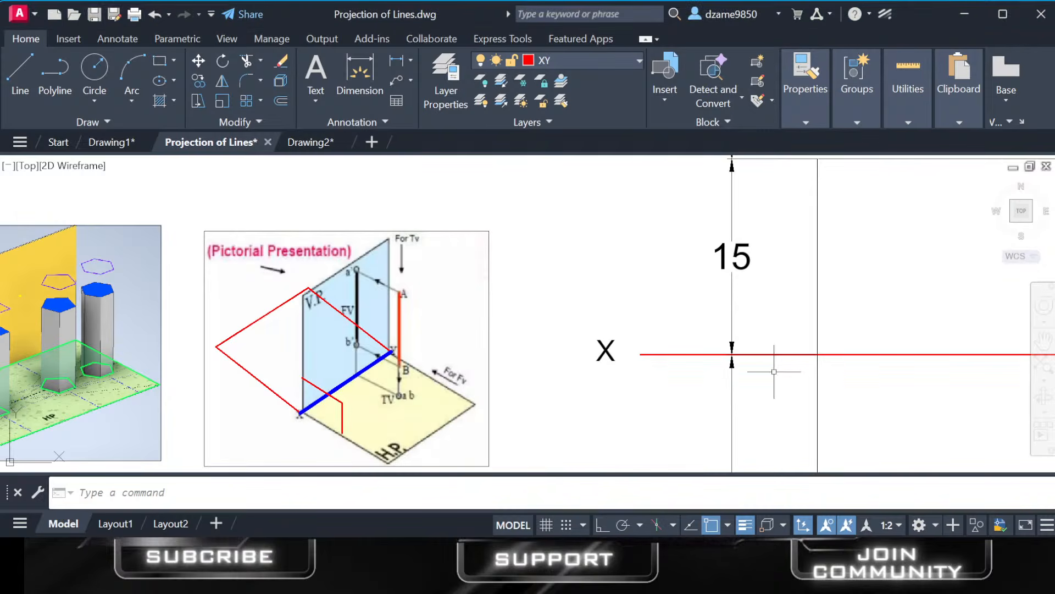
scroll(408, 379, "up", 4)
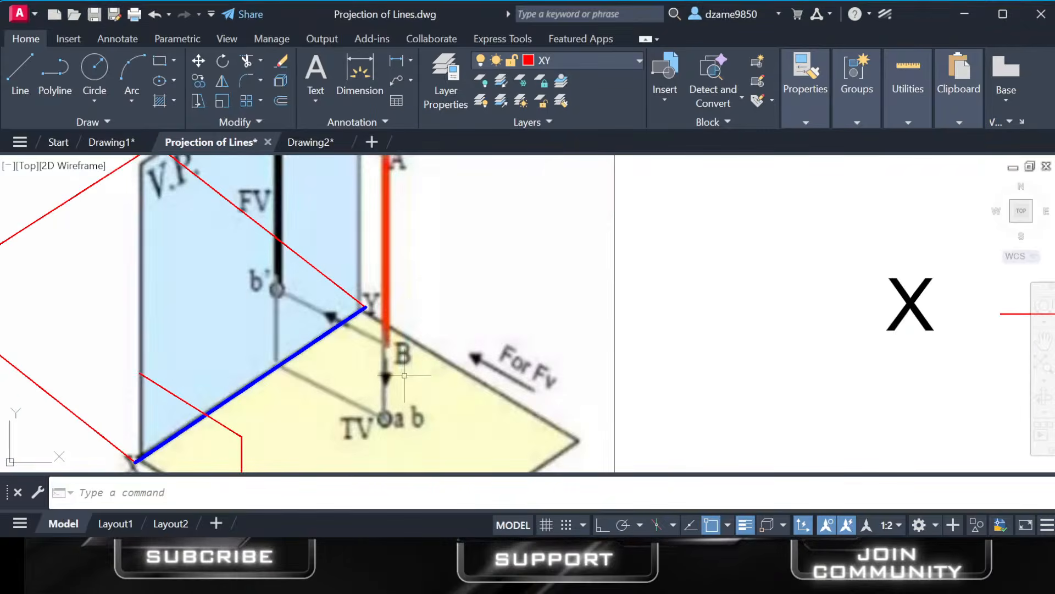
middle_click_drag(413, 317, 408, 361)
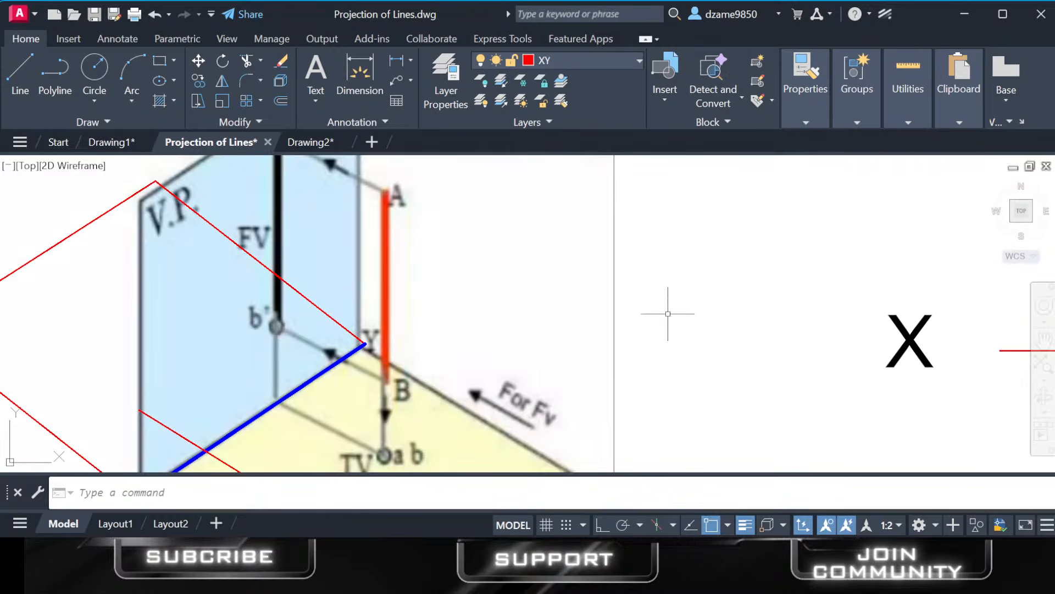
scroll(668, 313, "down", 6)
middle_click_drag(755, 334, 660, 416)
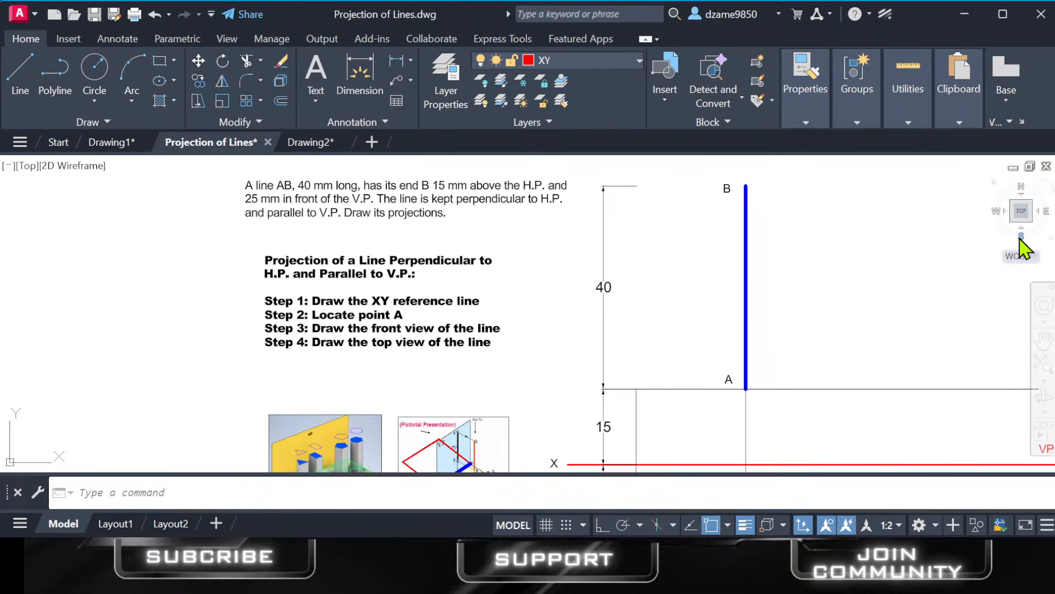
View the projections of line AB from the SE Isometric direction, including the front view and the red viewing arrow.
left_click(1022, 211)
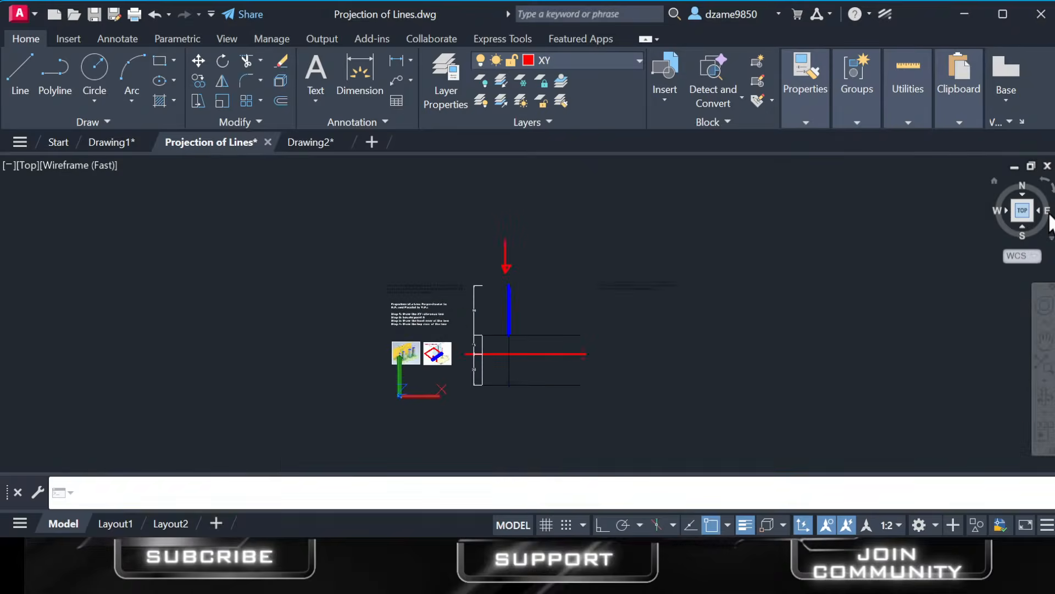
scroll(501, 306, "up", 4)
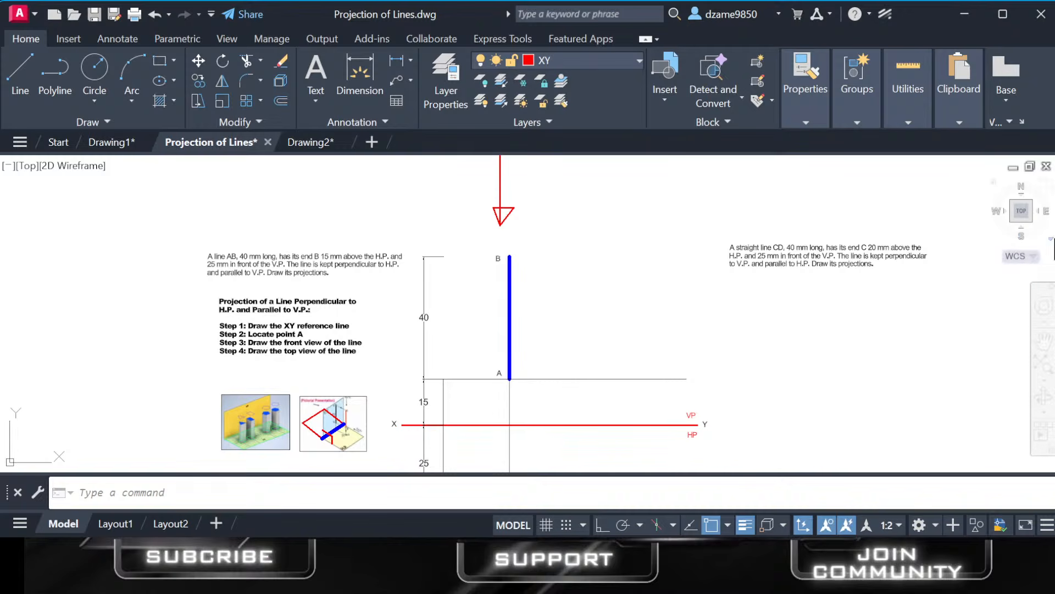
left_click(1033, 222)
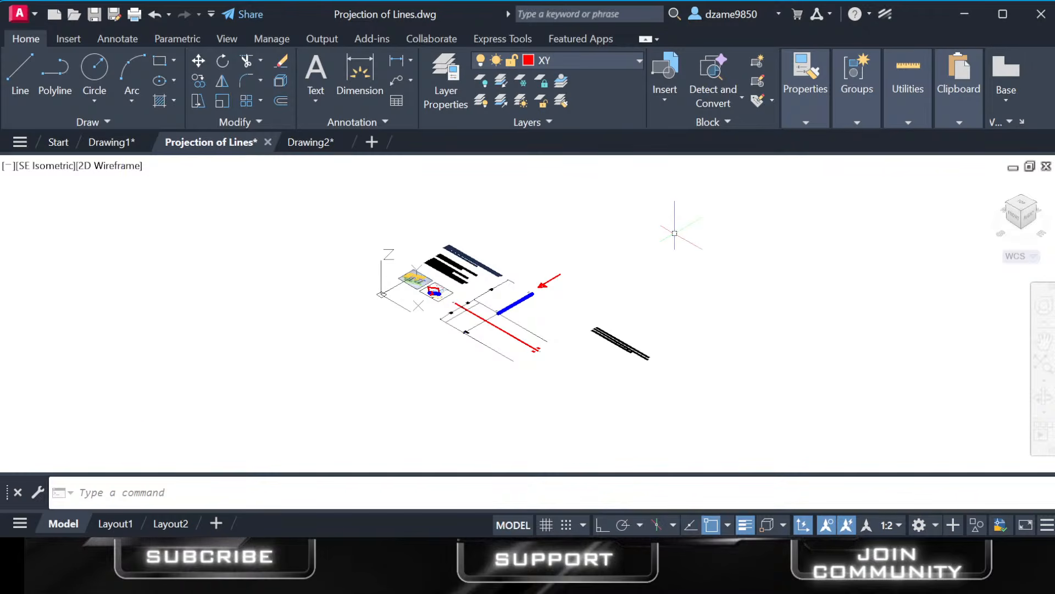
scroll(516, 331, "up", 6)
middle_click_drag(566, 349, 565, 365)
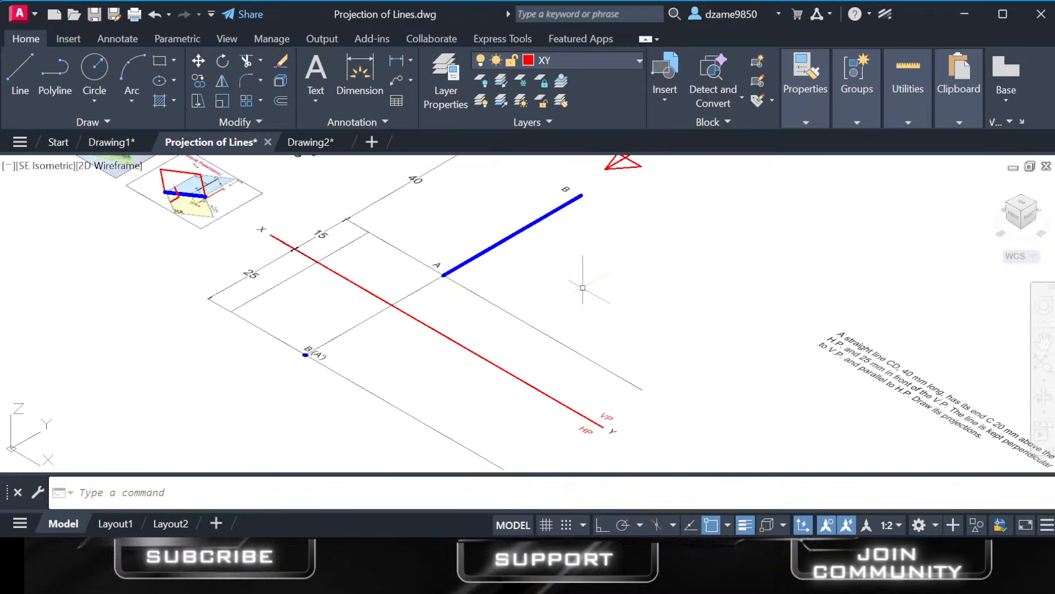
middle_click_drag(584, 287, 547, 392)
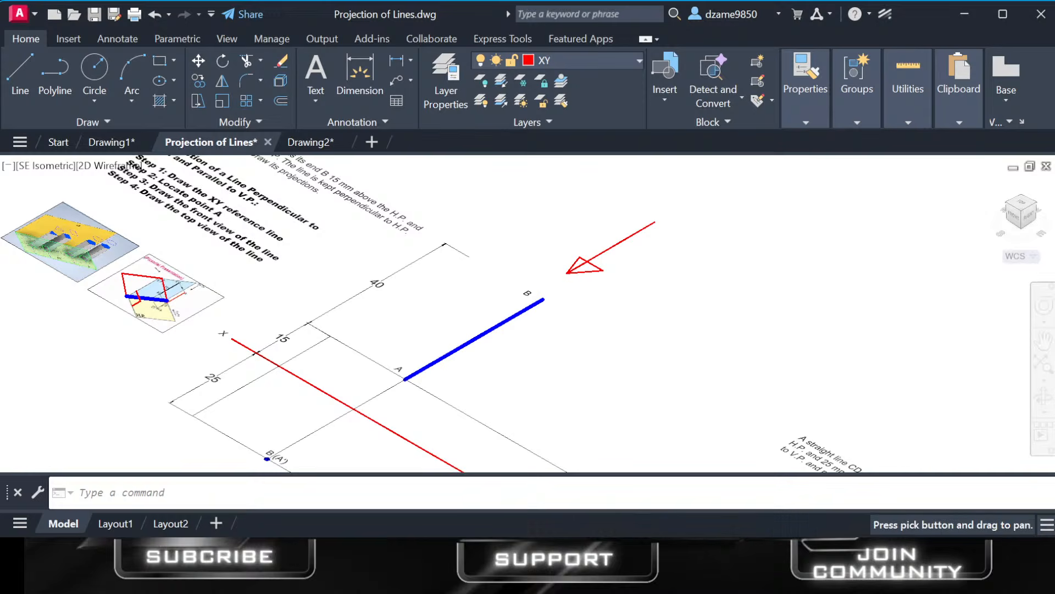
Return to the Top view and compare the projections of line AB with the pictorial presentation image.
left_click(1020, 203)
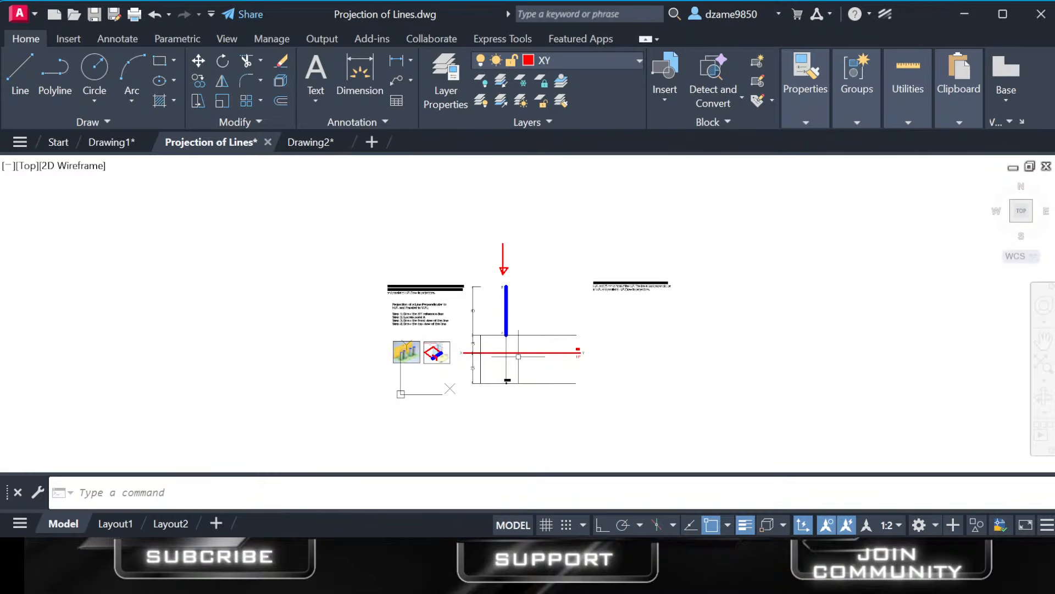
scroll(515, 371, "up", 4)
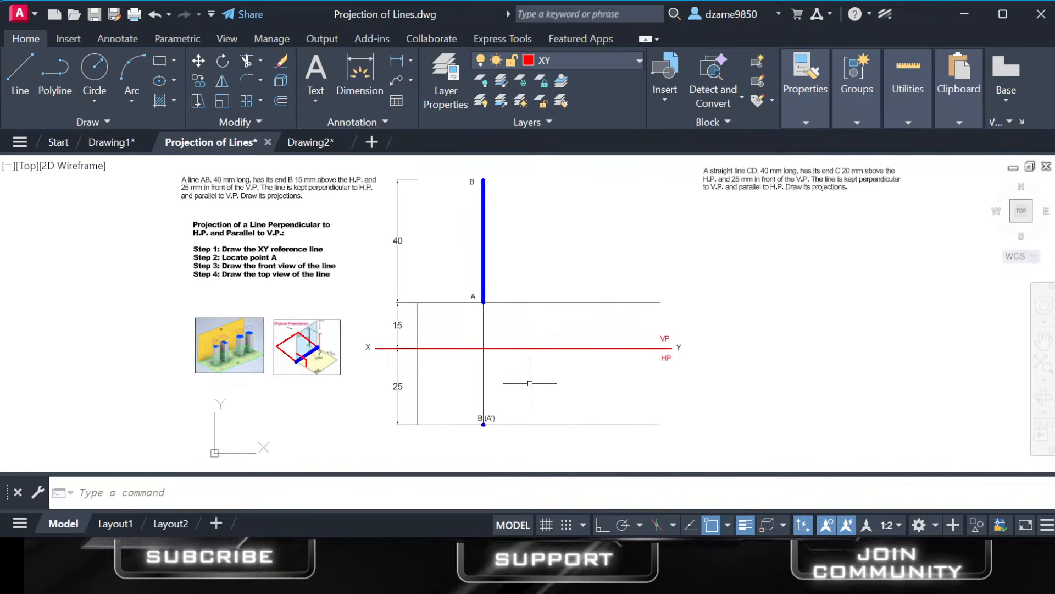
scroll(303, 350, "up", 6)
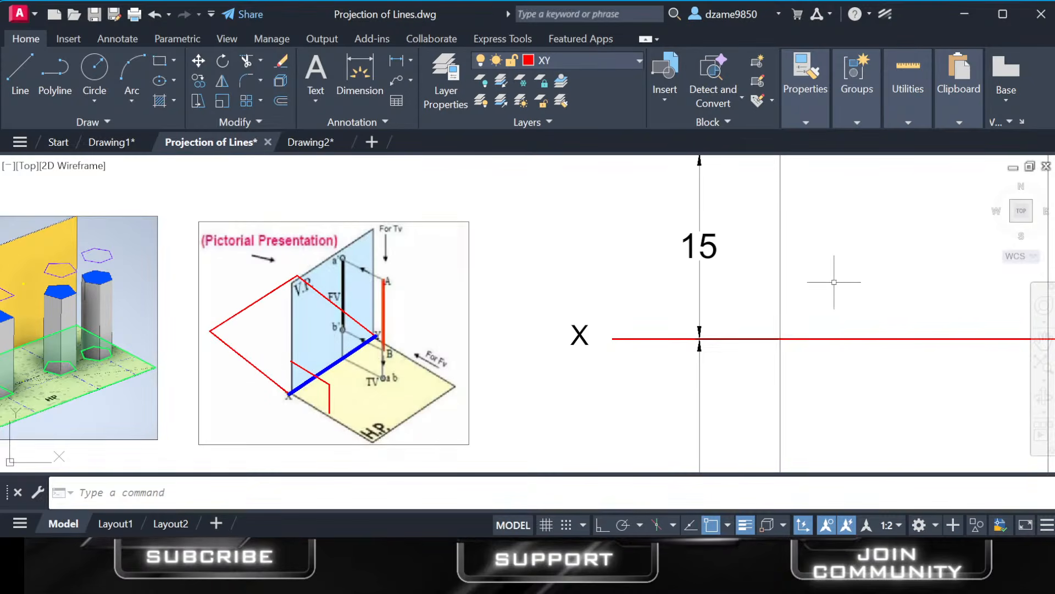
scroll(836, 282, "down", 3)
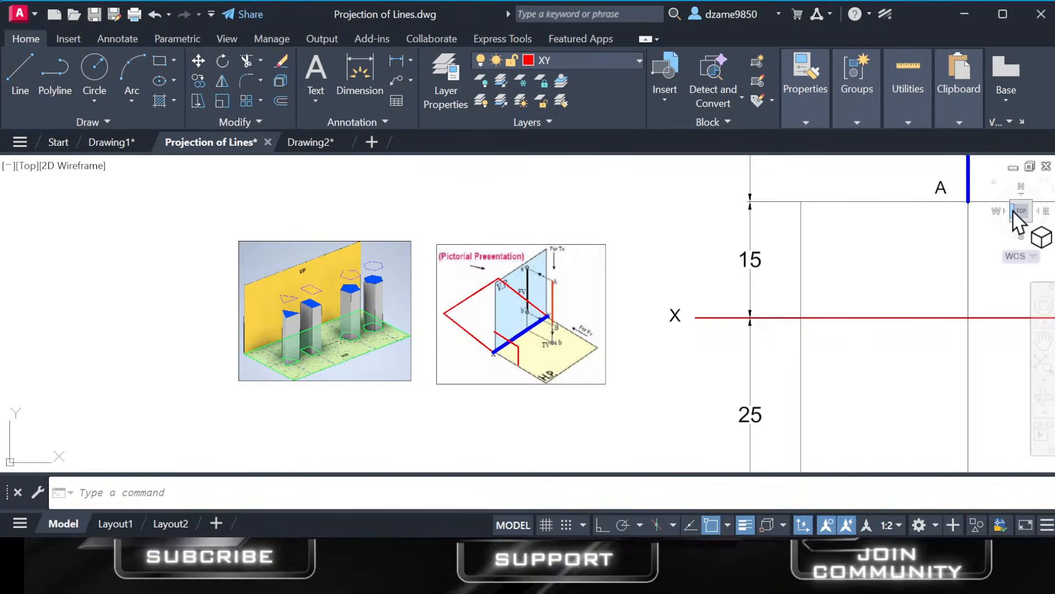
Turn the drawing to an isometric view from the southwest and examine line AB, the XY line and the reference images.
mouse_move(1003, 219)
left_mouse_down()
mouse_move(1013, 212)
mouse_move(945, 276)
left_mouse_up()
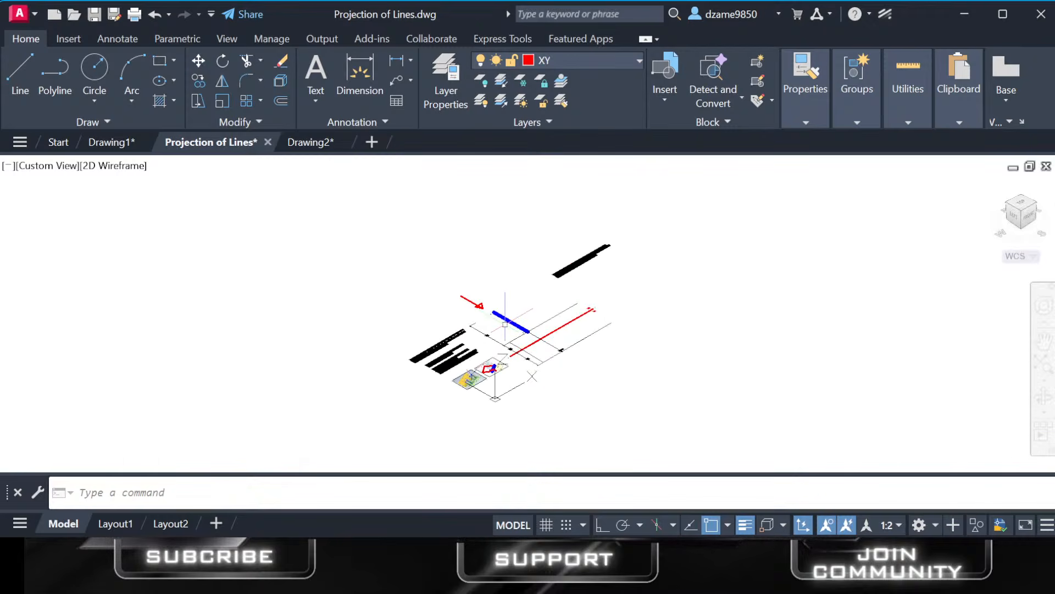
scroll(499, 347, "up", 4)
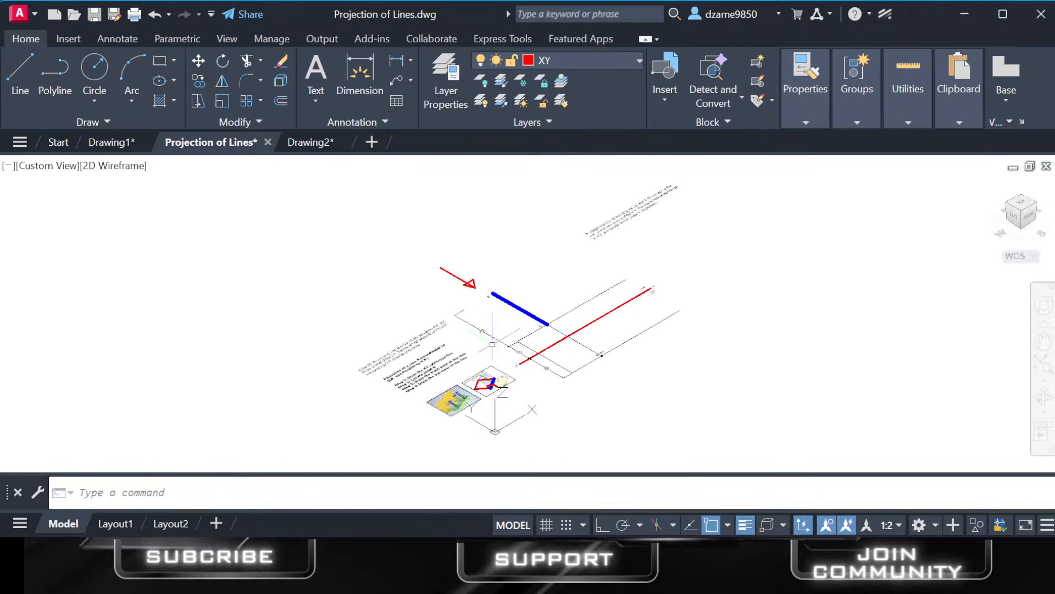
scroll(566, 347, "up", 2)
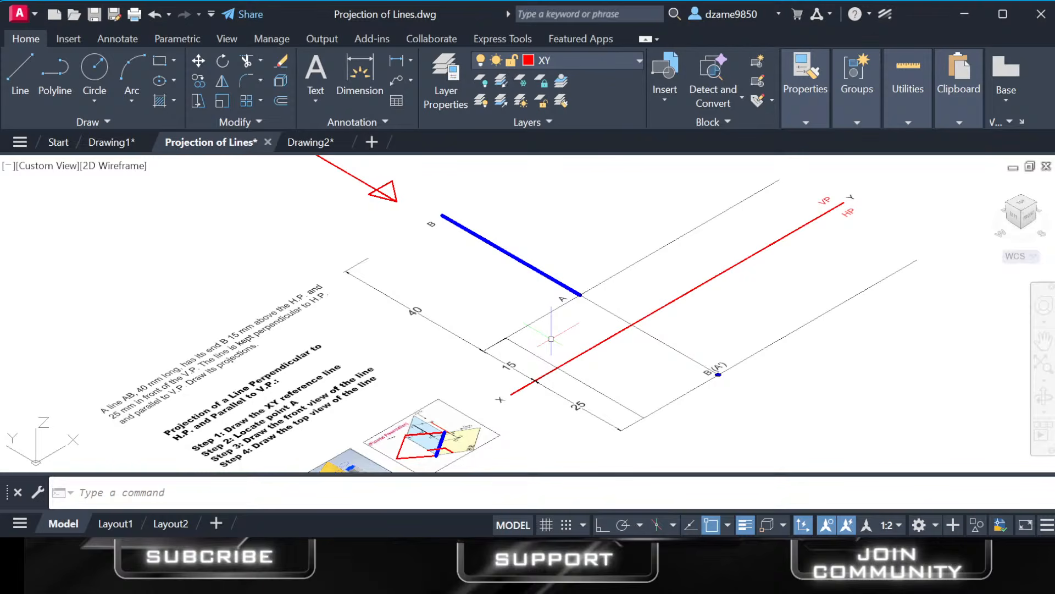
middle_click_drag(552, 339, 552, 277)
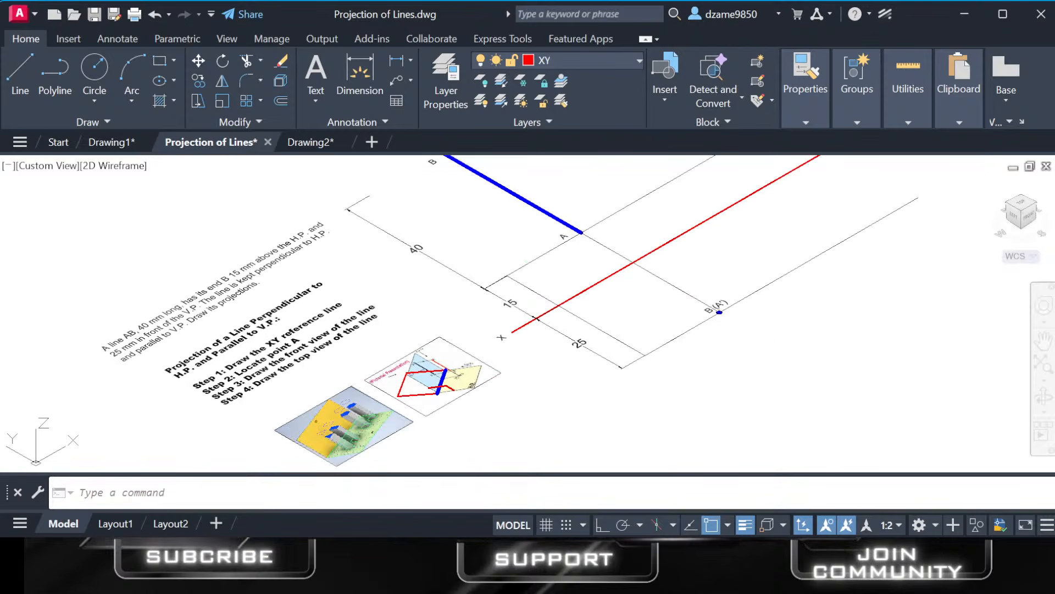
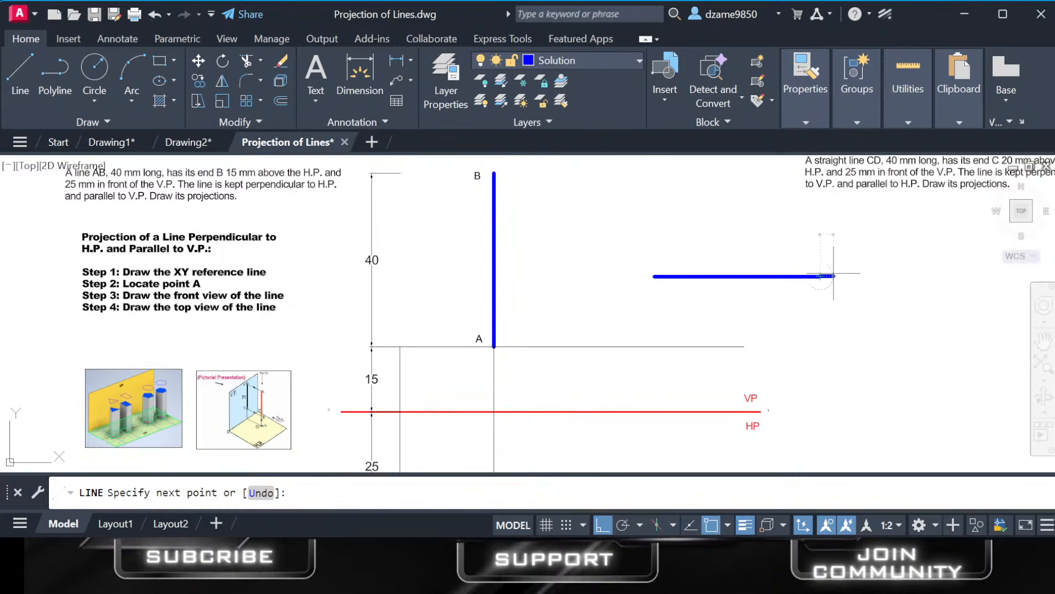
Draw a closed triangular arrowhead freehand at the end of the horizontal blue line nearest line AB, with Ortho turned off.
key("Escape")
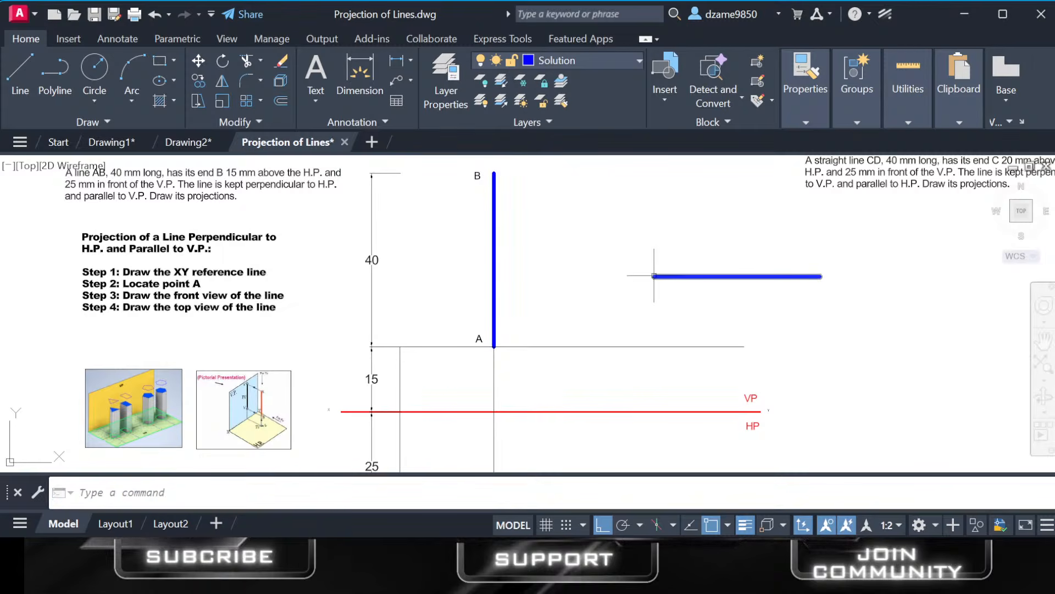
left_click(19, 70)
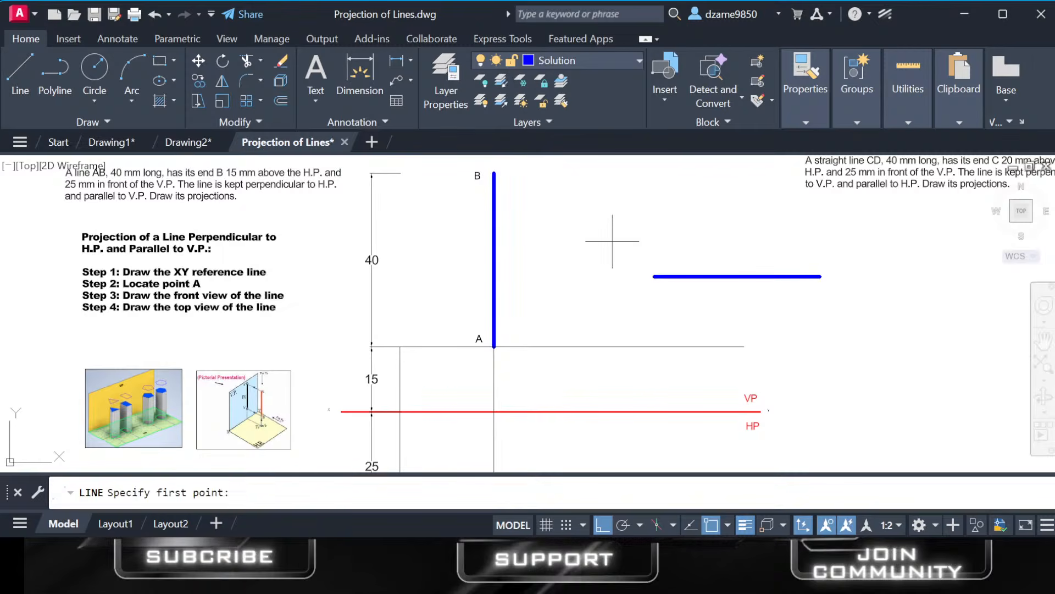
left_click(655, 276)
key("F8")
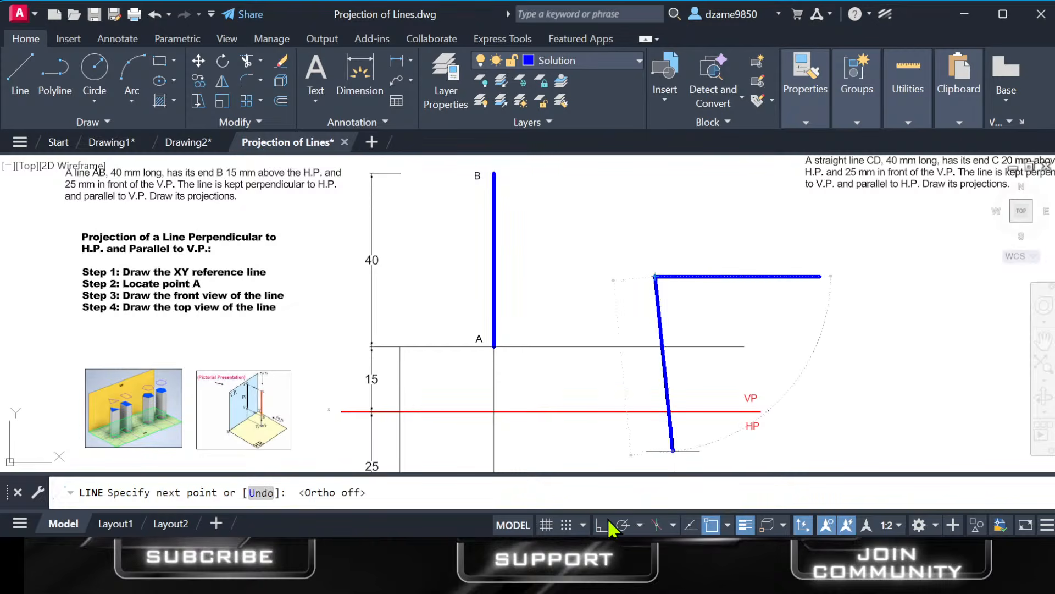
left_click(680, 262)
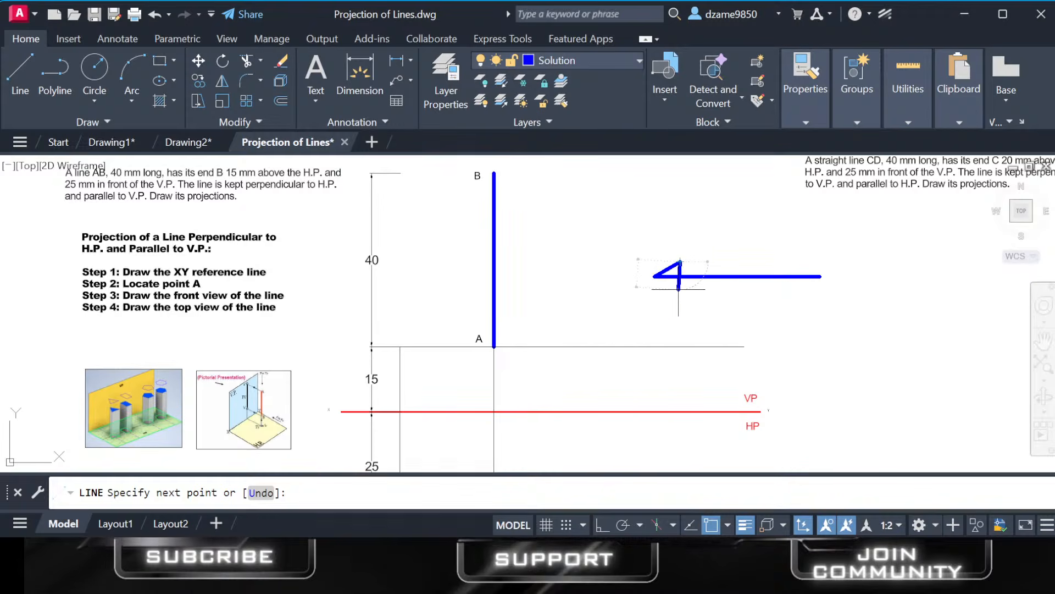
left_click(679, 288)
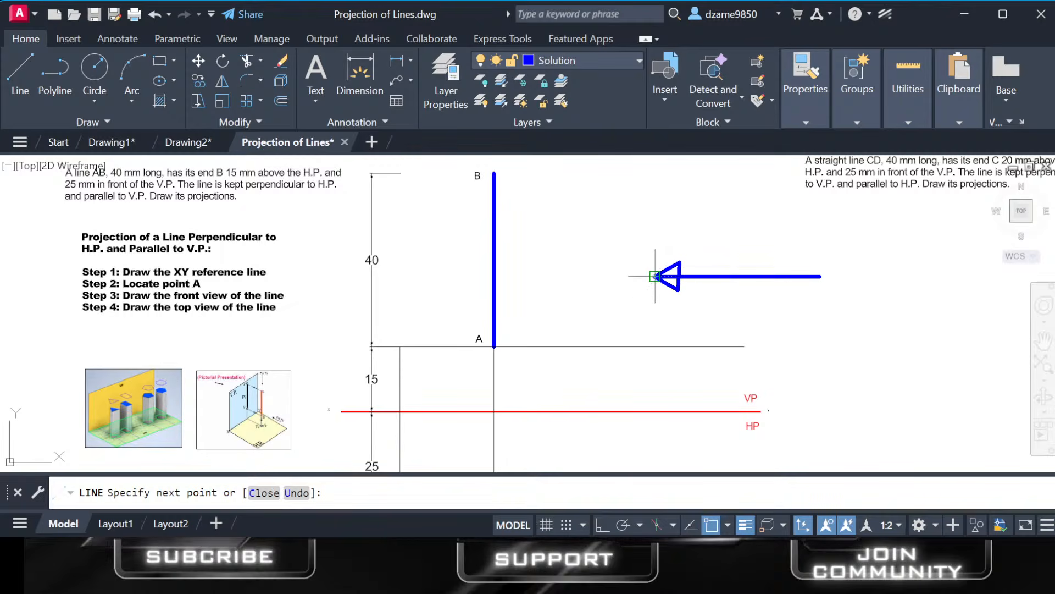
left_click(655, 276)
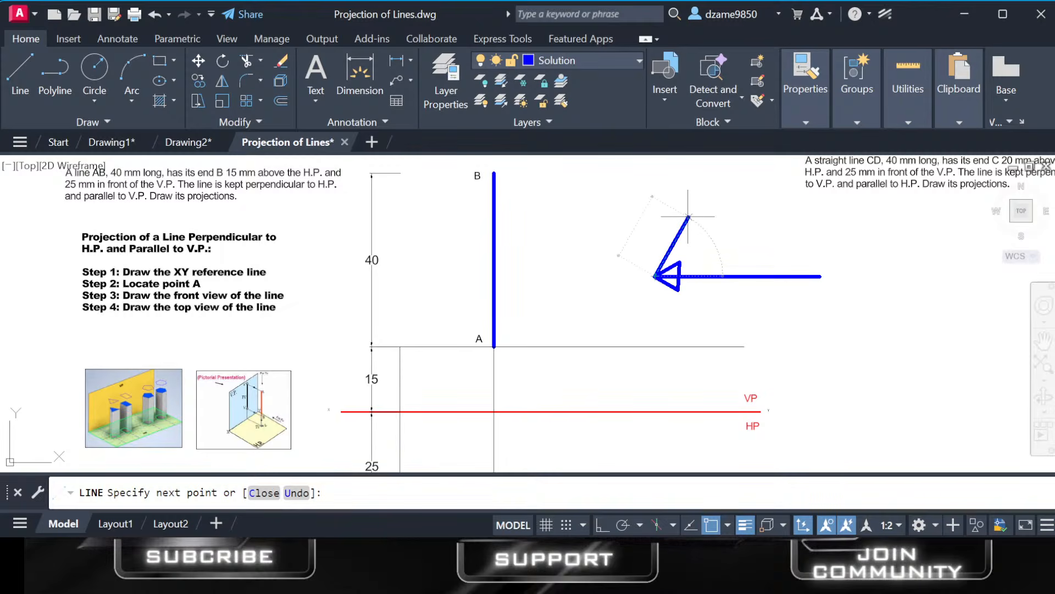
key("Escape")
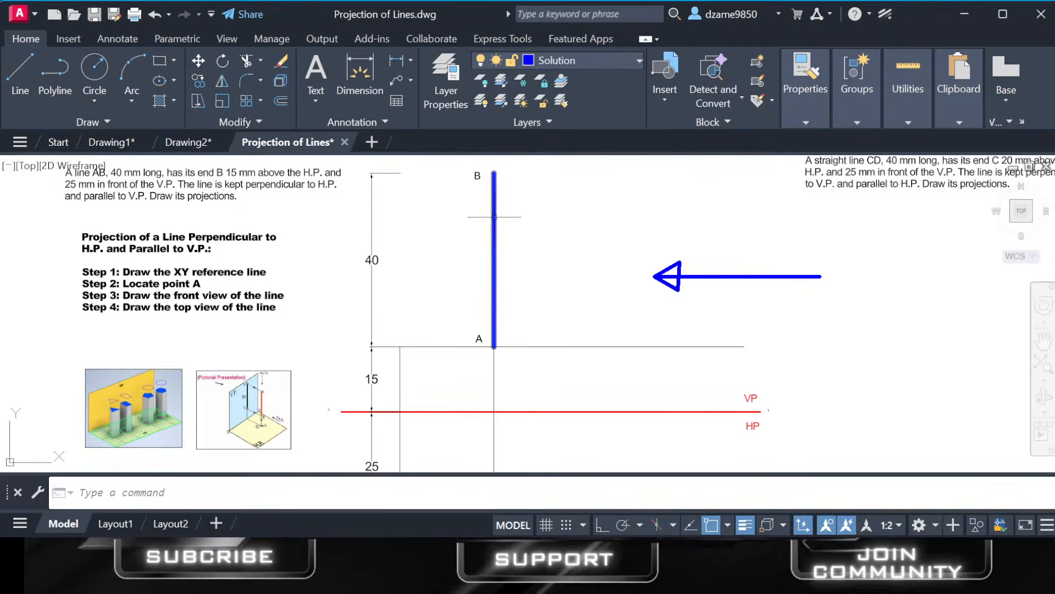
Examine the blue viewing arrow, line AB in the front view, and its point projection B (A') in the top view.
middle_click_drag(569, 257, 573, 298)
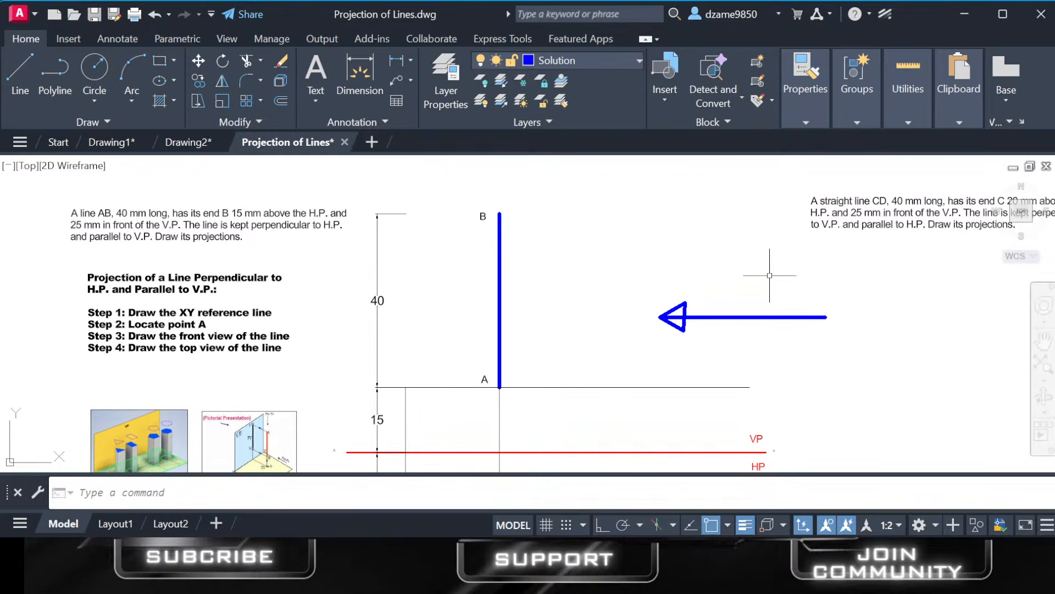
scroll(643, 412, "down", 2)
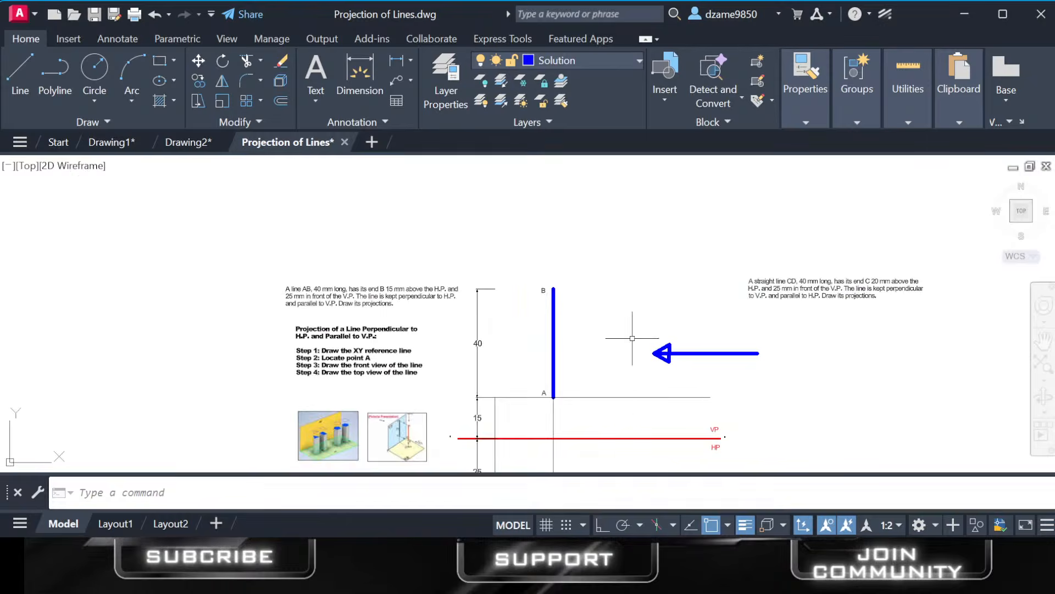
middle_click_drag(593, 407, 588, 353)
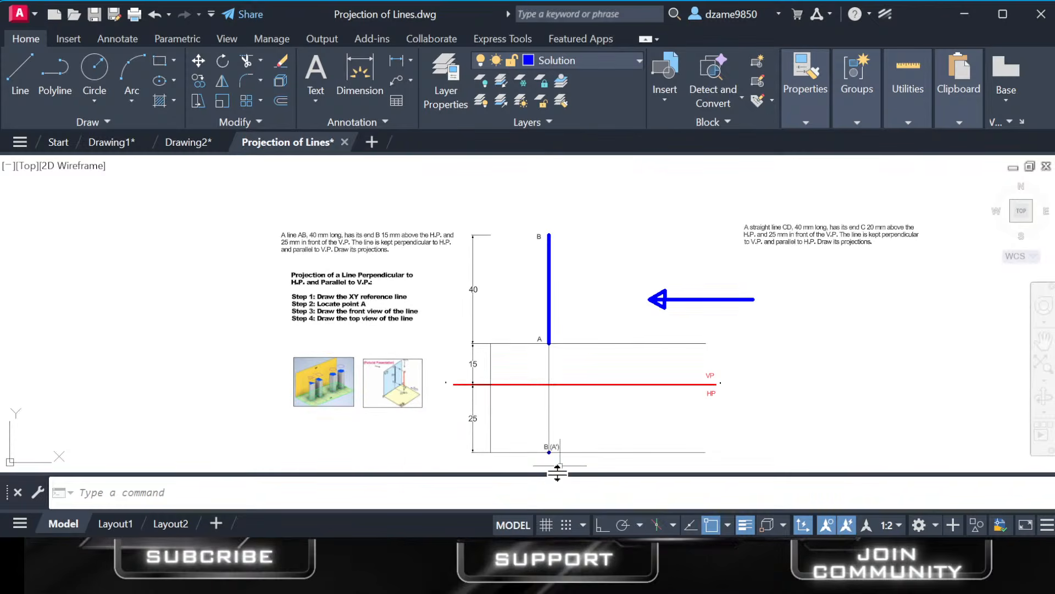
scroll(541, 461, "down", 4)
scroll(542, 462, "up", 4)
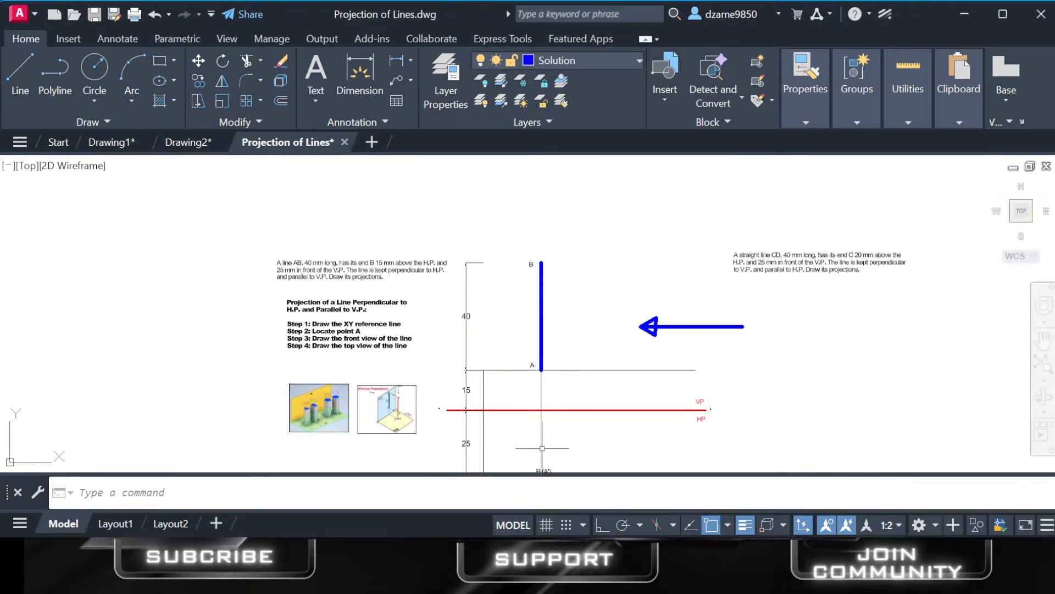
middle_click_drag(542, 445, 544, 285)
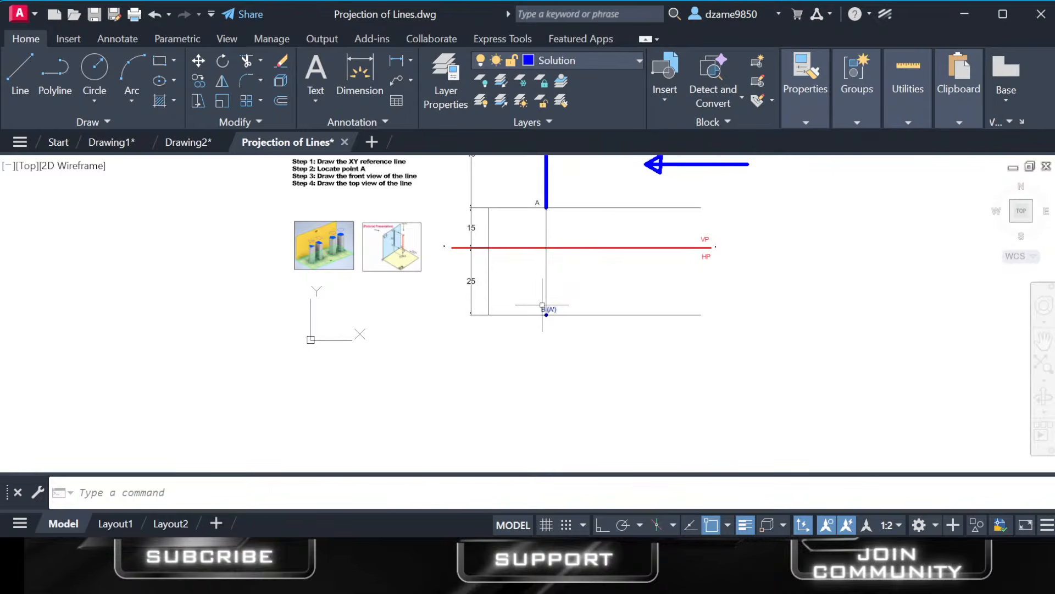
scroll(545, 305, "up", 4)
scroll(558, 367, "up", 2)
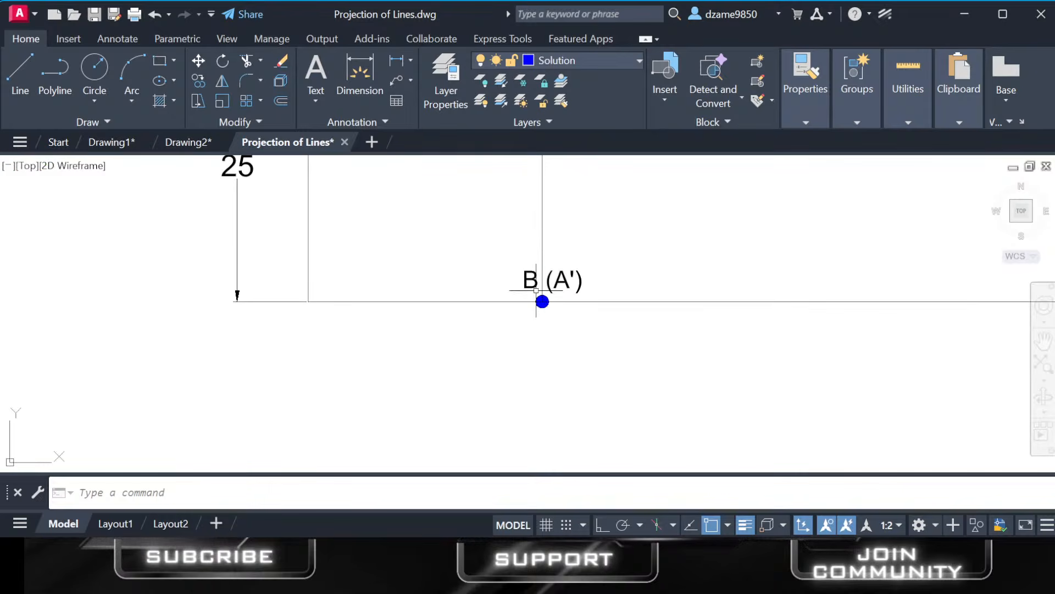
middle_click_drag(589, 249, 594, 342)
scroll(595, 331, "down", 2)
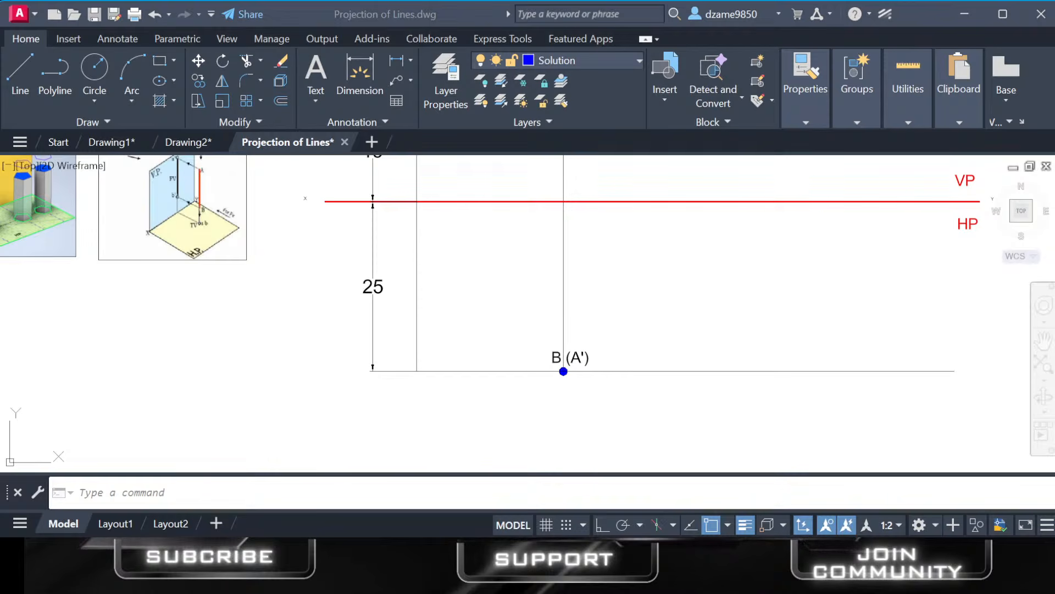
middle_click_drag(671, 337, 661, 509)
mouse_move(633, 230)
middle_mouse_down()
mouse_move(638, 440)
mouse_move(633, 236)
mouse_move(632, 422)
mouse_move(639, 300)
middle_mouse_up()
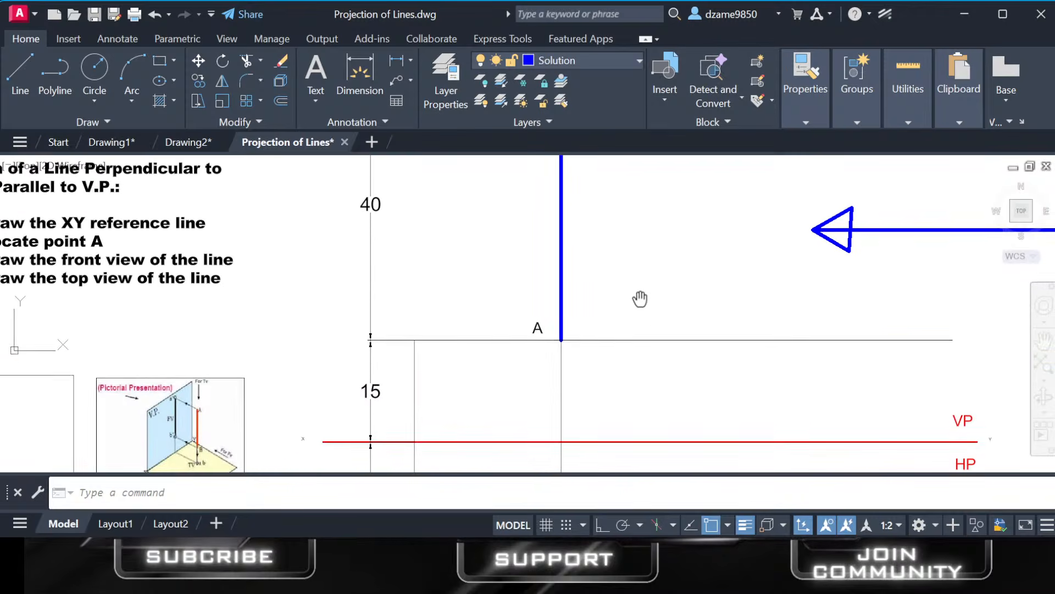
scroll(631, 384, "down", 4)
middle_click_drag(631, 385, 618, 331)
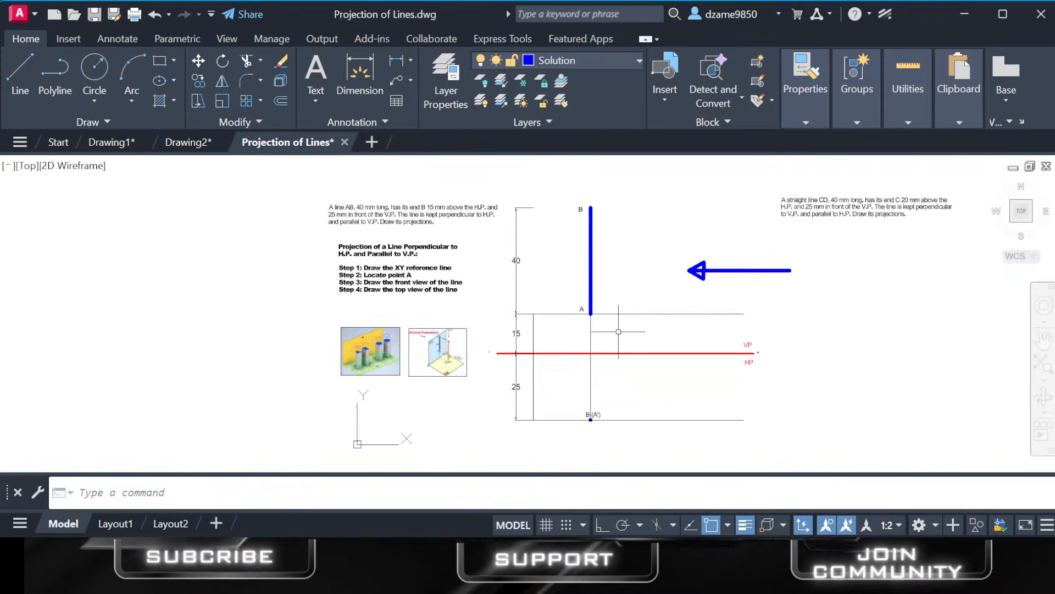
Change the label of the point projection in the top view to B' (A').
scroll(603, 332, "up", 2)
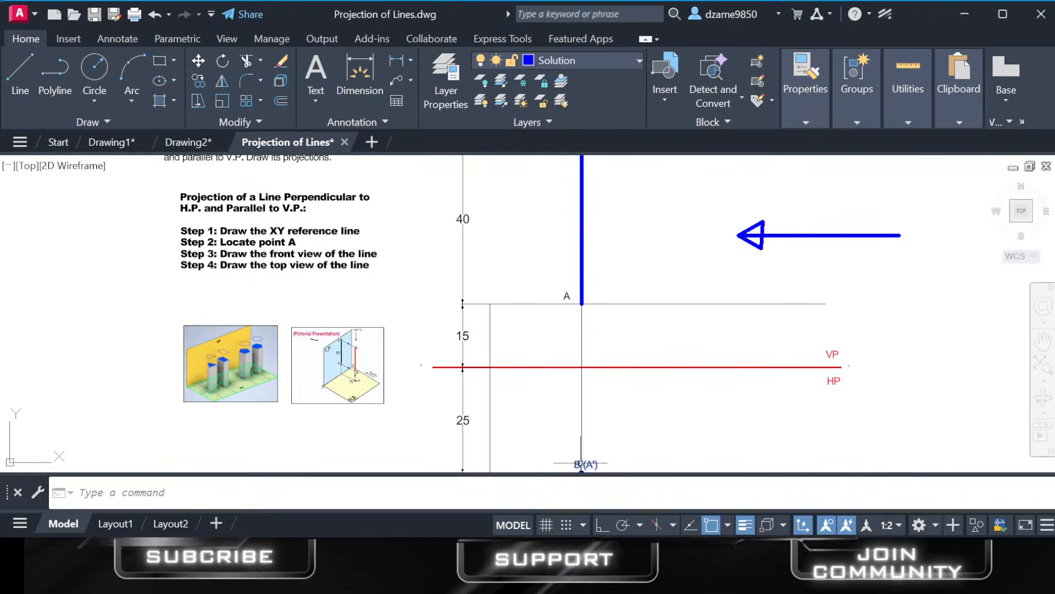
scroll(582, 461, "up", 2)
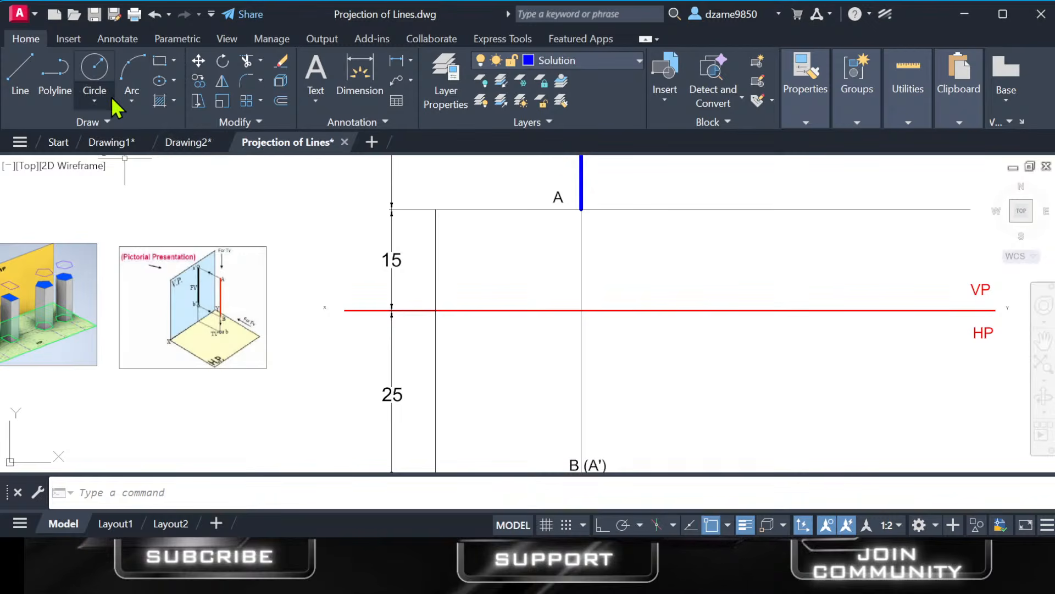
double_click(587, 465)
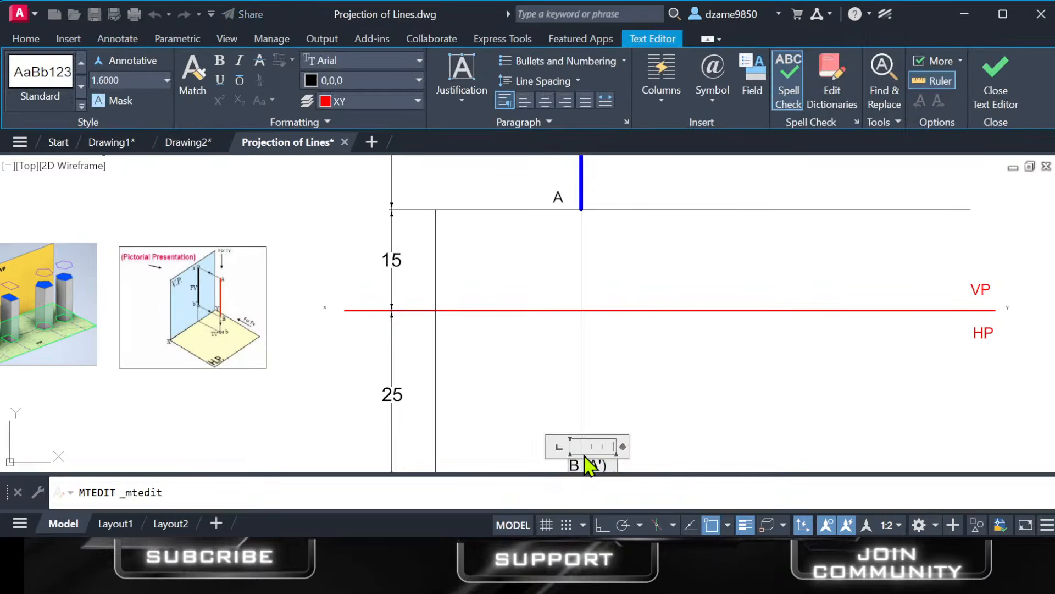
left_click(760, 379)
scroll(599, 443, "down", 3)
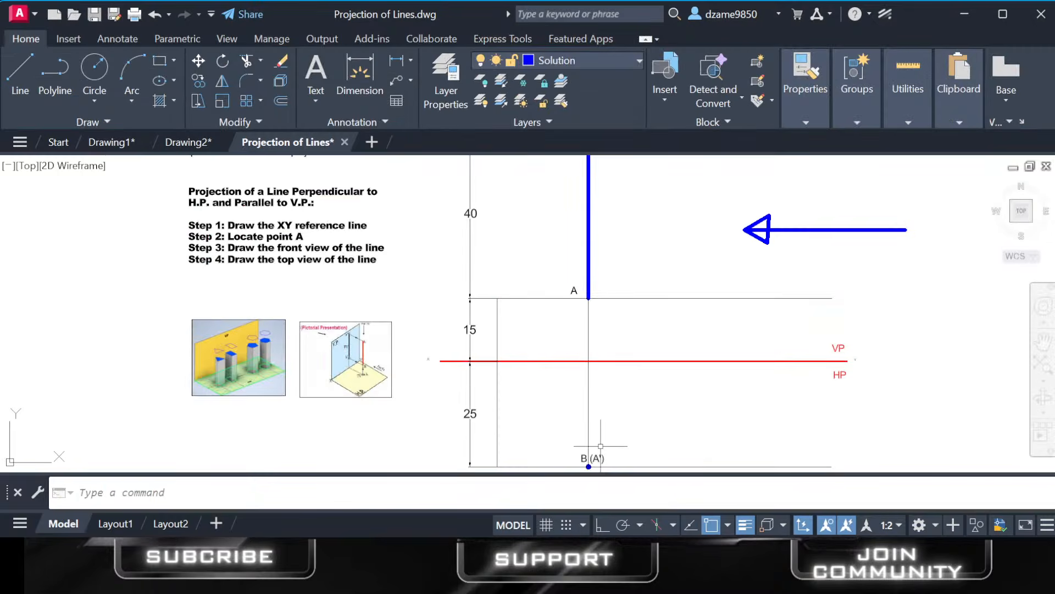
middle_click_drag(598, 446, 600, 440)
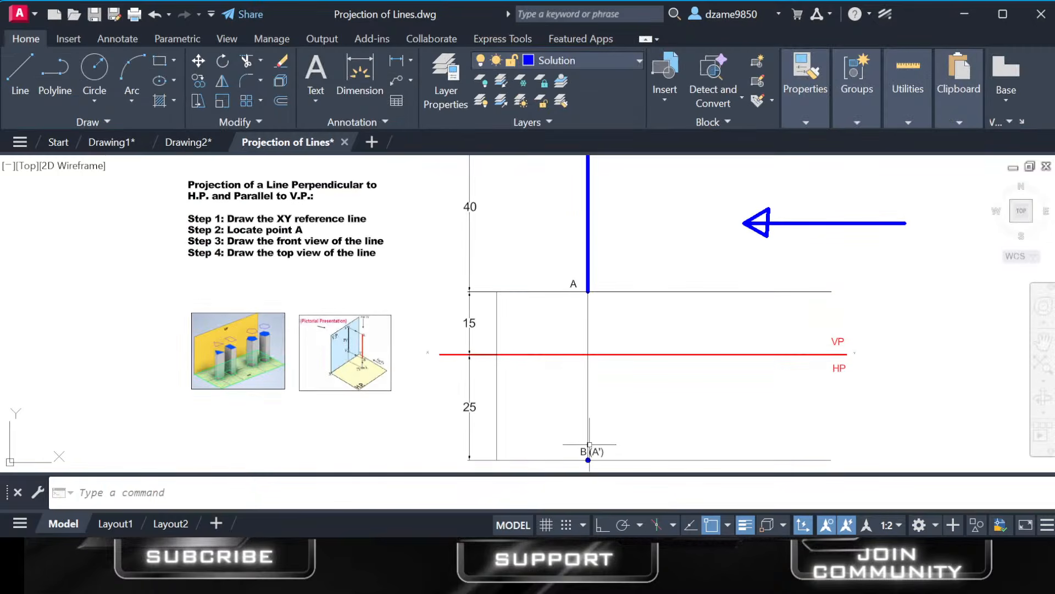
double_click(589, 448)
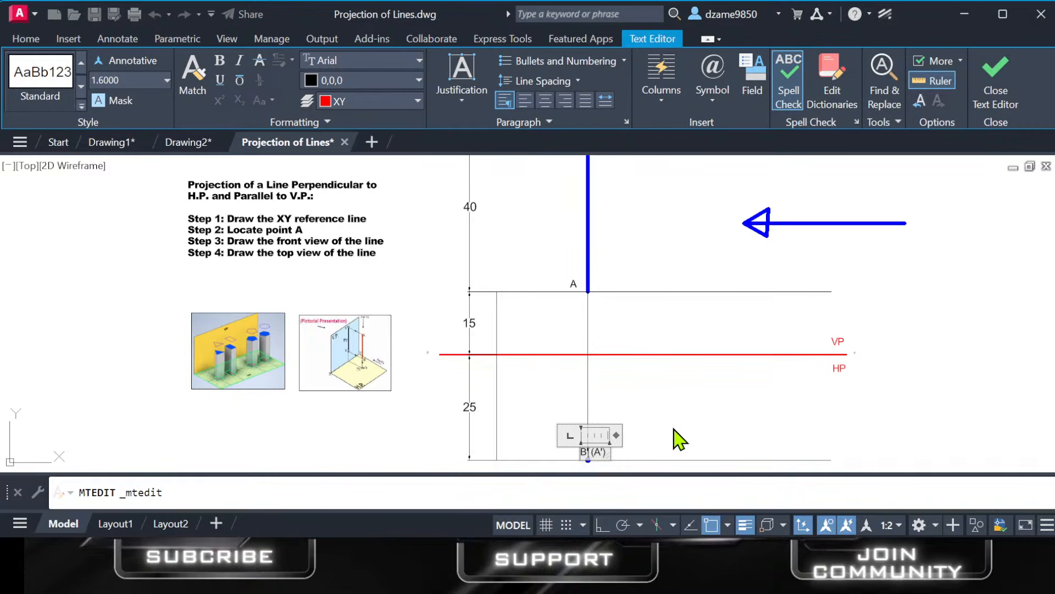
left_click(676, 434)
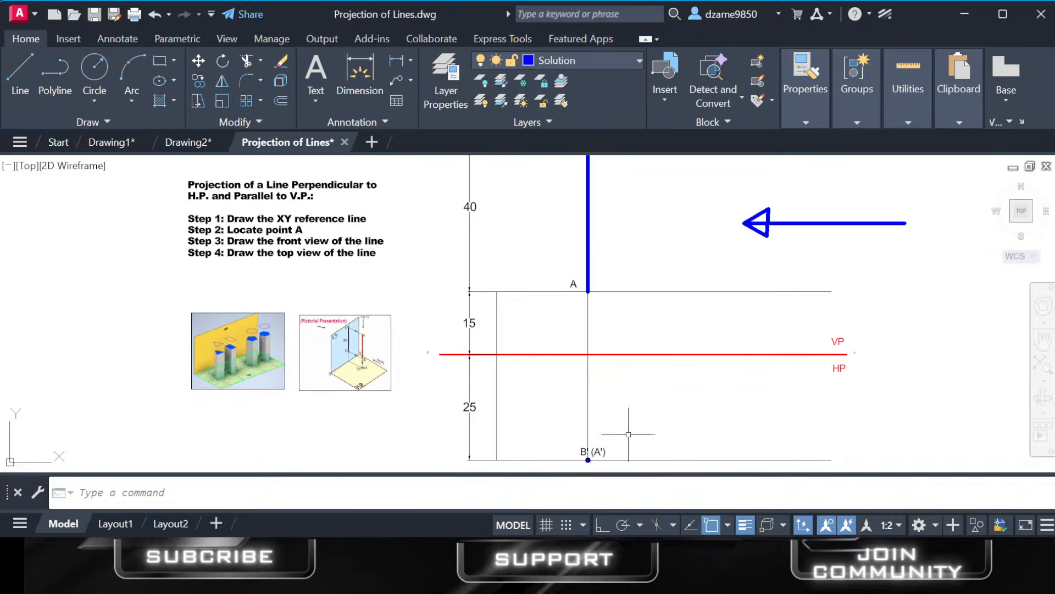
Examine the blue point under the label B' (A') closely and compare it with line AB in the front view.
scroll(610, 443, "up", 4)
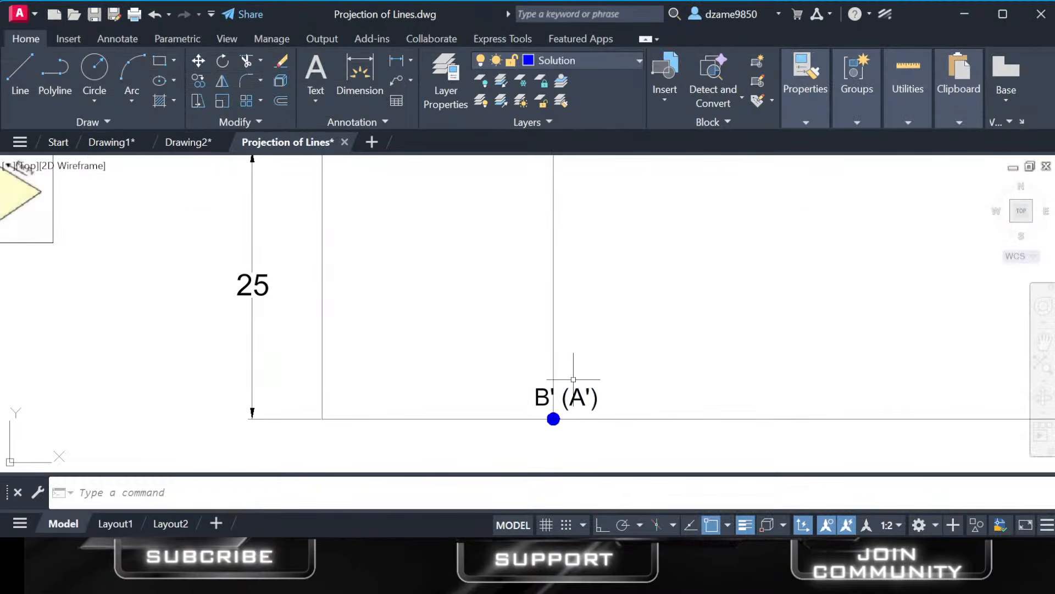
scroll(573, 379, "down", 2)
scroll(558, 436, "up", 4)
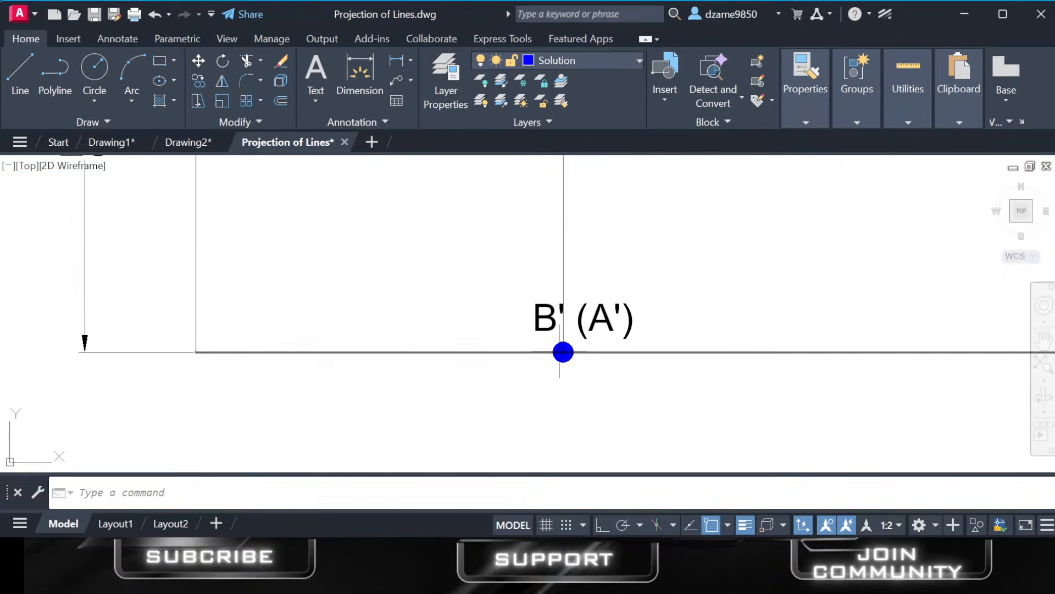
scroll(559, 352, "up", 3)
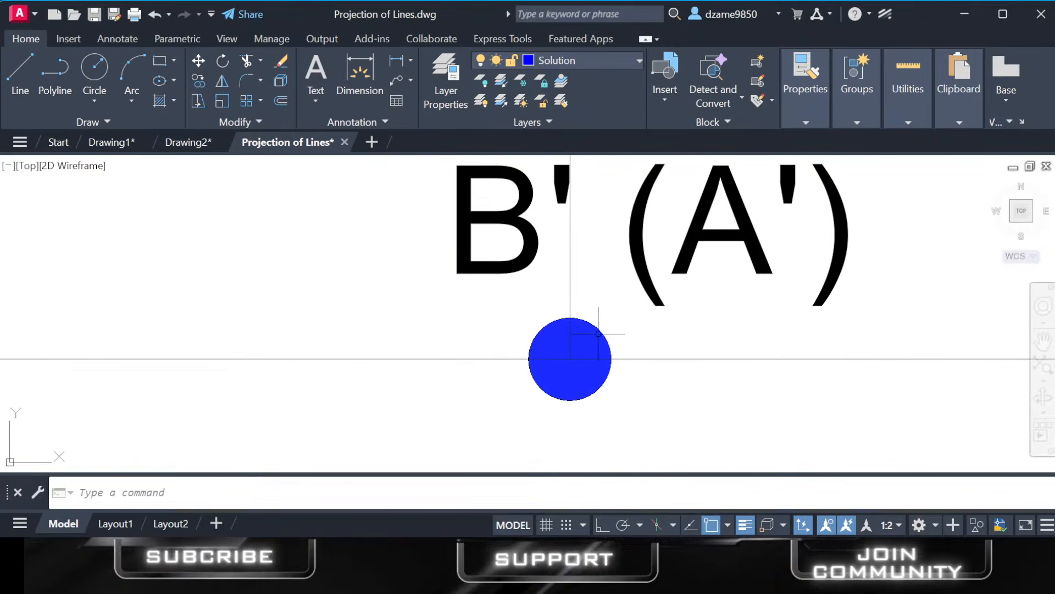
scroll(570, 361, "up", 2)
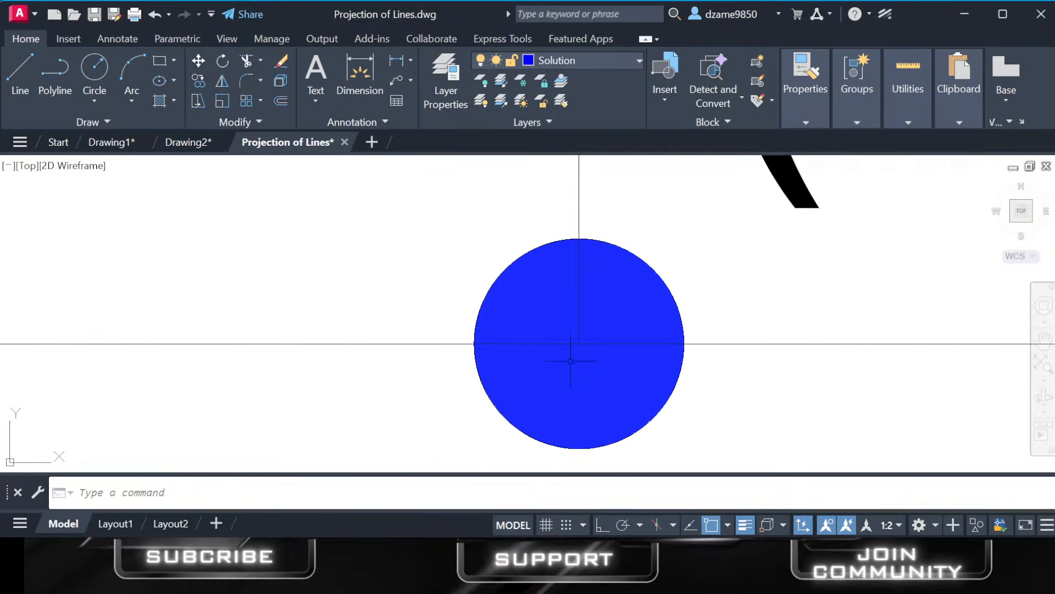
scroll(581, 348, "down", 2)
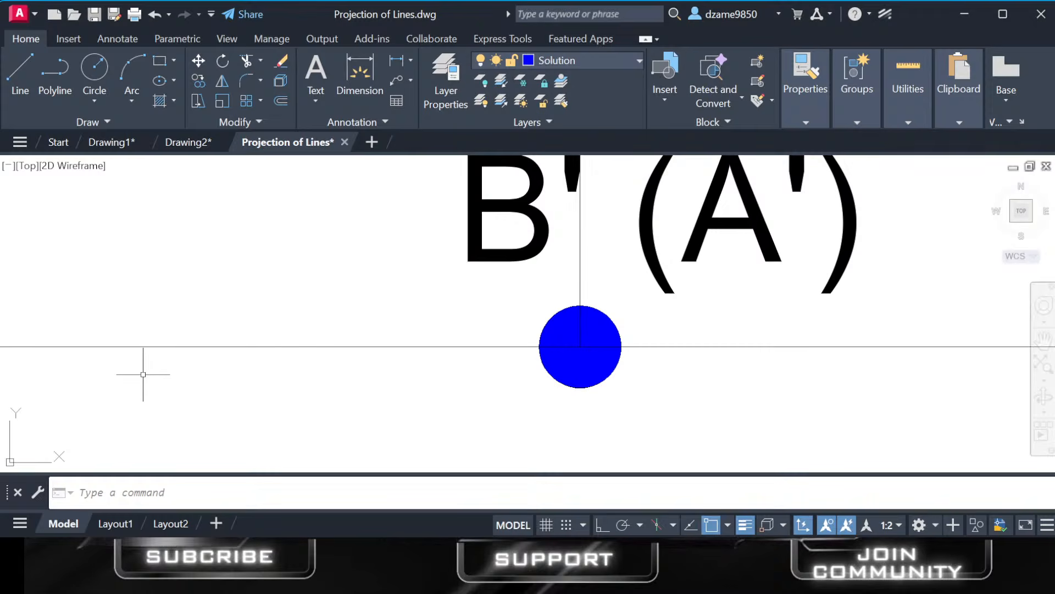
scroll(432, 335, "down", 6)
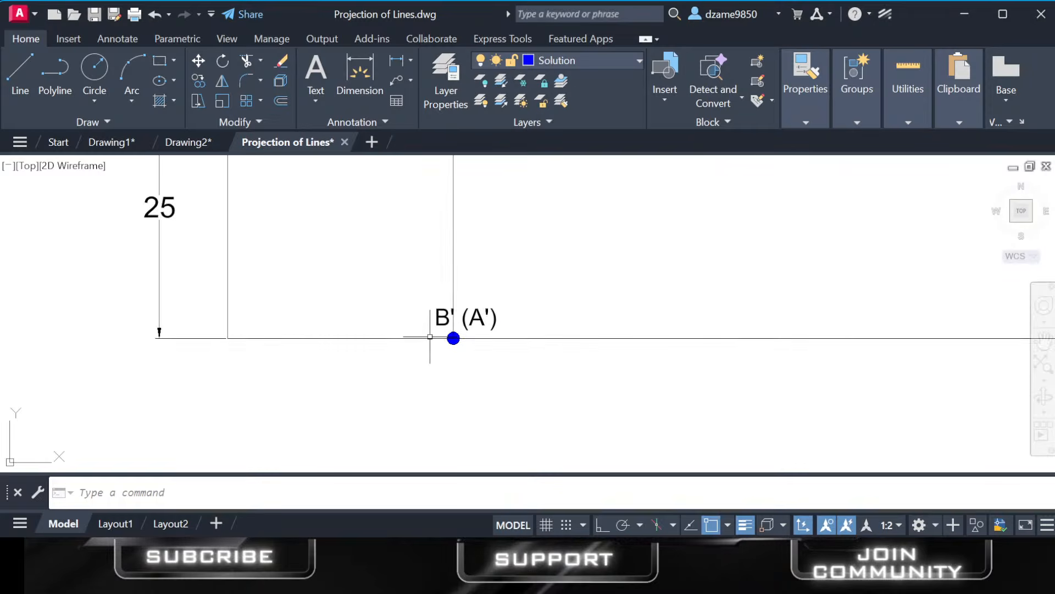
scroll(430, 337, "down", 3)
middle_click_drag(460, 325, 526, 447)
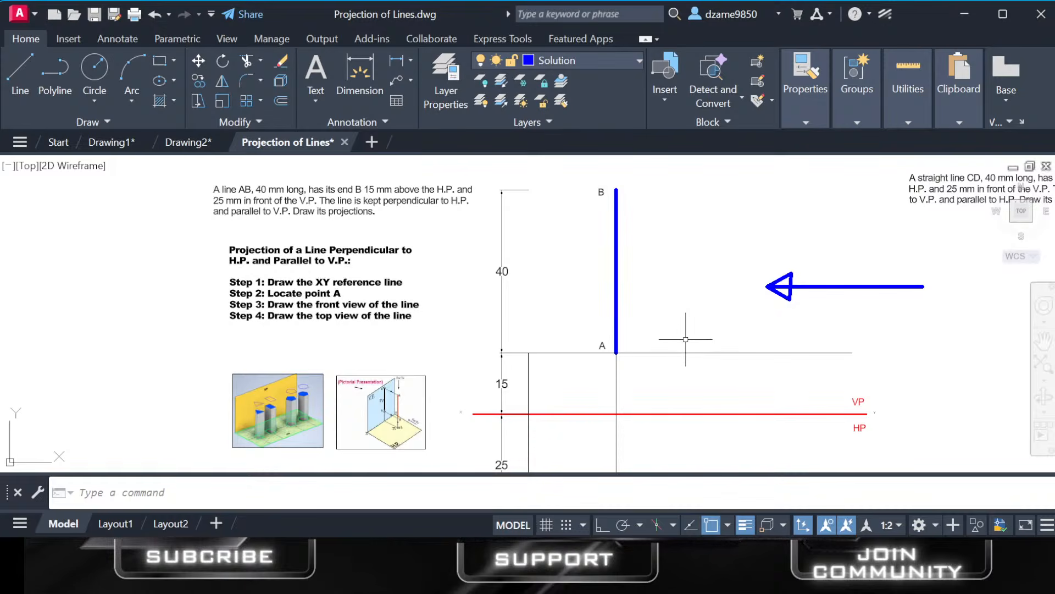
scroll(632, 418, "down", 2)
middle_click_drag(638, 430, 639, 418)
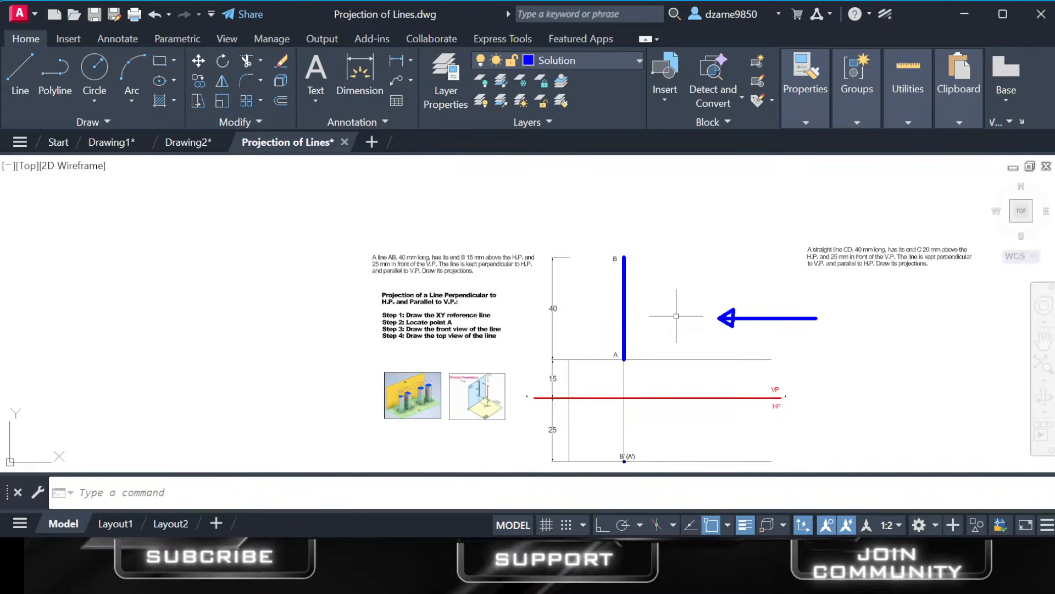
Read the problem statement for straight line CD, perpendicular to V.P. and parallel to H.P.
scroll(676, 316, "up", 2)
middle_click_drag(816, 301, 467, 434)
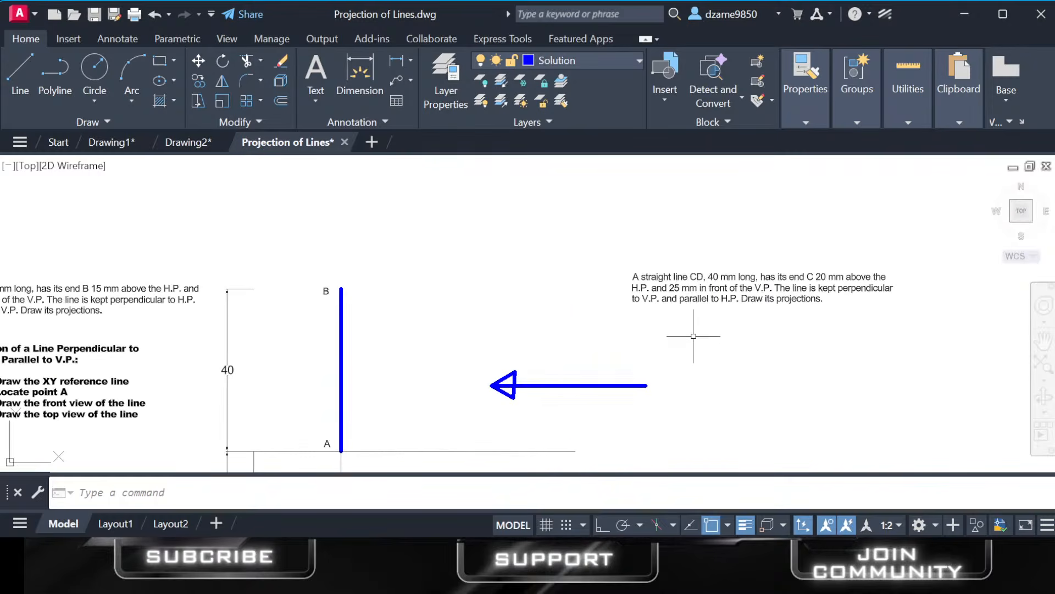
scroll(694, 336, "down", 2)
scroll(598, 329, "down", 1)
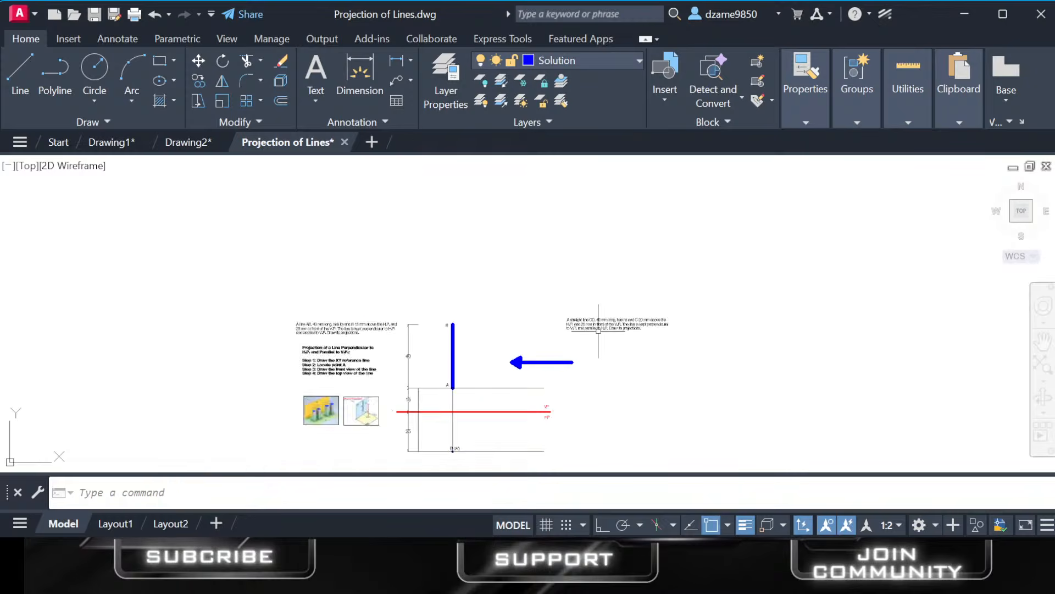
scroll(599, 329, "up", 8)
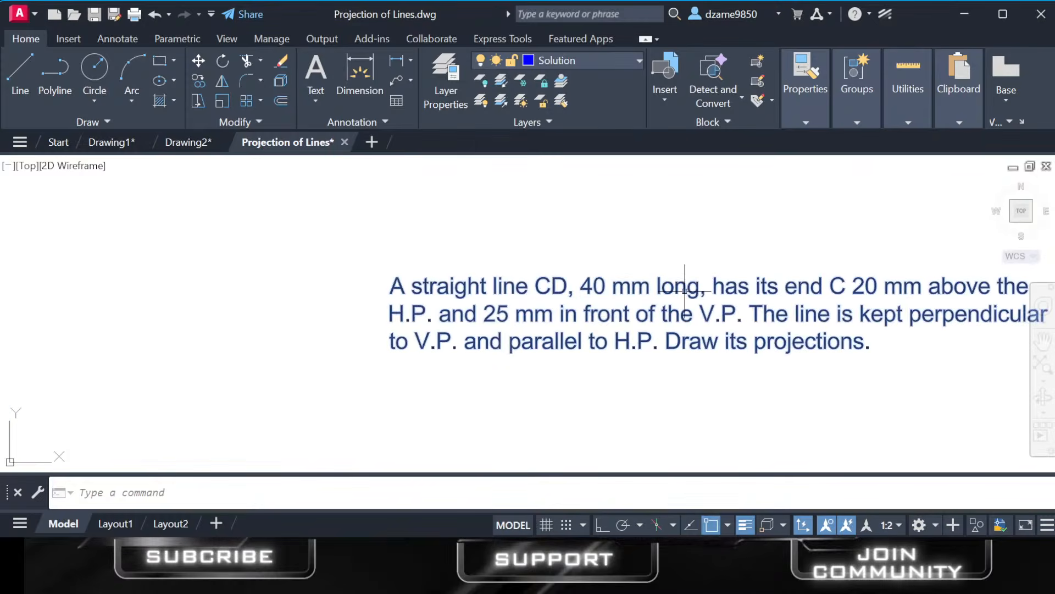
scroll(830, 320, "down", 3)
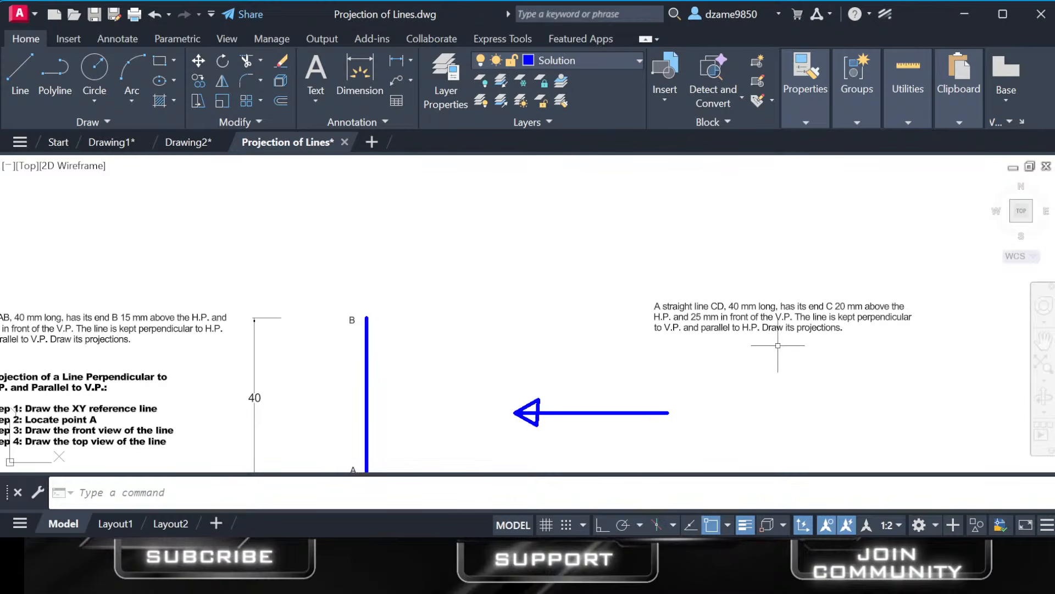
scroll(777, 345, "up", 2)
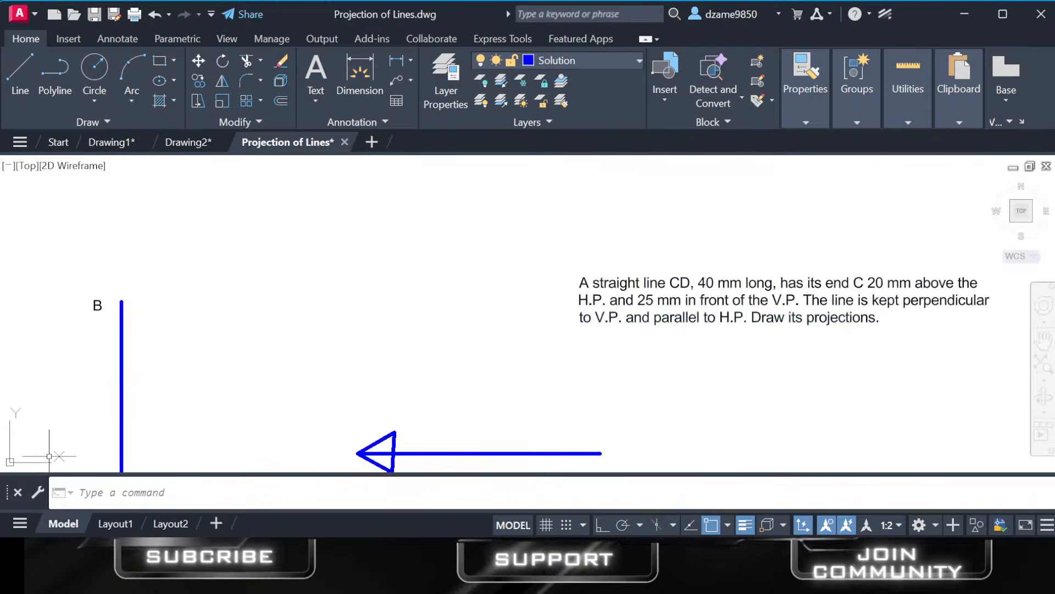